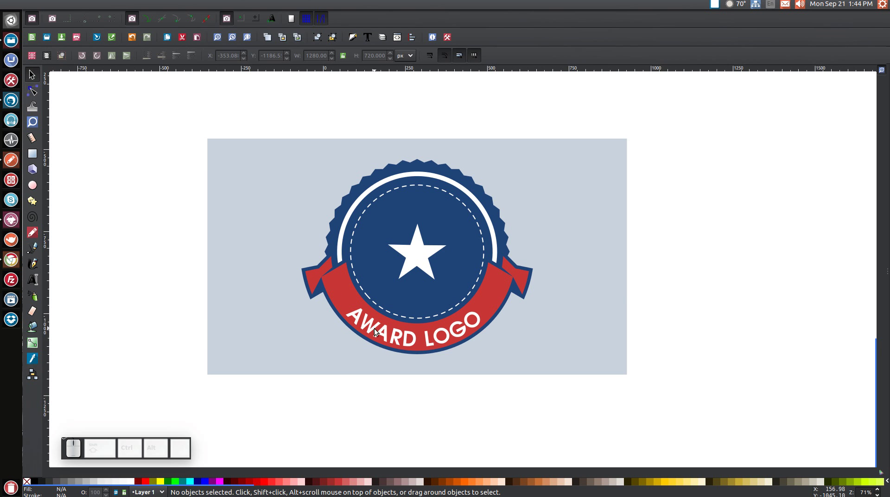
- Open a new document window and show the Align and Distribute and Fill and Stroke dialogs, keeping alignment relative to Last selected
right_click(14, 226)
click(58, 219)
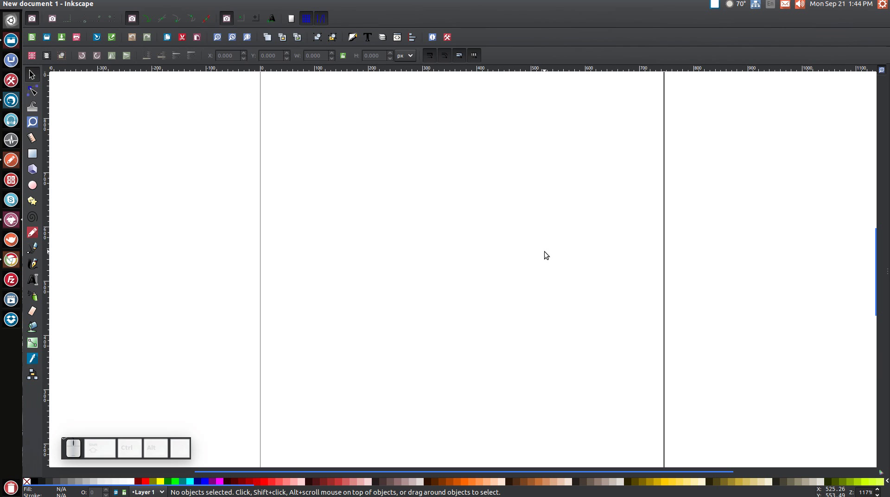
click(413, 40)
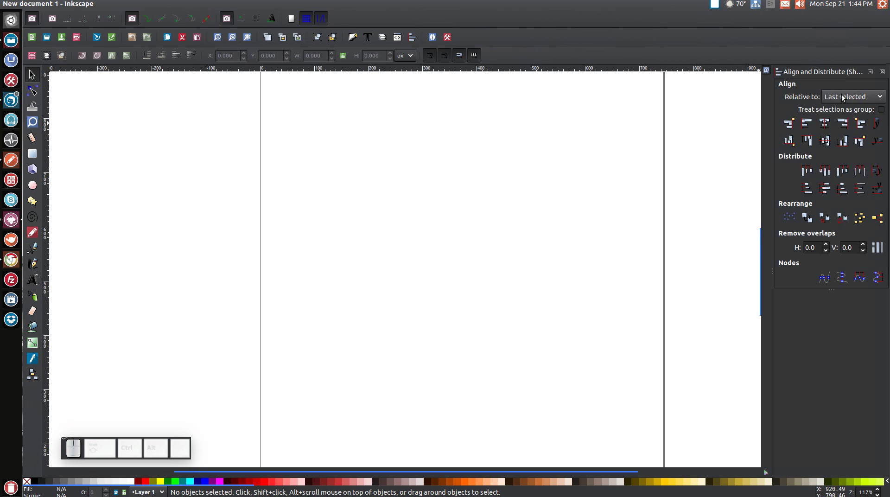
click(845, 95)
click(845, 94)
click(355, 41)
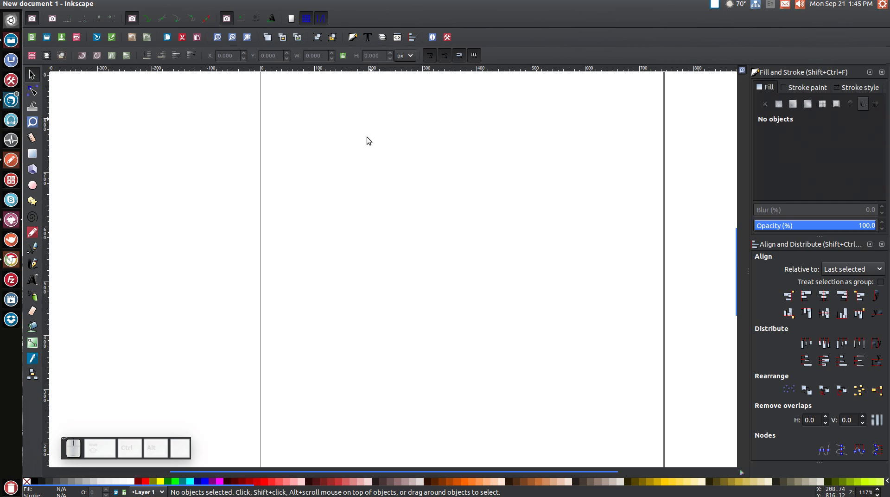
- Hide the page border in the document properties and set the canvas zoom to 1:1
click(40, 4)
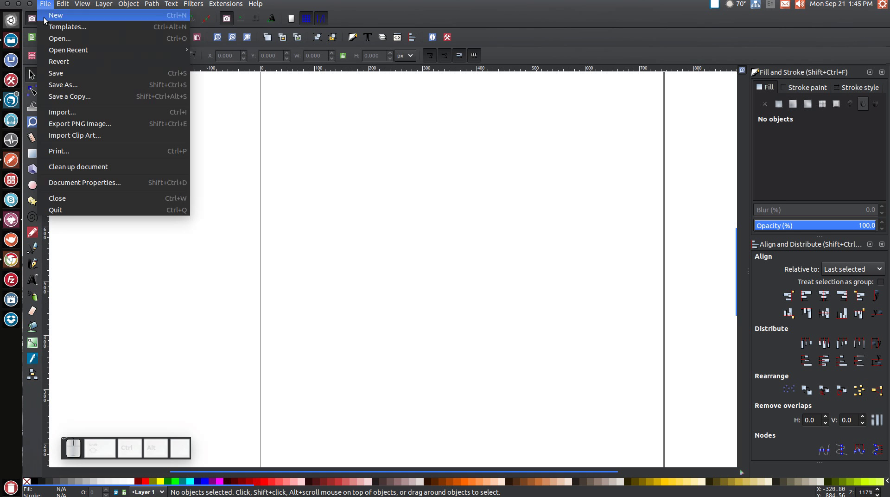
click(64, 181)
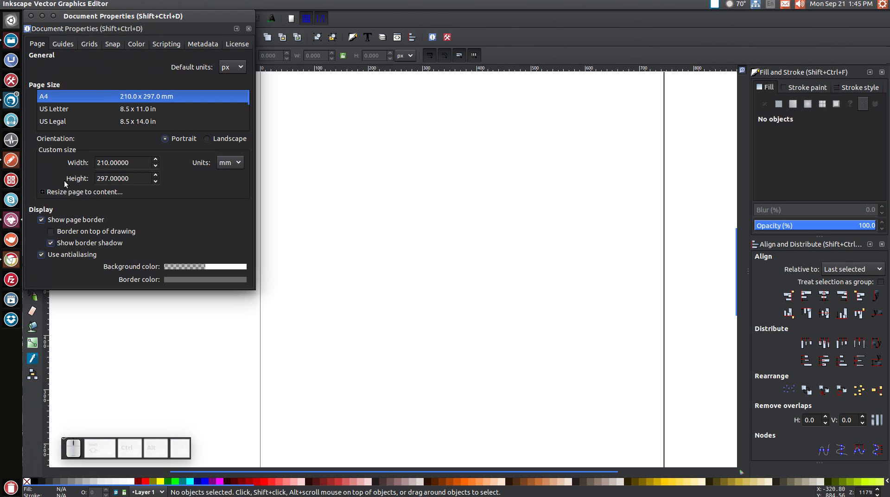
click(42, 220)
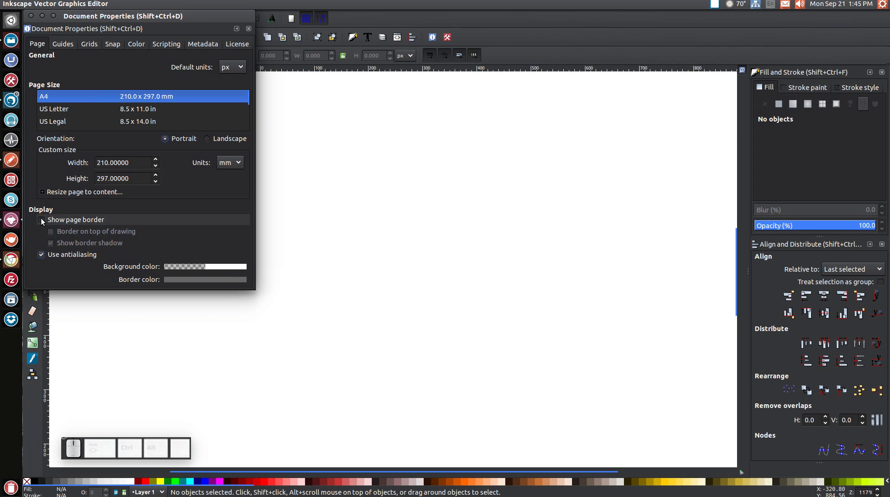
click(30, 17)
click(81, 4)
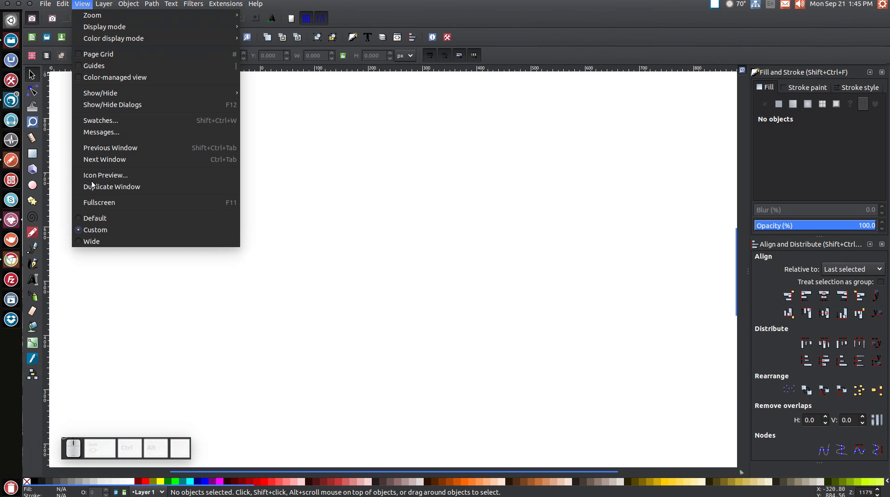
mouse_move(129, 15)
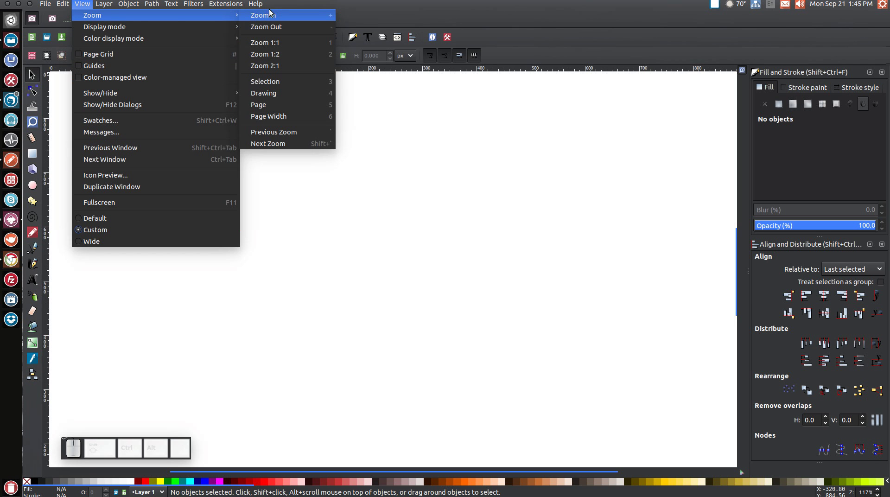
click(269, 44)
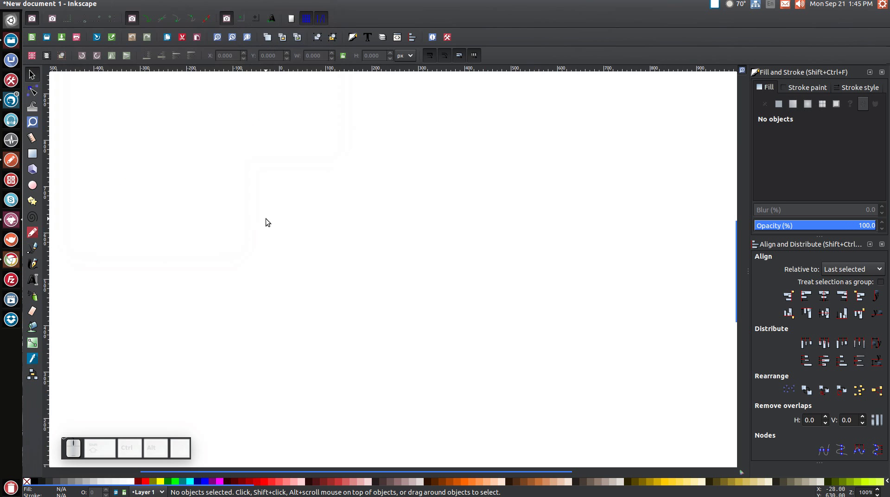
- Draw a black circle about 442 px in diameter and move it to the middle of the visible canvas
click(34, 188)
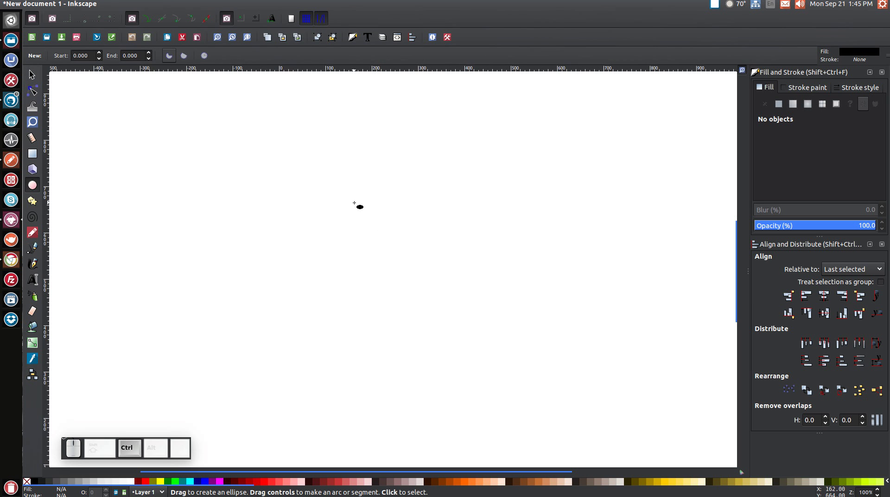
drag(337, 185, 440, 289)
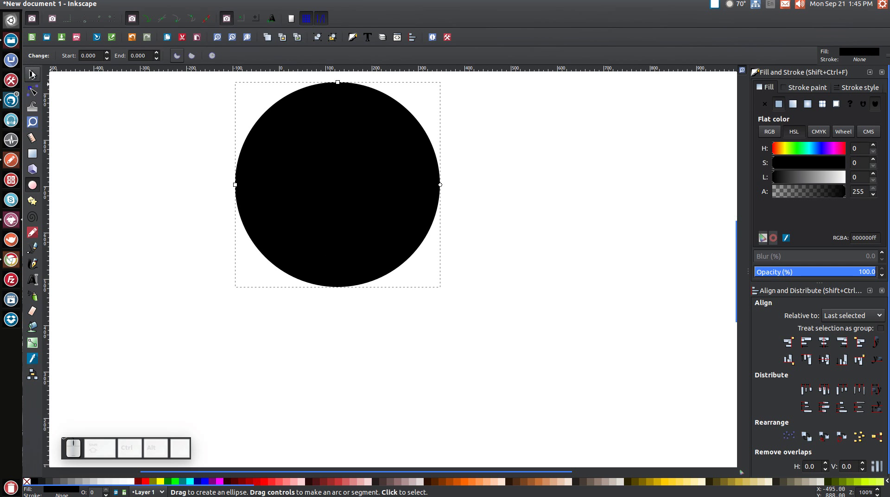
click(32, 74)
drag(318, 140, 385, 223)
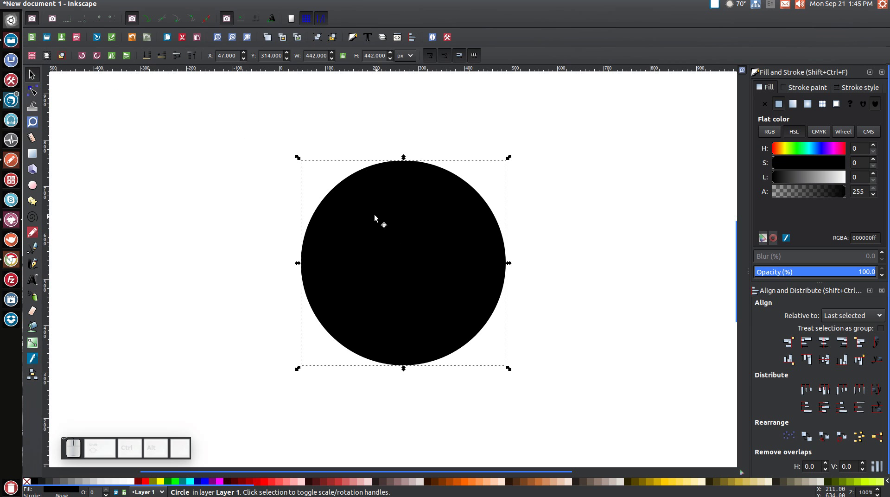
- Lock the circle's proportions and set its width to 500 px
click(344, 56)
click(306, 56)
drag(306, 58, 407, 87)
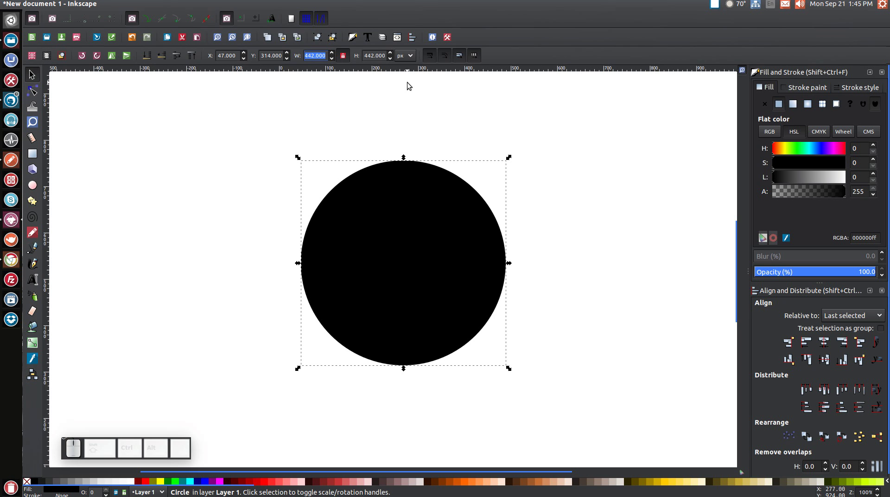
key(BackSpace)
text(500)
key(Return)
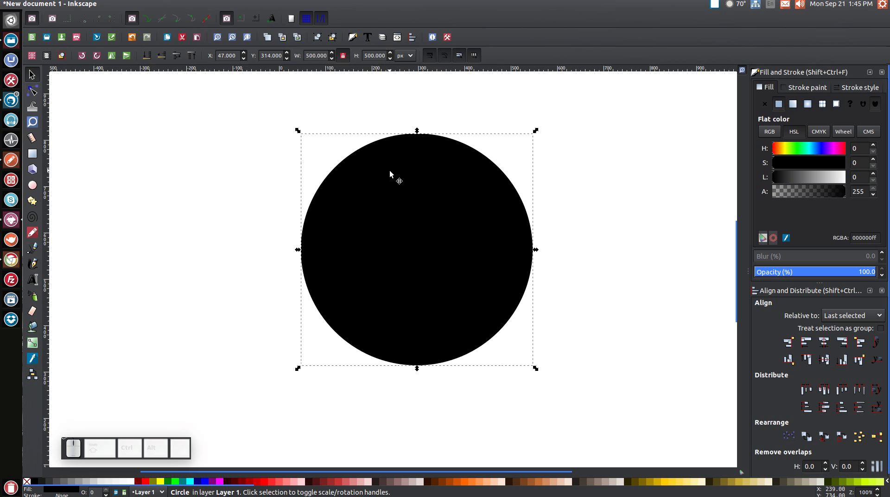
- Lower the circle's opacity to about 52.7% and replace its fill with a flat black stroke
click(819, 276)
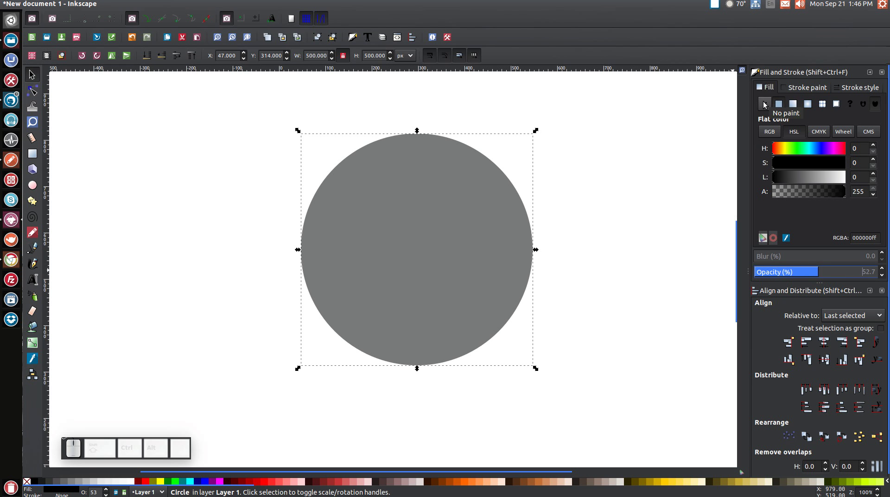
click(765, 104)
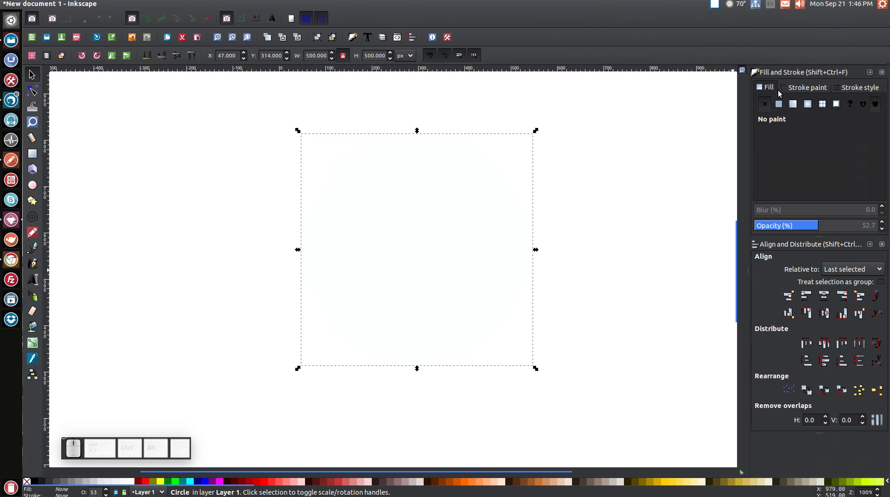
click(799, 90)
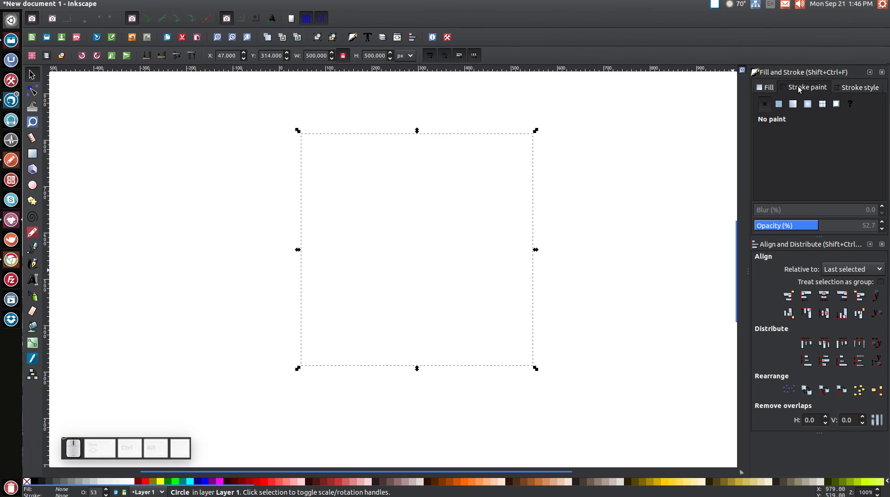
click(781, 105)
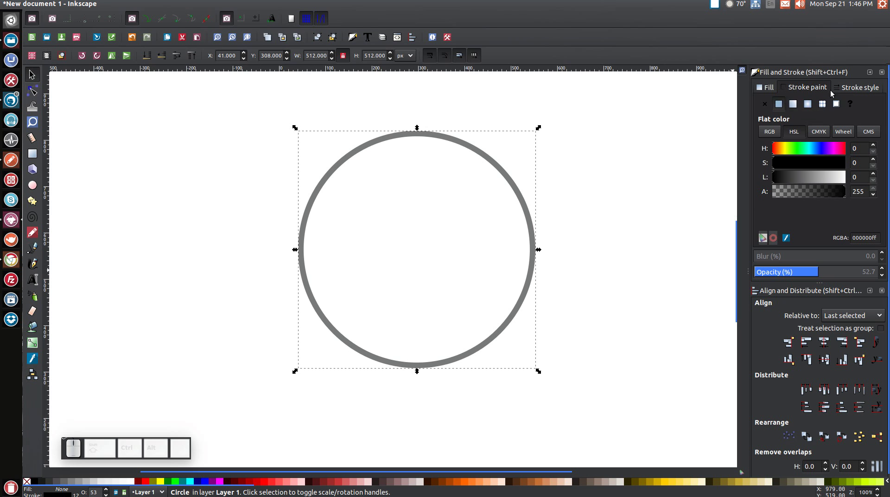
- Set the circle's stroke width to 80 px
click(850, 91)
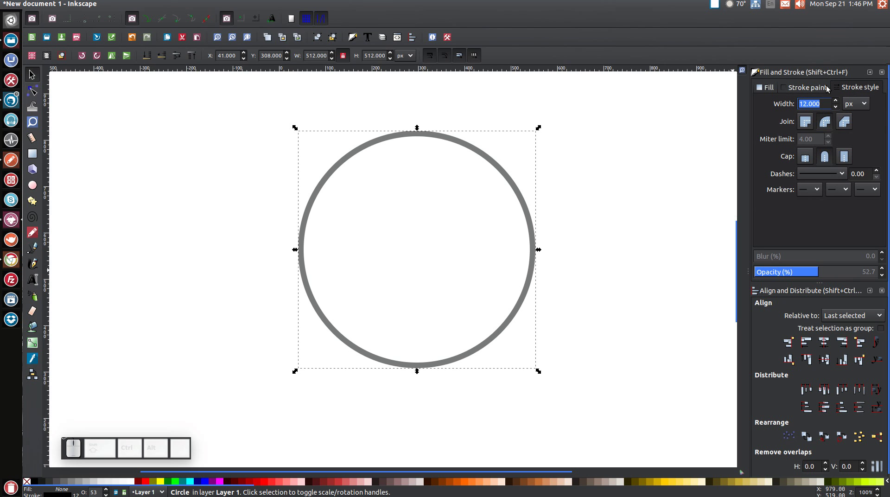
text(80)
key(Return)
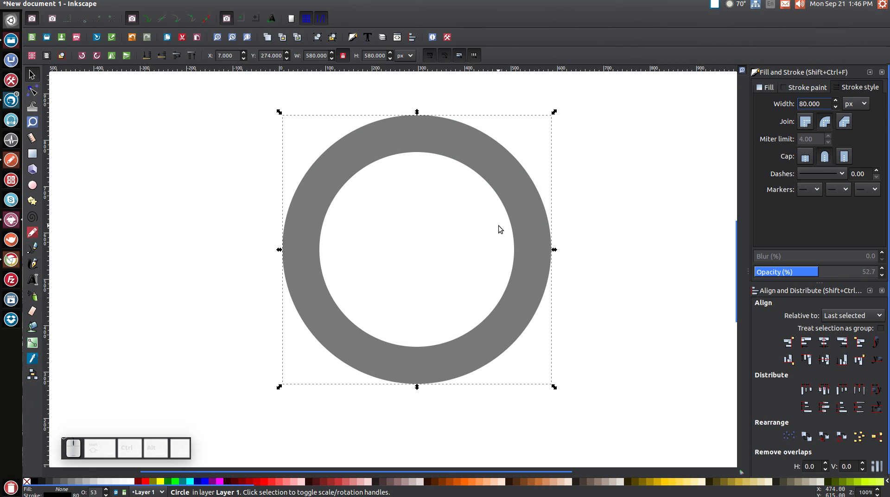
- Duplicate the ring and recolour the copy's stroke red with saturation 255 and lightness 120 (ef0000)
right_click(513, 181)
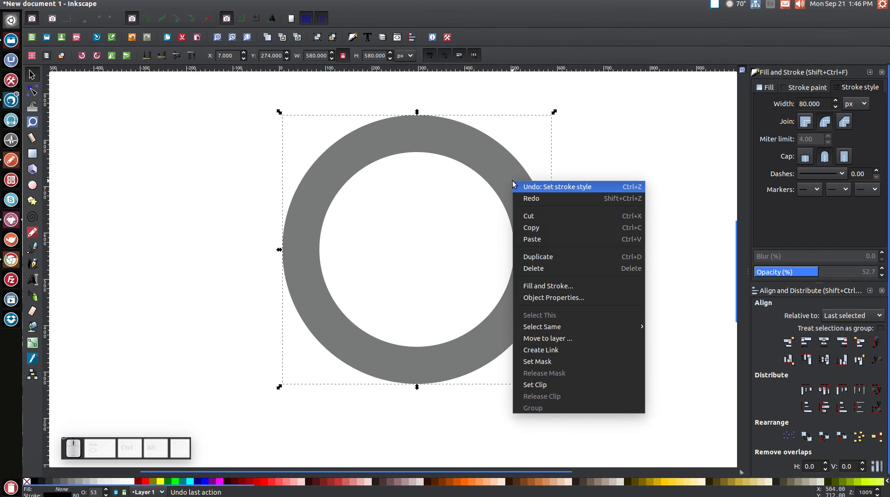
click(528, 258)
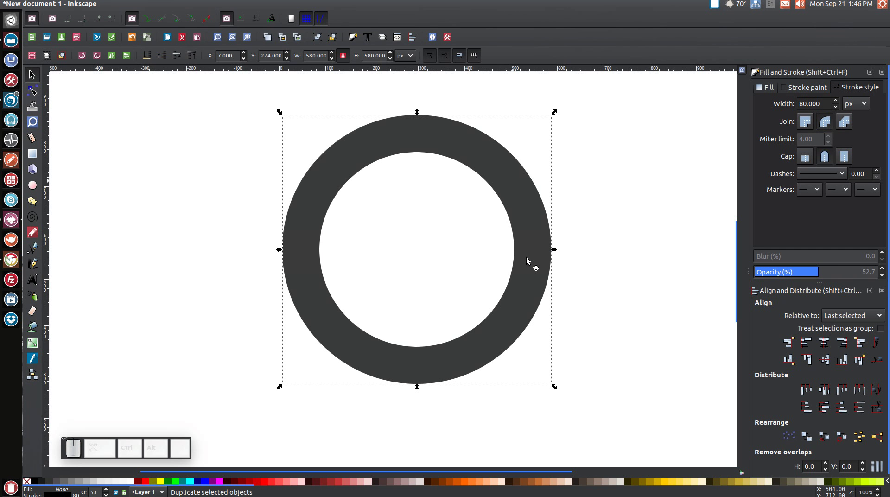
click(800, 87)
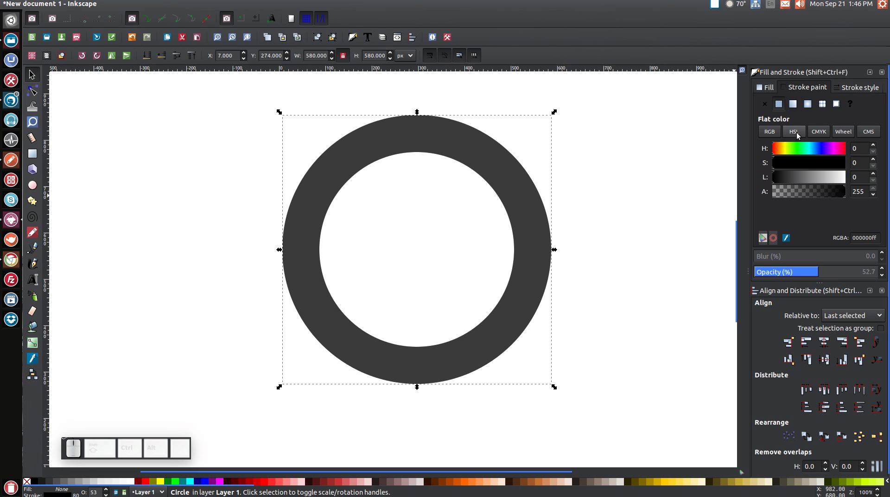
drag(795, 164, 862, 158)
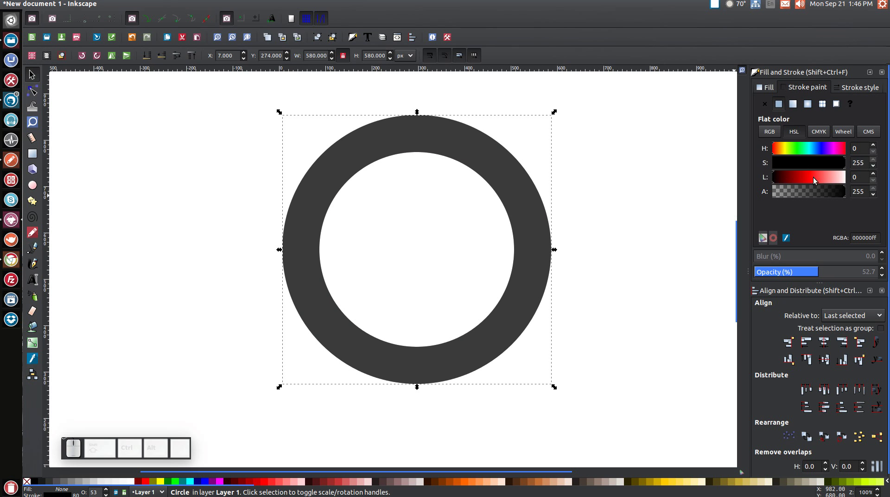
click(806, 177)
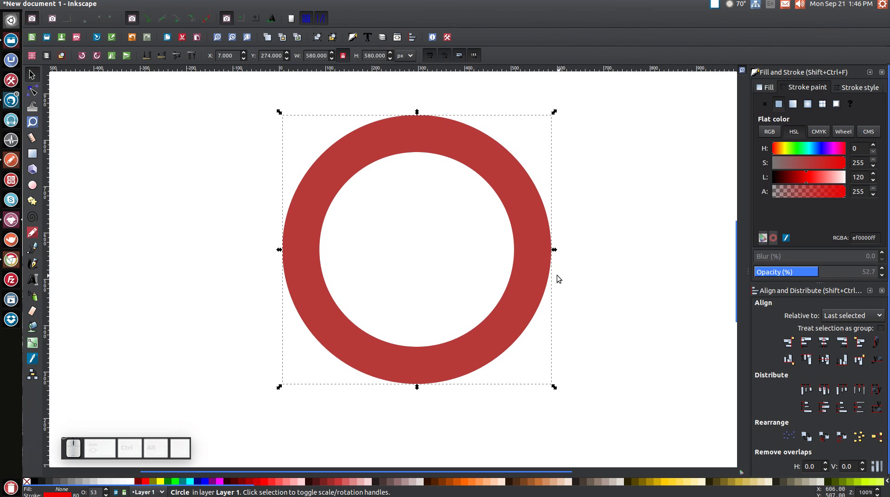
- Enlarge the red ring around its centre to about 662 px without scaling its stroke width, and convert its stroke to a path
click(430, 56)
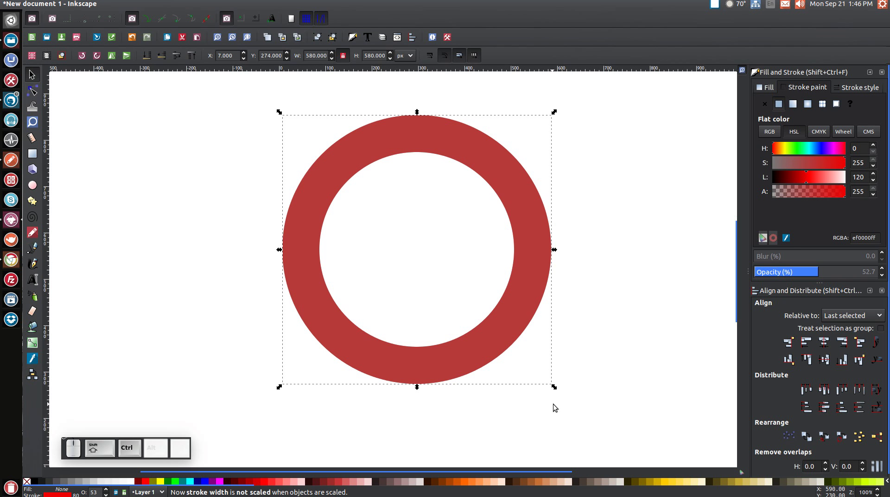
drag(552, 386, 586, 406)
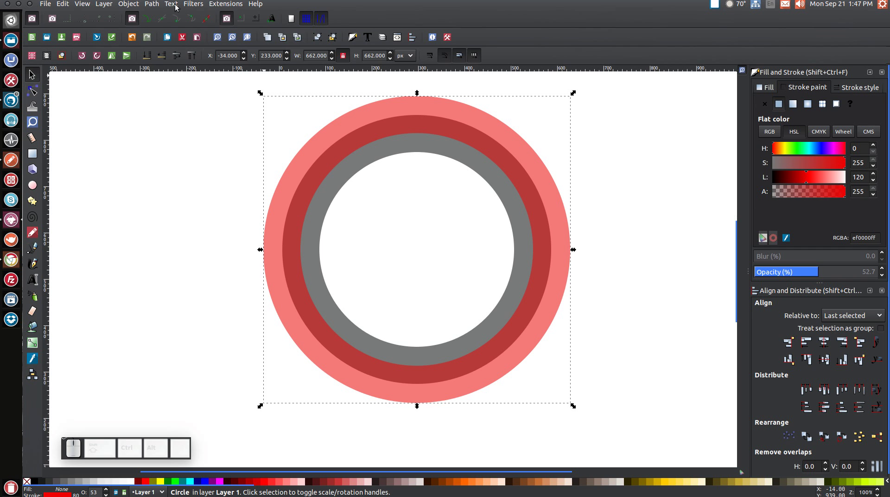
click(153, 5)
click(161, 26)
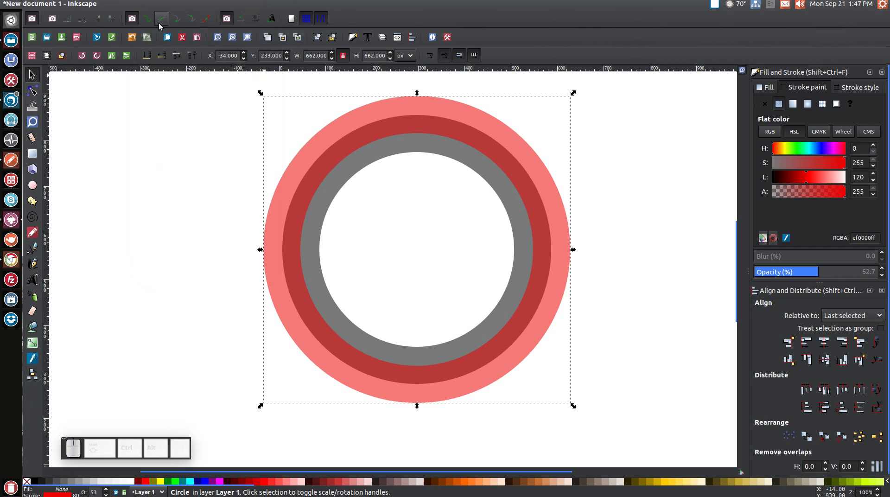
- Duplicate the grey ring as a blue-filled circle with no stroke, and place it to the right of the rings
click(366, 168)
right_click(366, 166)
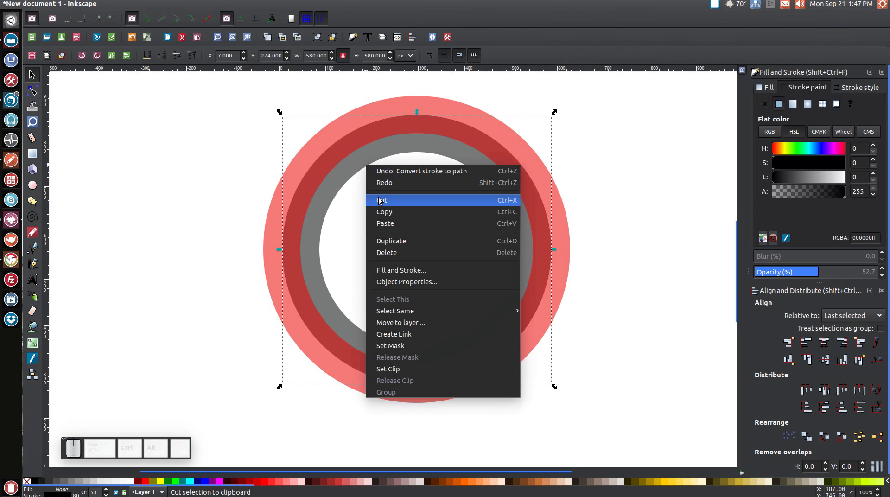
click(394, 245)
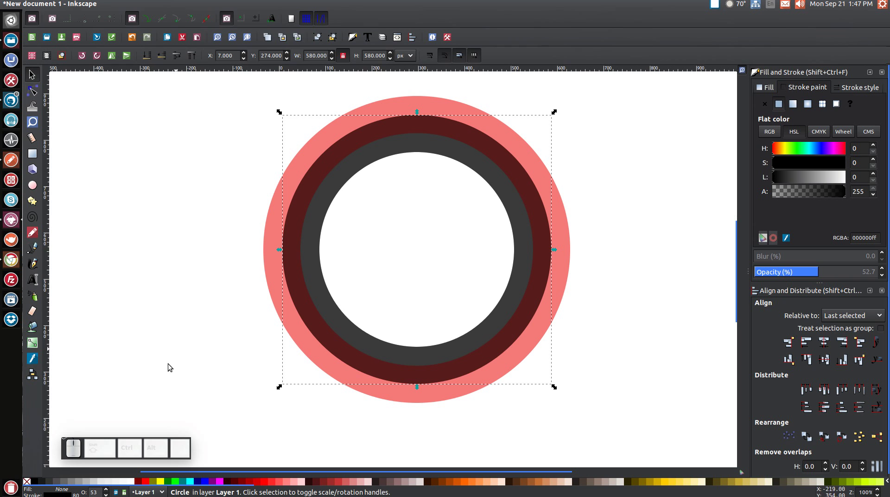
click(204, 484)
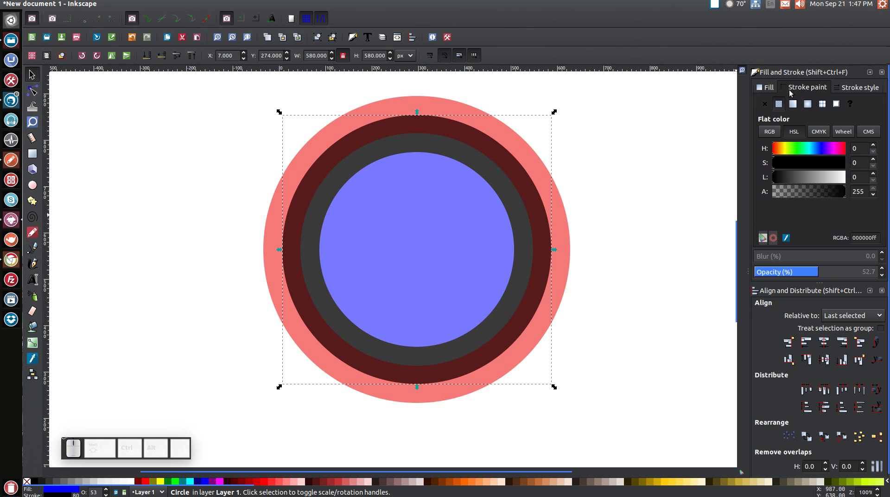
click(765, 103)
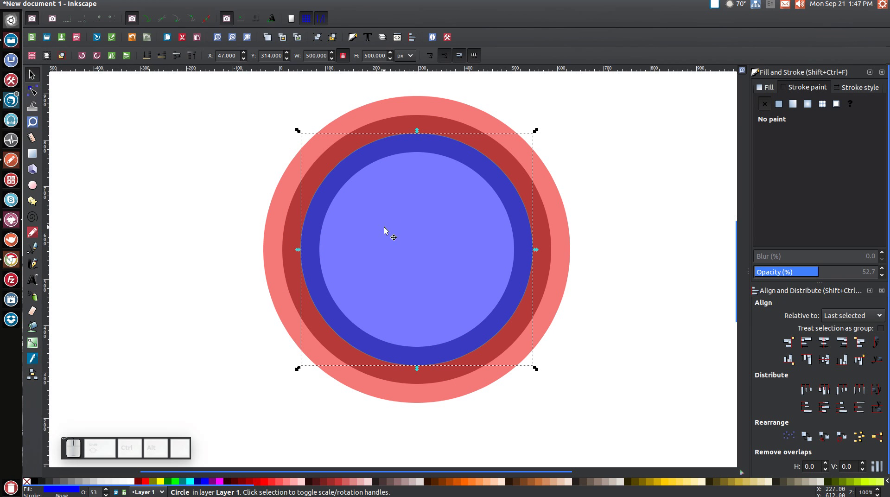
drag(313, 249, 681, 251)
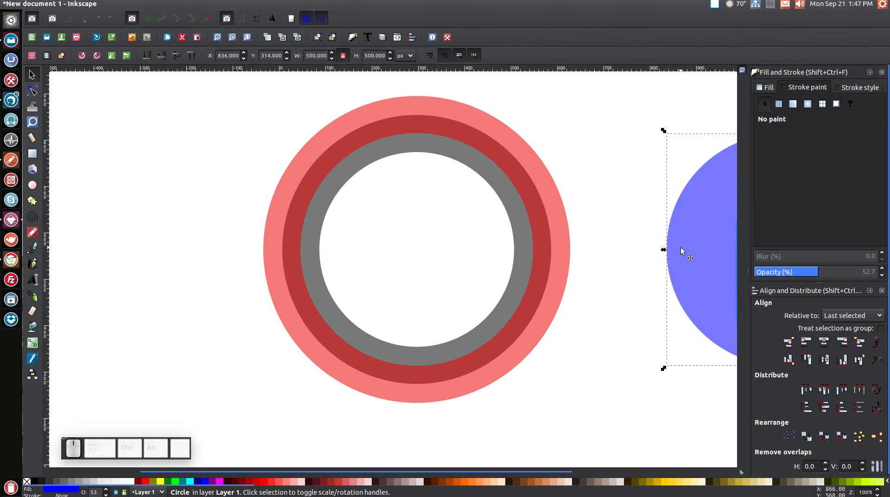
- Convert the grey ring's stroke to a path
click(376, 165)
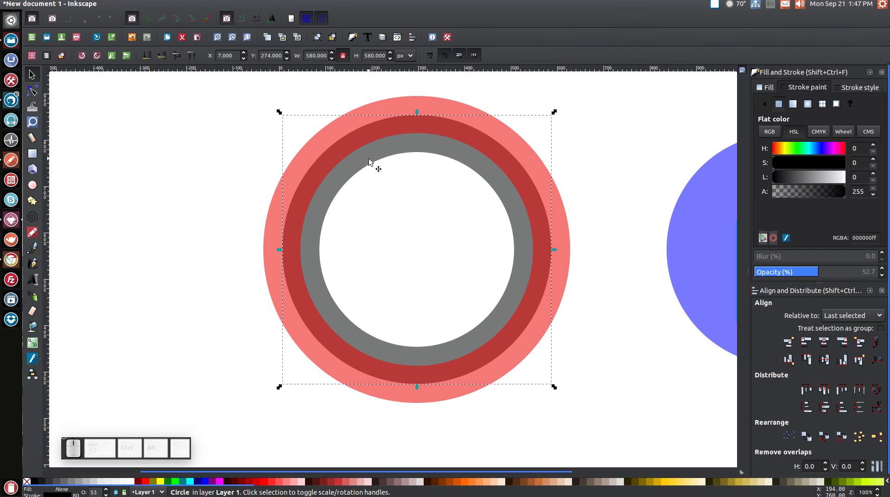
click(152, 4)
click(156, 27)
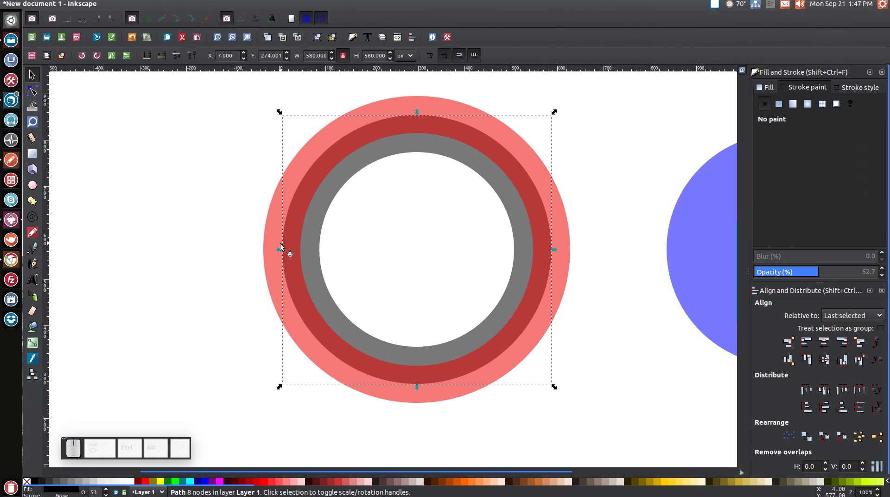
- Draw a blue 700 px square over the rings and rotate it 45 degrees into a diamond
click(33, 157)
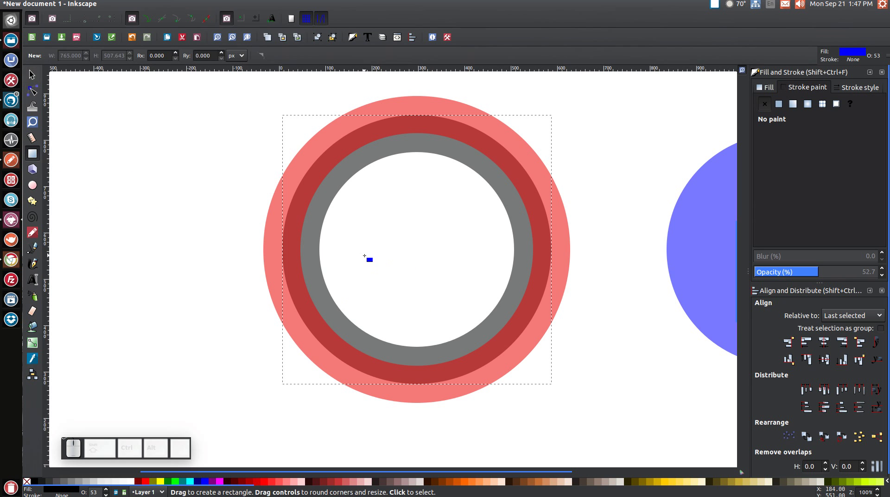
drag(369, 233, 532, 430)
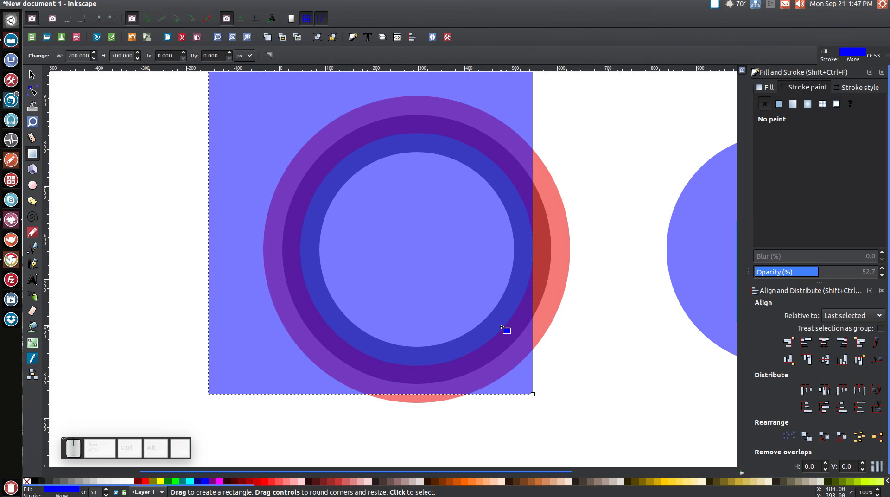
scroll(502, 324, up, 2)
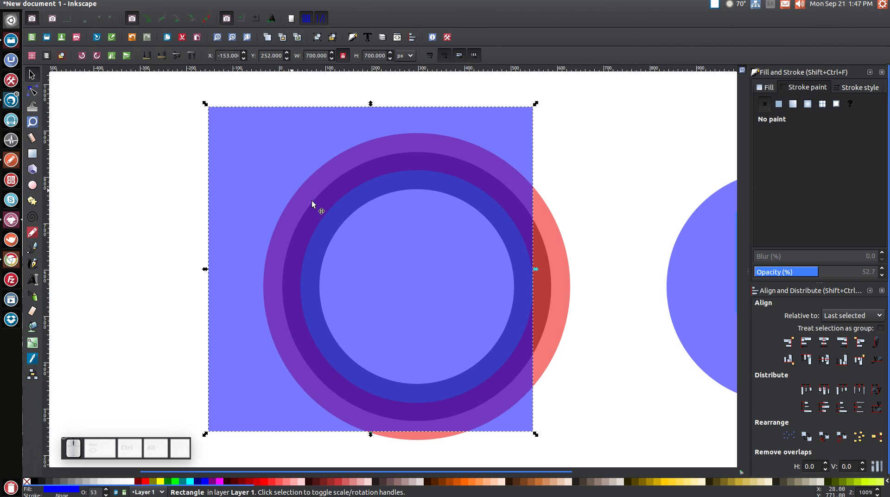
click(429, 255)
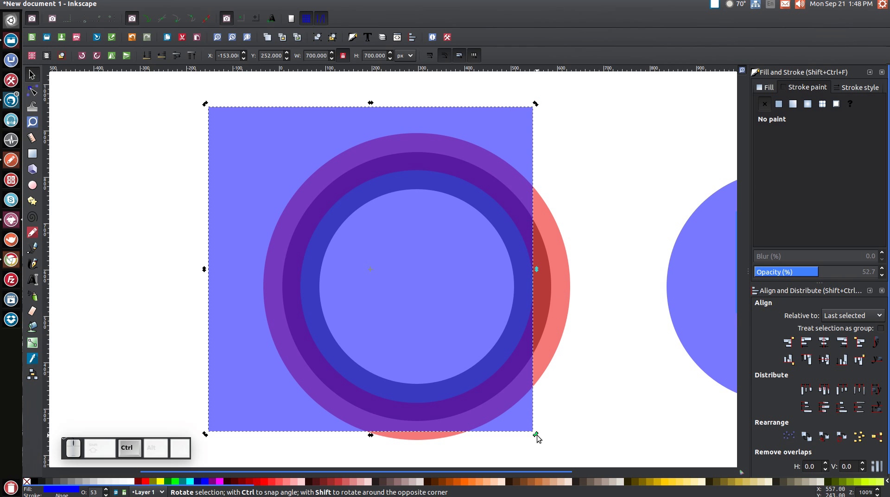
drag(537, 437, 508, 244)
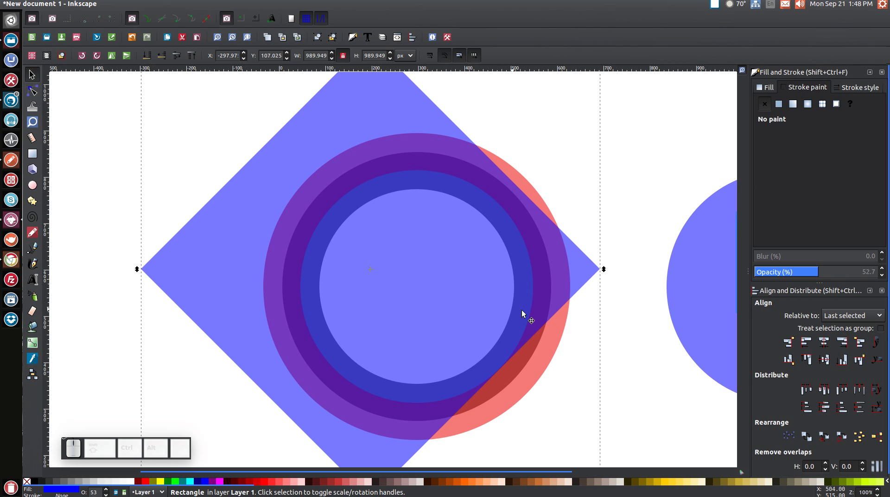
- Centre the diamond on the red ring both horizontally and vertically, then clear the selection
scroll(511, 293, down, 2)
key(shift)
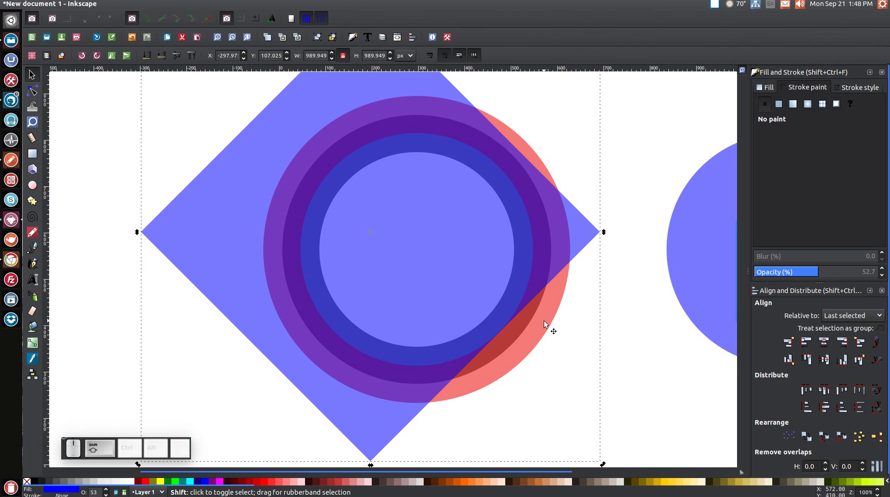
shift+click(558, 314)
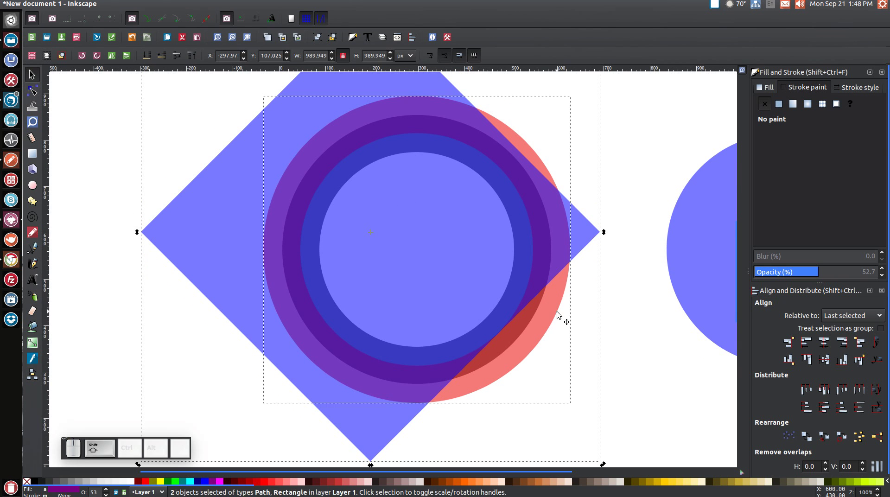
click(825, 343)
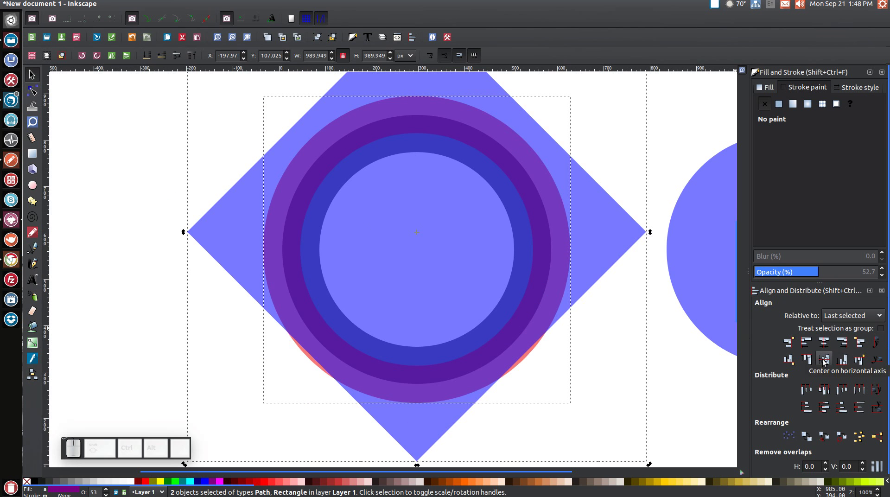
click(824, 359)
click(824, 360)
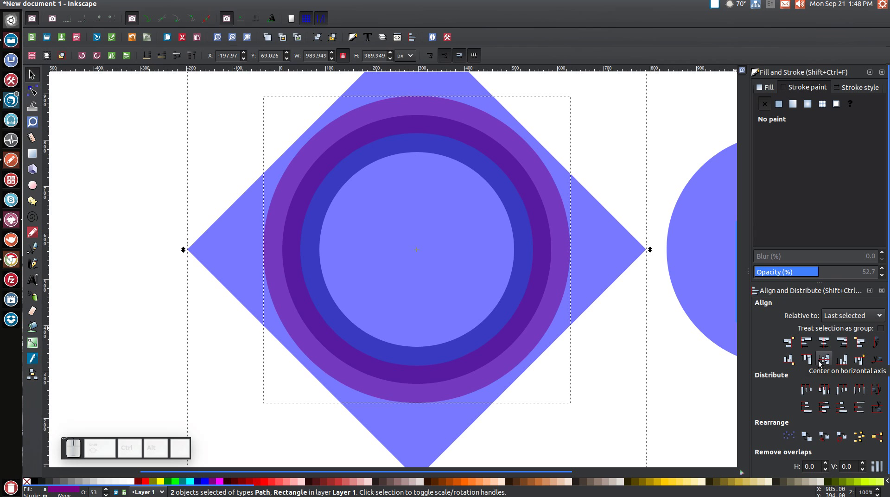
click(618, 133)
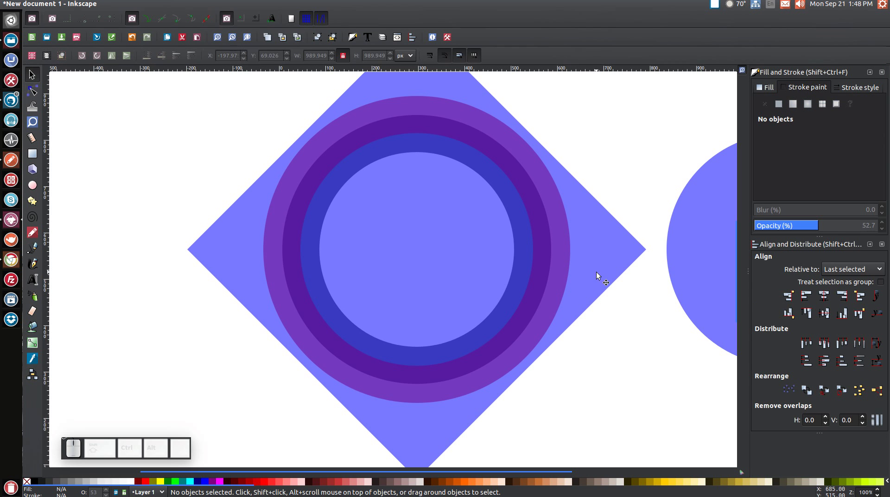
- Enlarge the diamond proportionally around its centre to about 1044 px wide
click(603, 227)
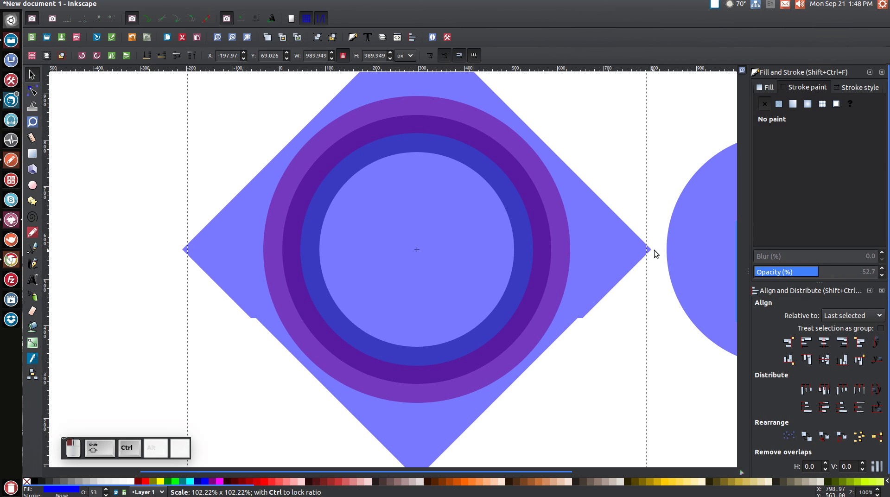
mouse_move(649, 250)
mouse_down()
mouse_move(621, 255)
mouse_move(647, 255)
mouse_up()
scroll(643, 259, up, 4)
scroll(644, 259, down, 2)
scroll(643, 259, up, 2)
scroll(643, 260, down, 1)
drag(647, 306, 664, 307)
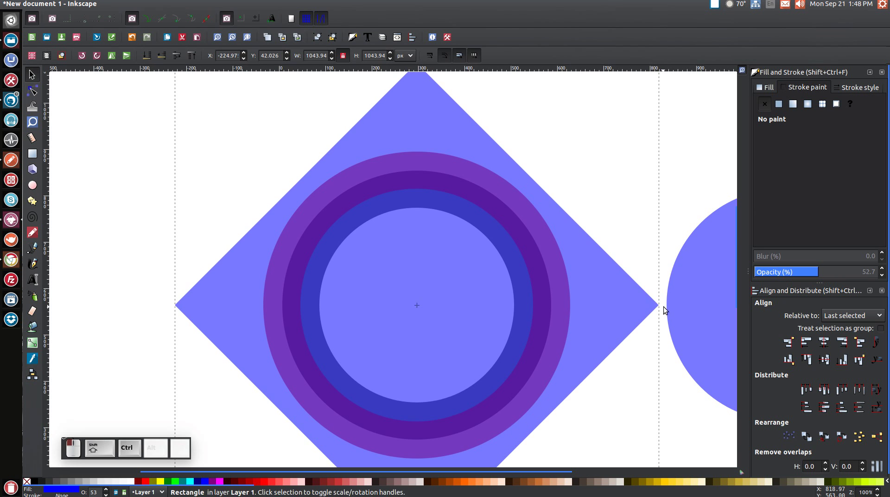
scroll(644, 304, up, 2)
scroll(645, 306, down, 2)
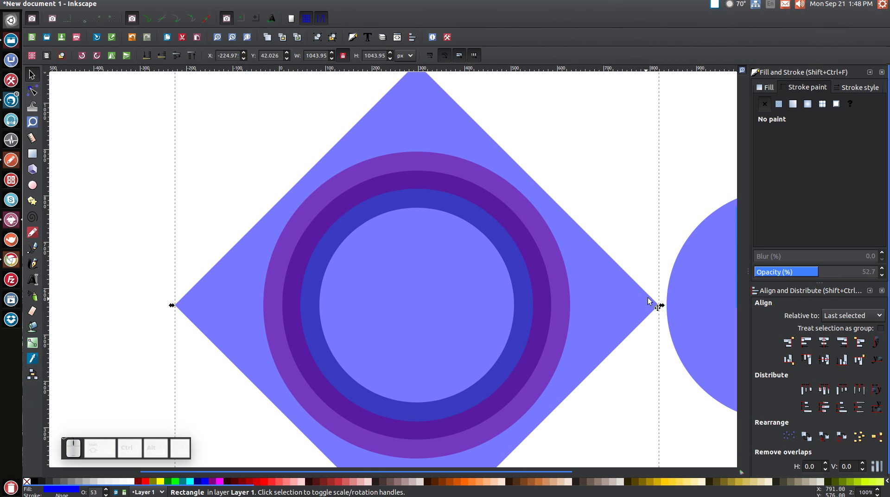
- Squash the diamond from its upper corner to about 607 px high, keeping its lower corner fixed
scroll(554, 262, up, 2)
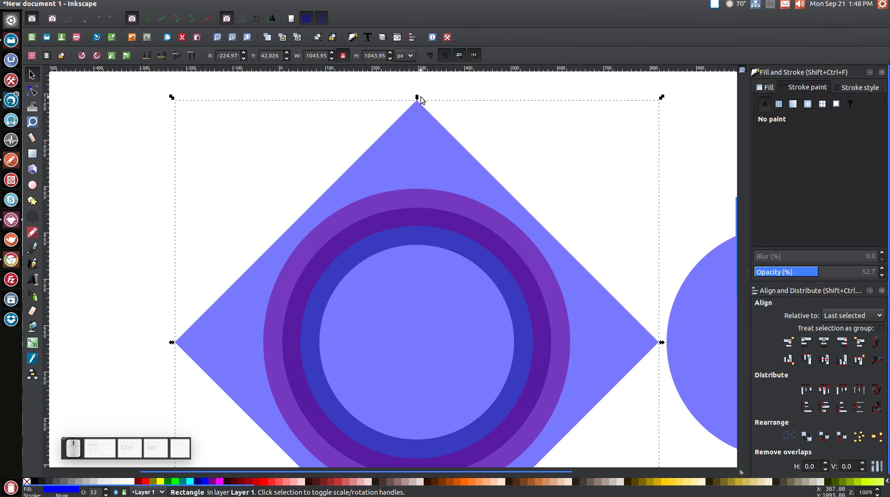
drag(418, 99, 431, 304)
scroll(569, 284, down, 6)
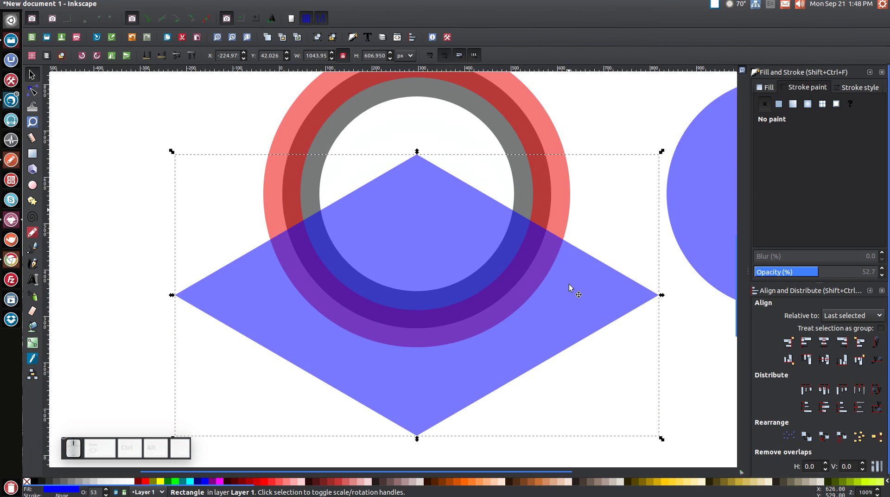
scroll(569, 284, up, 2)
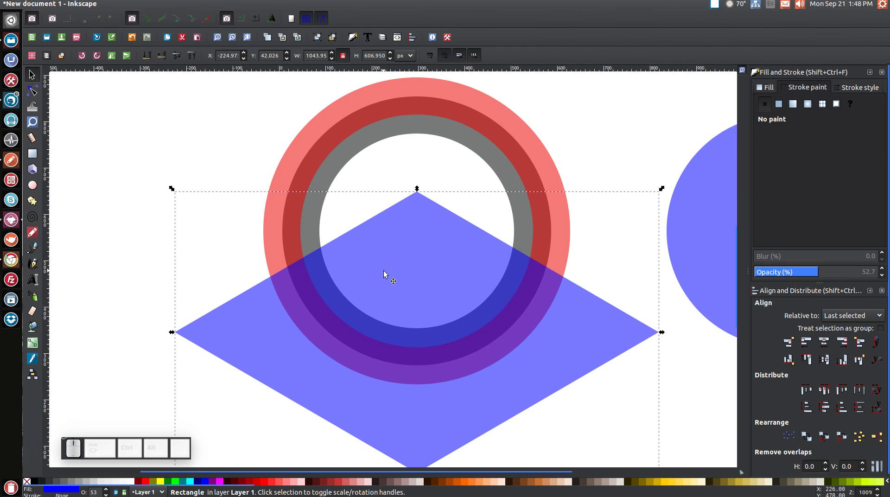
- Duplicate the diamond and intersect the copy with the grey ring to leave a lower grey arc
right_click(413, 217)
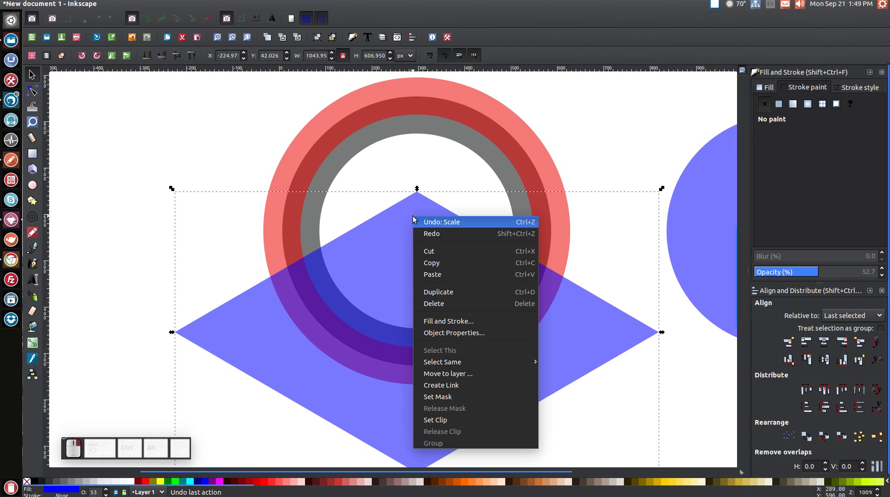
click(436, 297)
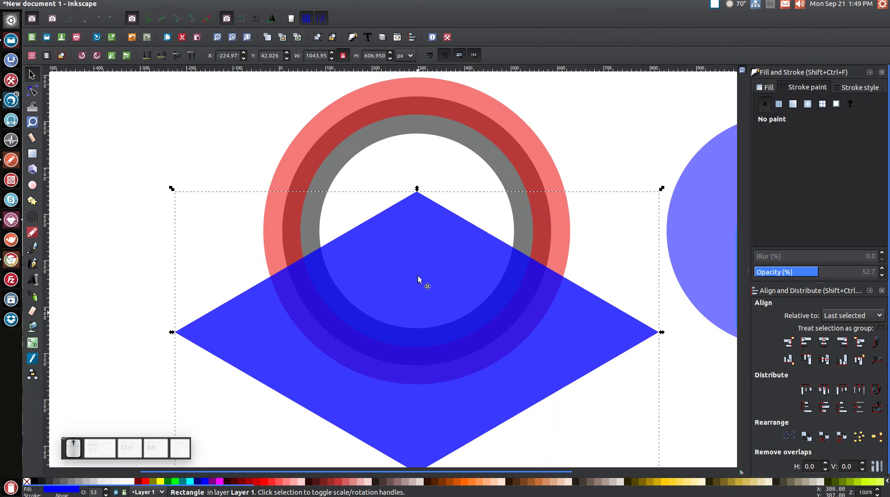
key(shift)
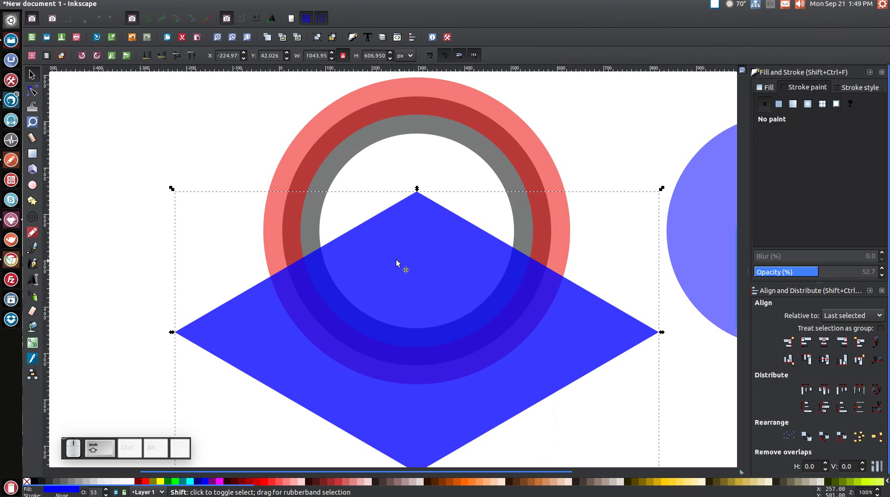
shift+click(334, 182)
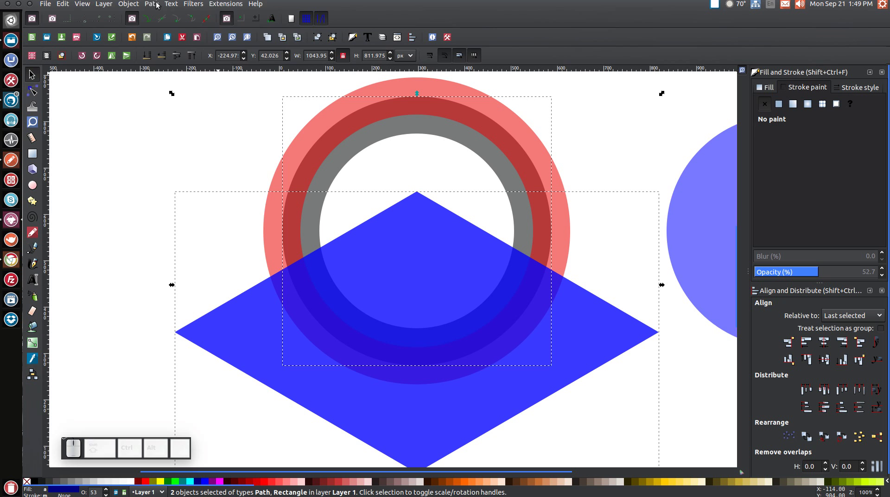
click(152, 4)
click(163, 89)
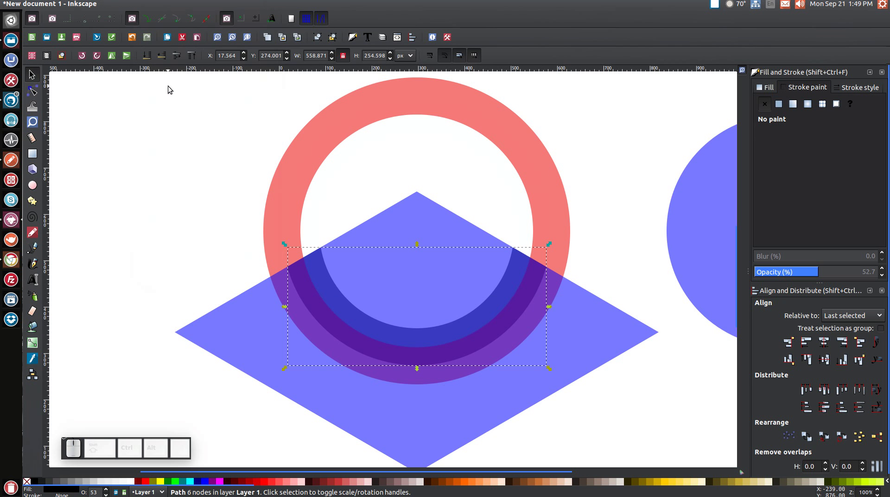
- Duplicate the remaining diamond and enlarge the copy proportionally around its centre to about 1206 by 701 px
click(412, 207)
right_click(411, 207)
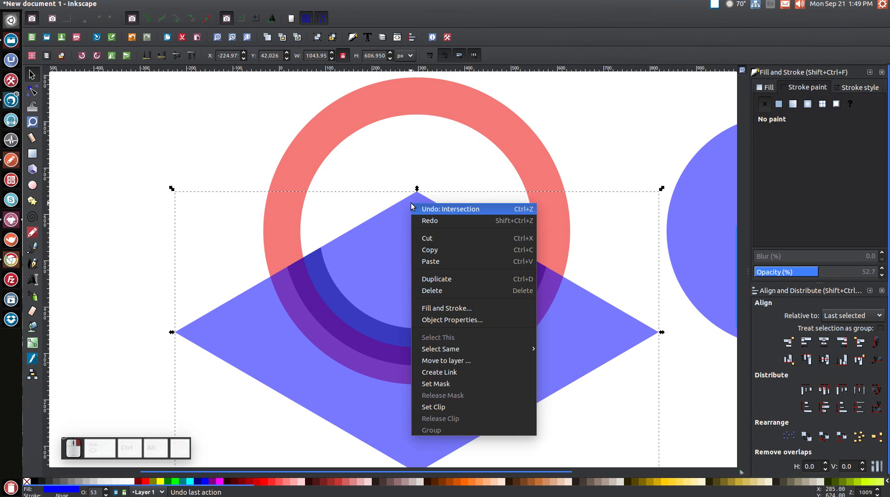
click(429, 273)
scroll(466, 272, down, 2)
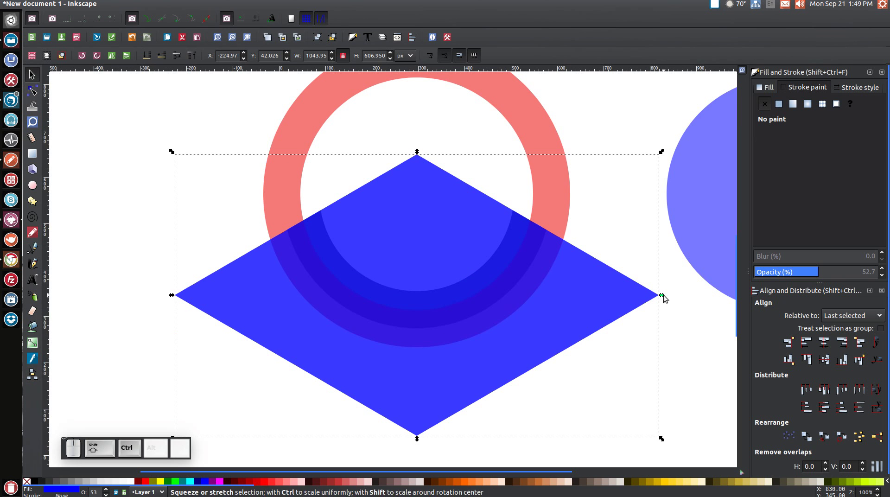
drag(663, 294, 702, 295)
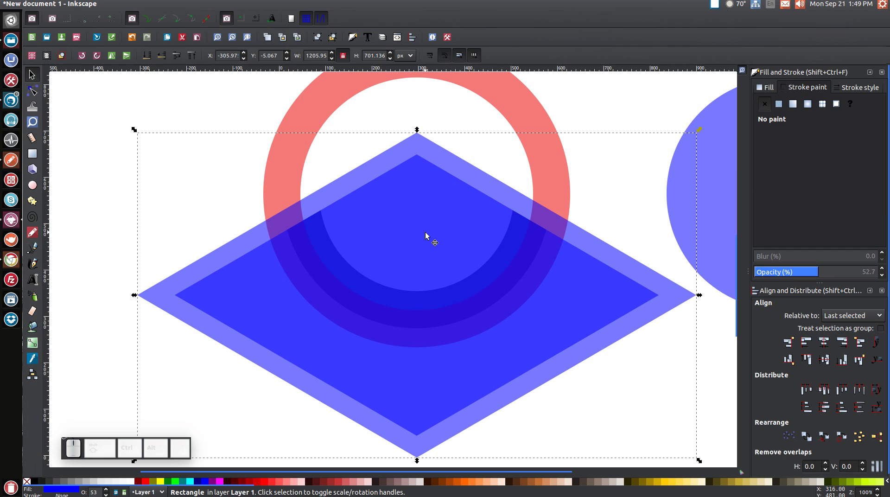
- Intersect the enlarged diamond with the red ring to leave a lower red arc
key(shift)
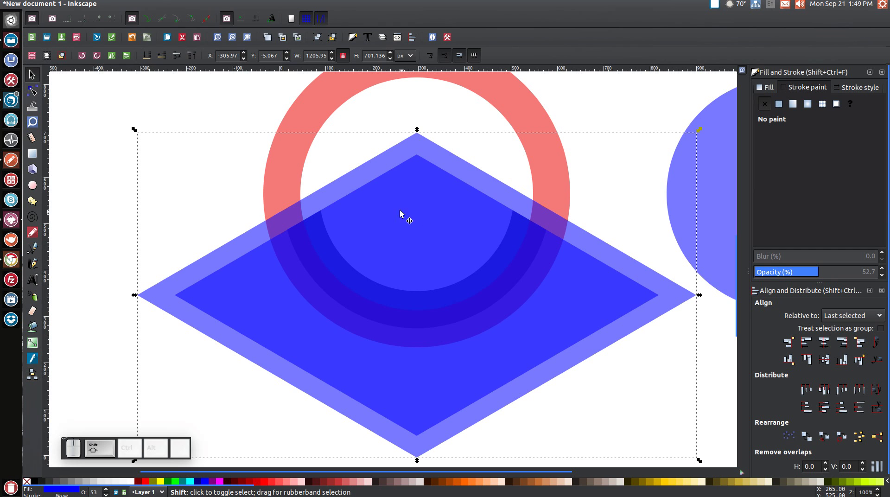
shift+click(323, 102)
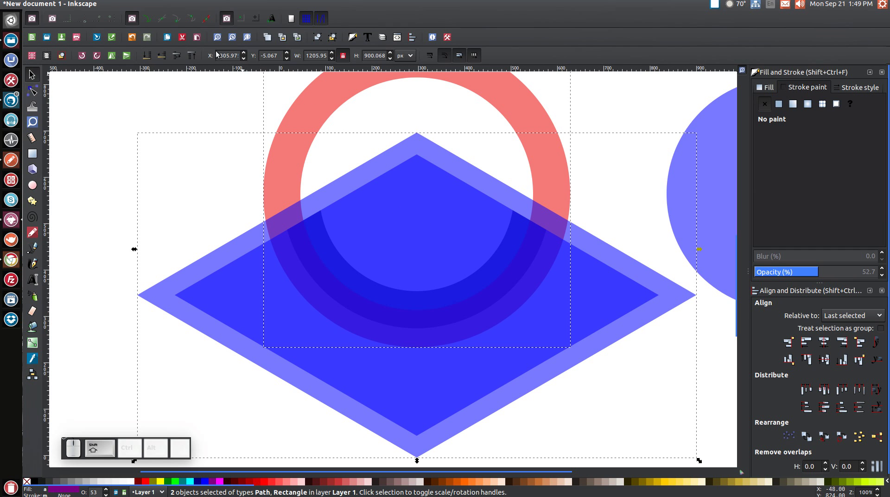
click(152, 4)
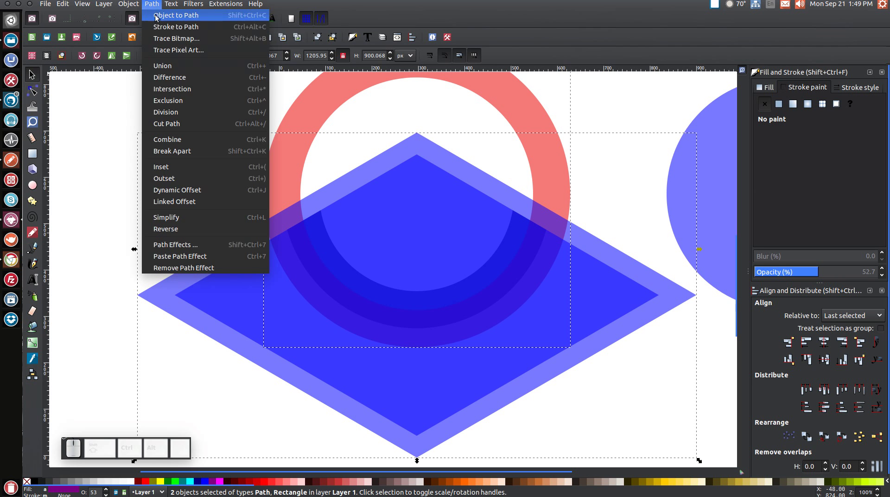
click(172, 88)
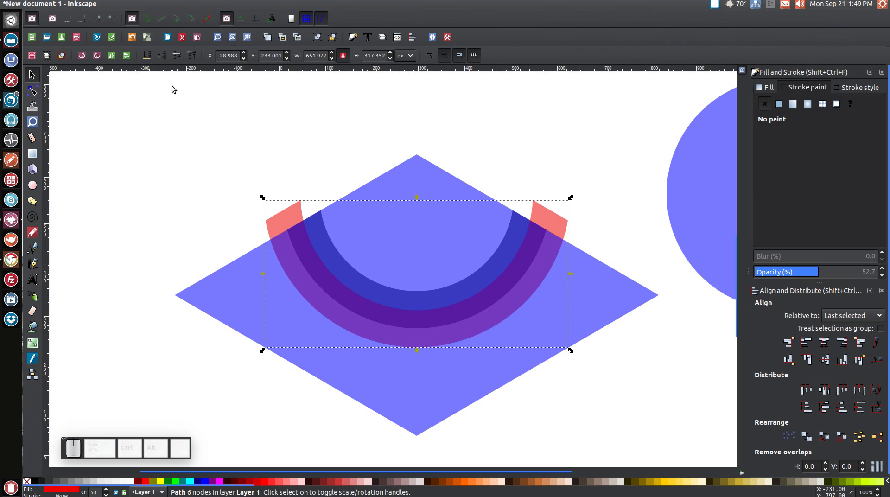
- Shrink the remaining diamond proportionally around its centre to about 962 by 559 px
click(438, 189)
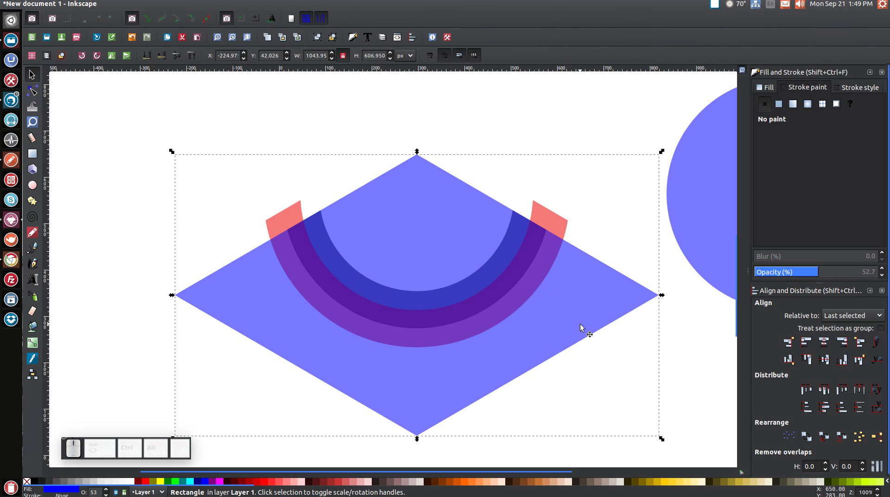
drag(662, 438, 642, 442)
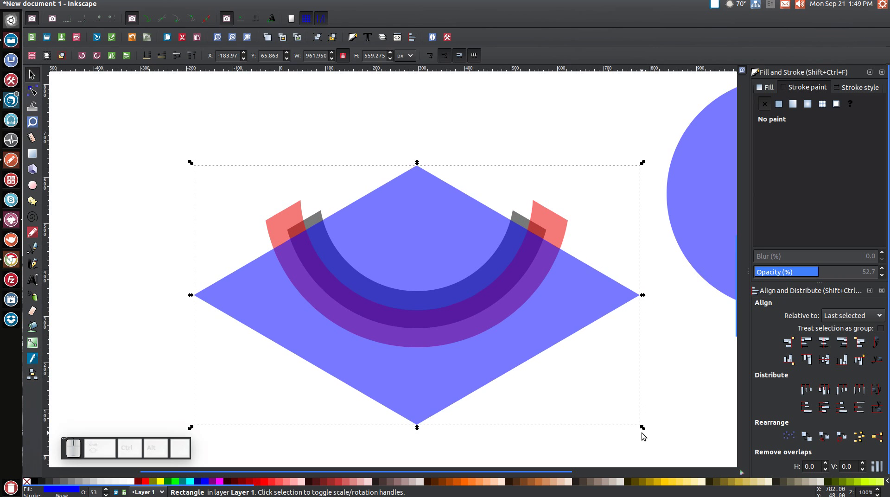
- Subtract the diamond from the red arc with Difference and break the two red end pieces apart
key(shift)
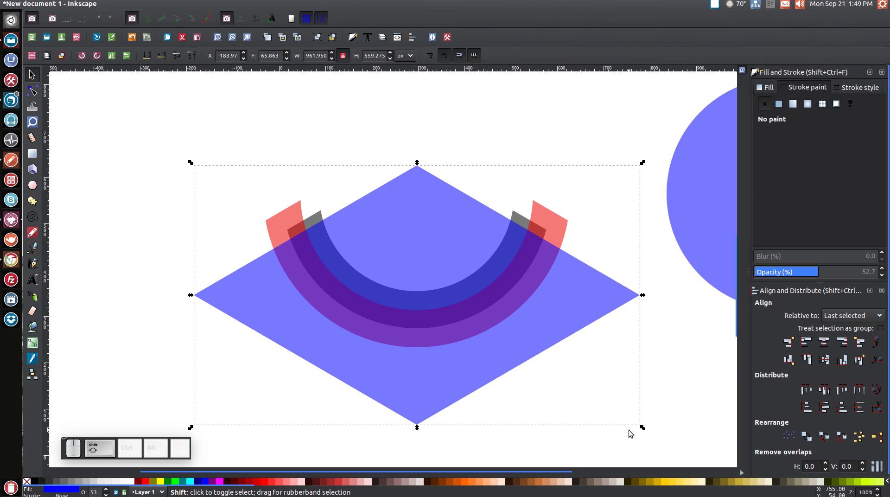
shift+click(561, 220)
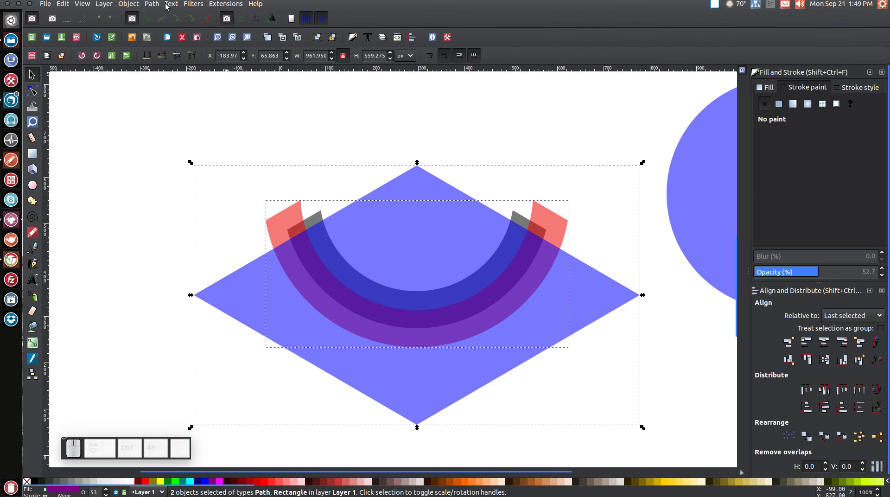
click(152, 4)
click(174, 77)
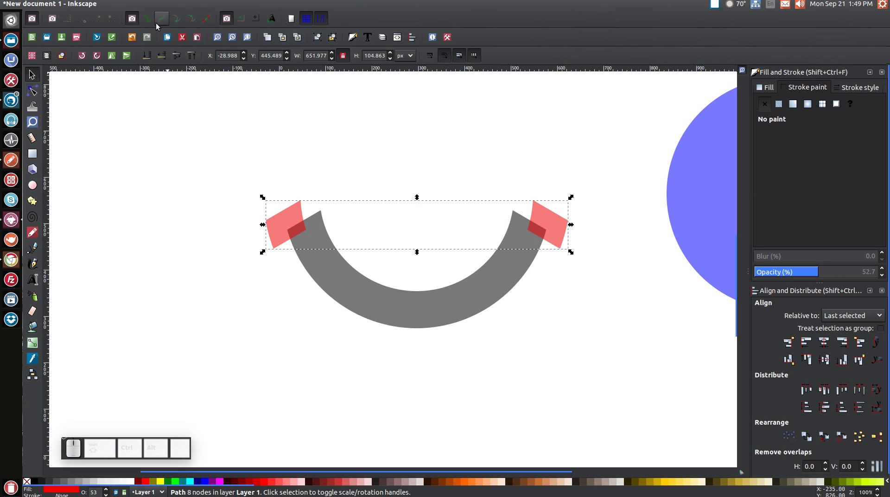
click(152, 4)
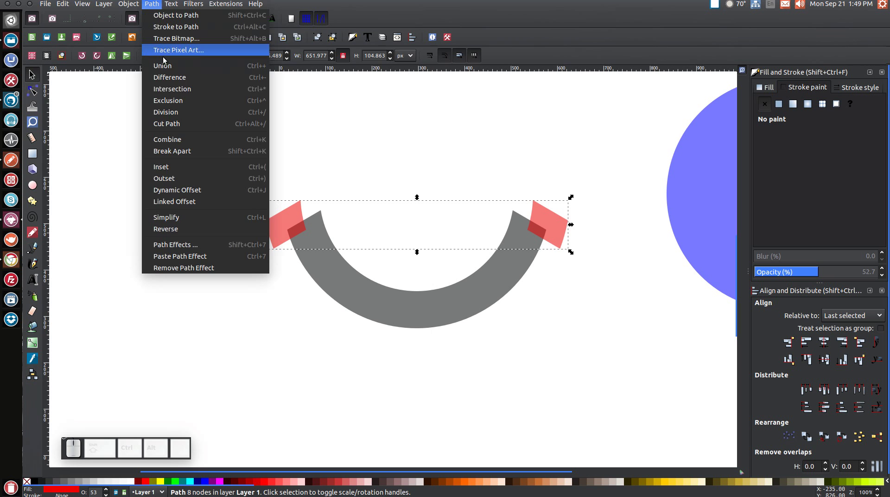
click(172, 151)
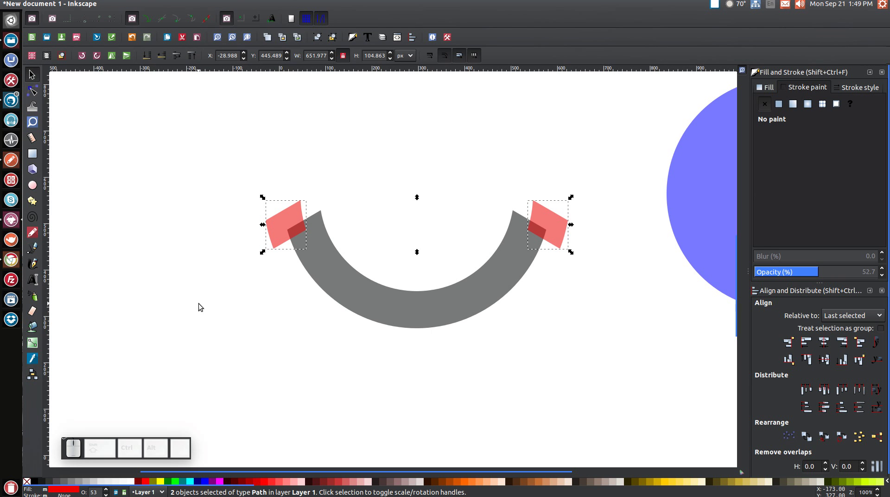
- Insert a node midway along the left red end piece's upper edge and move it inward about 11 px to form a notch
click(438, 161)
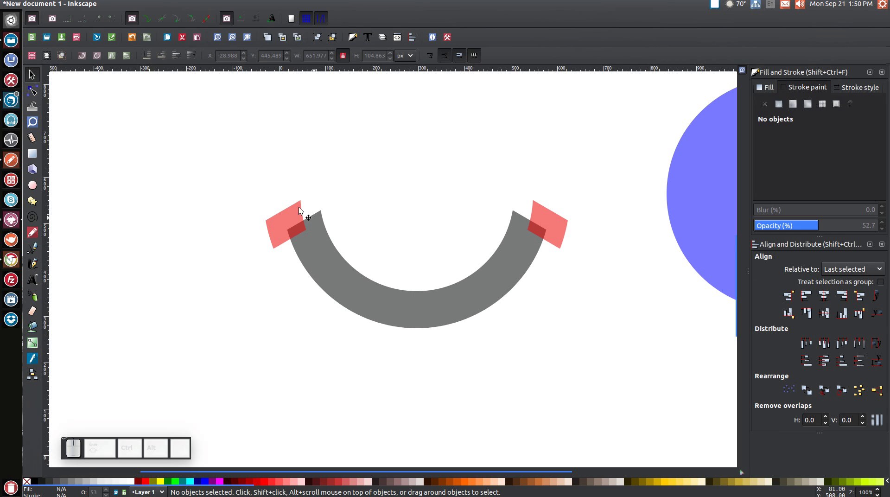
click(33, 91)
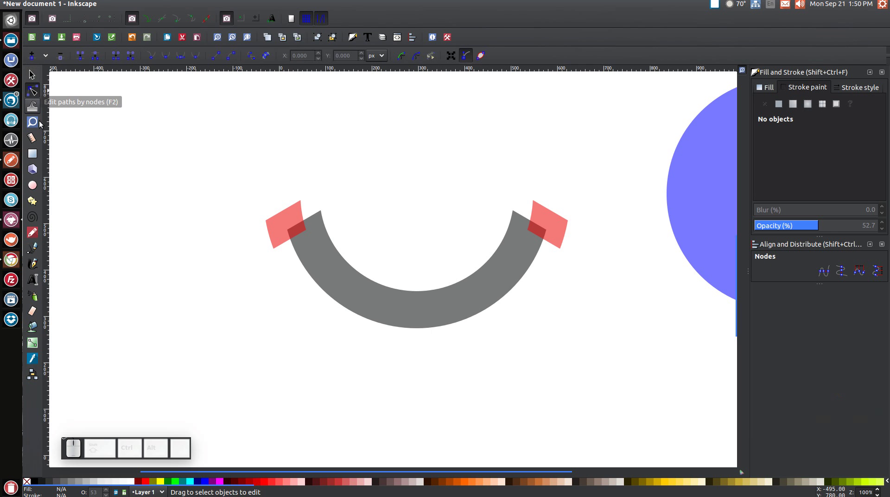
click(292, 215)
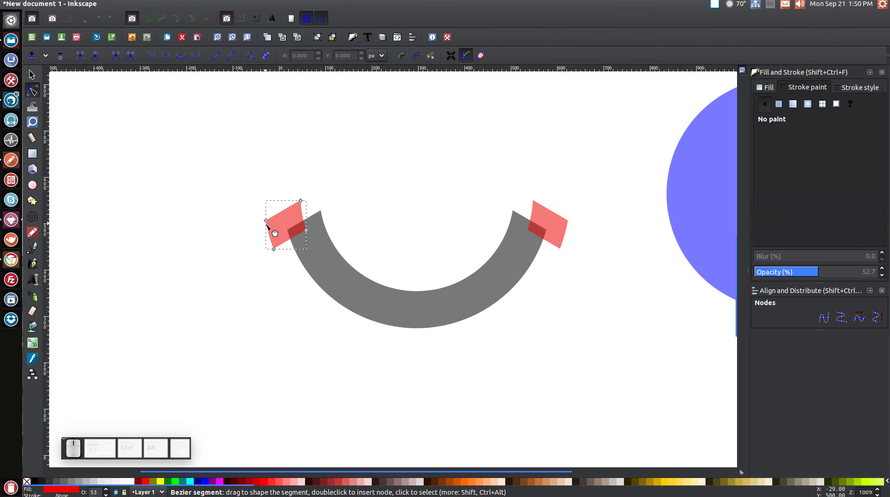
drag(229, 170, 311, 220)
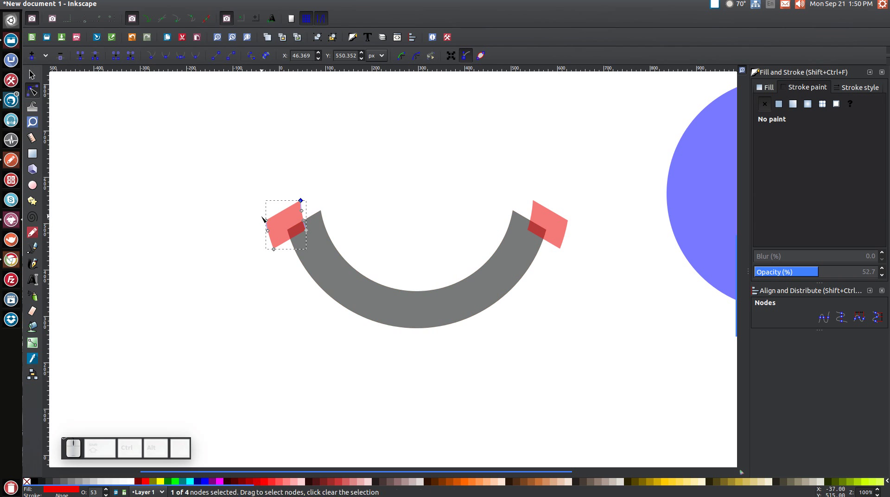
drag(215, 179, 318, 229)
click(237, 185)
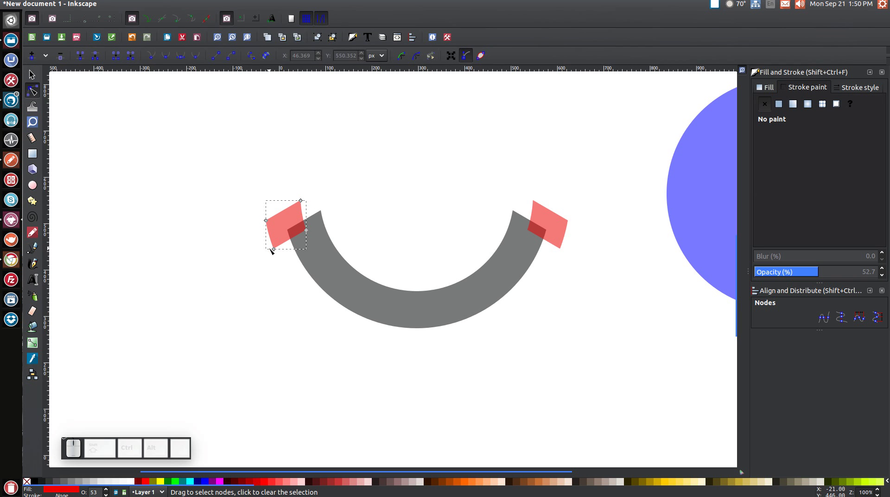
shift+click(265, 222)
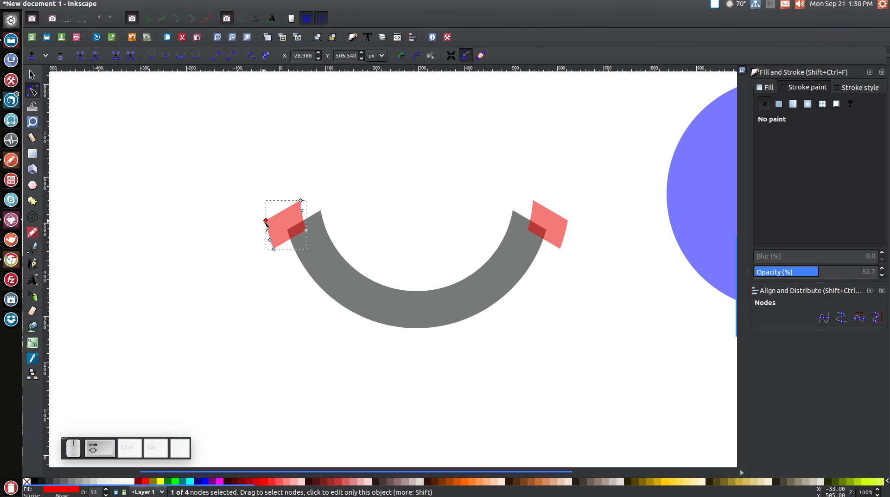
shift+click(301, 201)
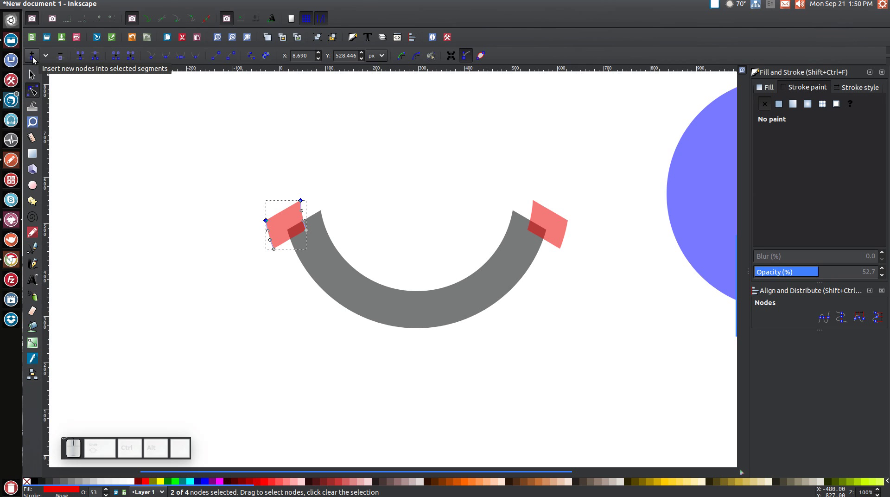
click(32, 55)
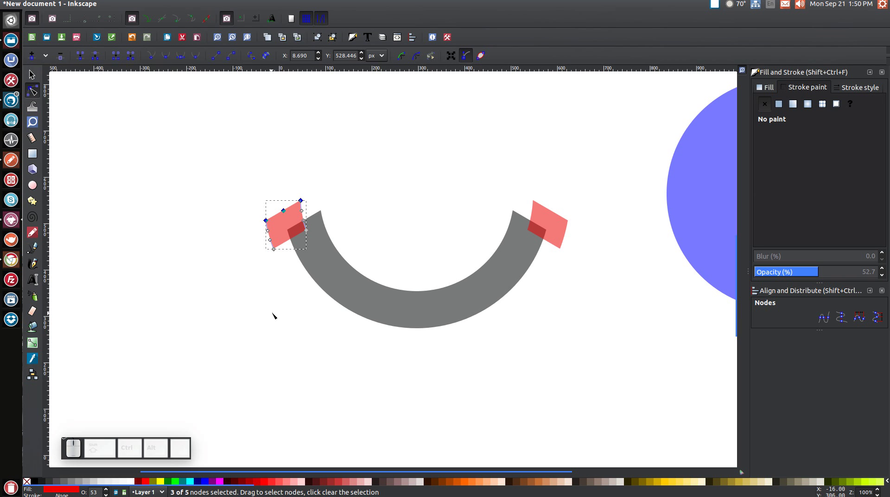
click(284, 212)
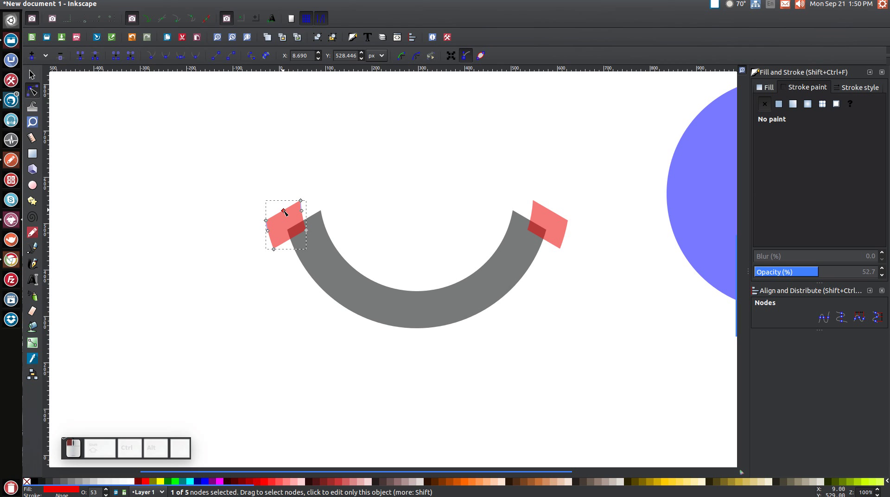
drag(285, 213, 285, 217)
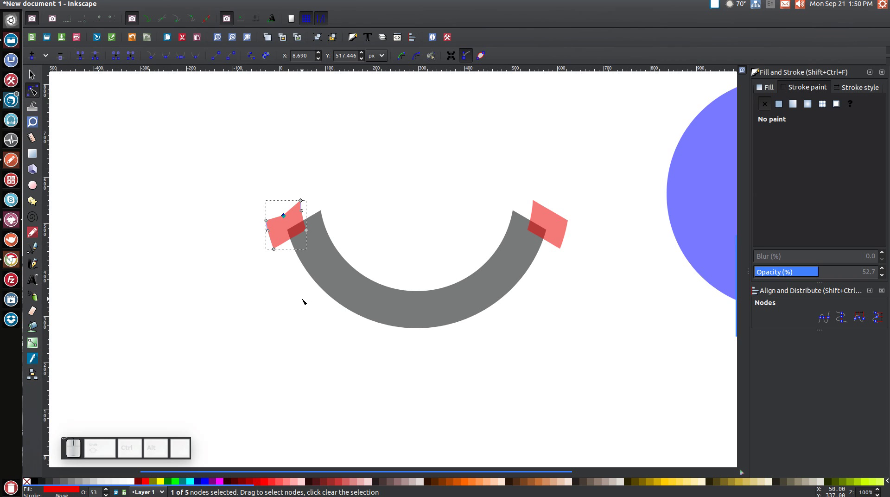
- Duplicate the notched red end piece, fill the copy green and flip it horizontally
click(32, 74)
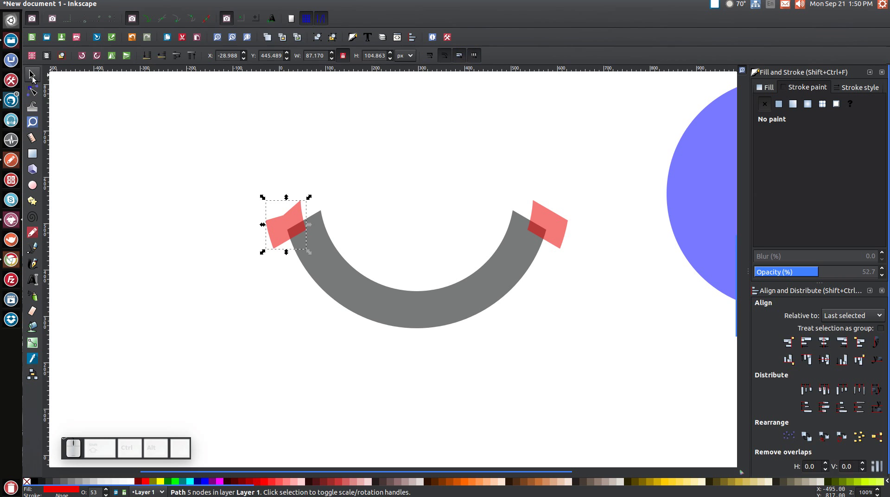
right_click(294, 218)
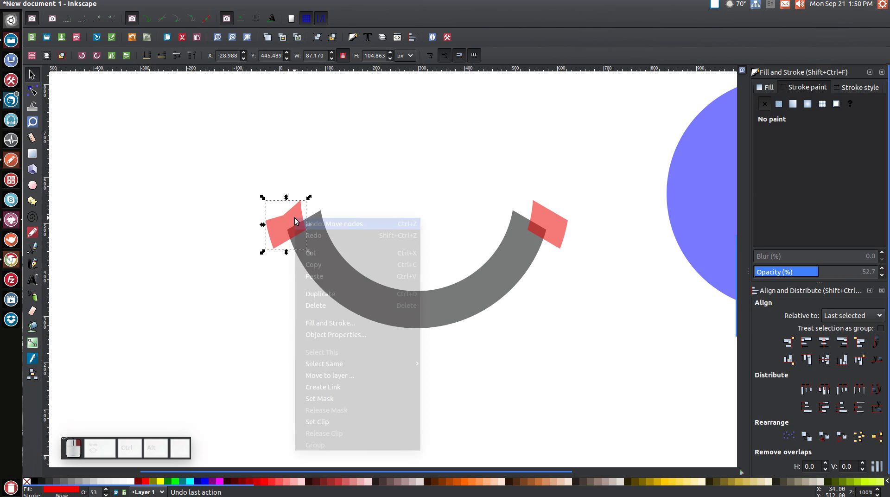
click(311, 291)
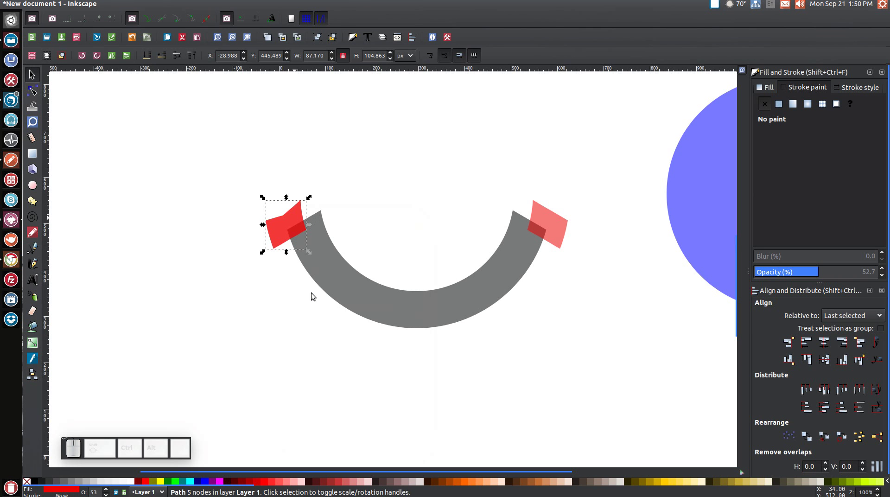
click(176, 482)
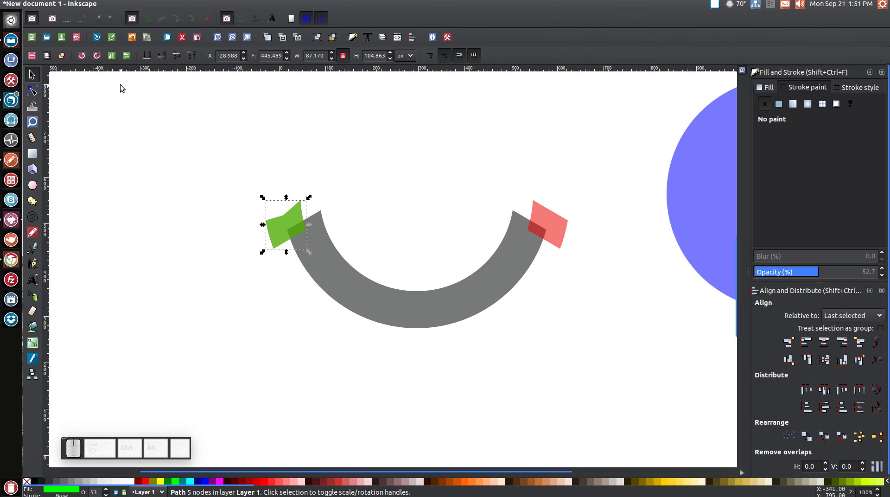
click(113, 56)
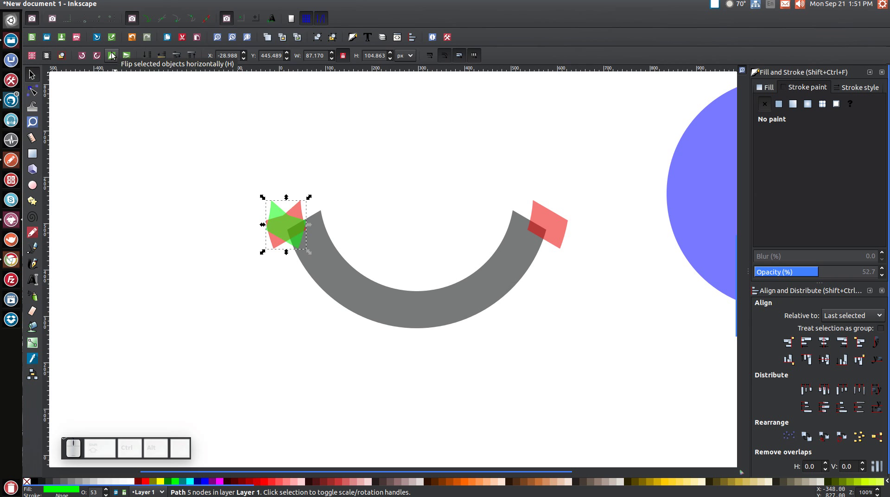
- With cusp-node snapping enabled, align the green piece over the right red end piece and delete the red piece beneath
click(179, 21)
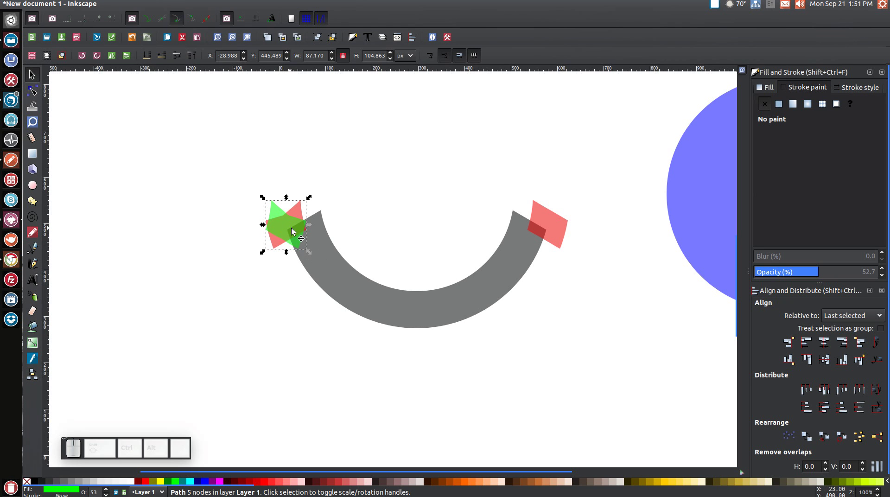
drag(297, 240, 556, 238)
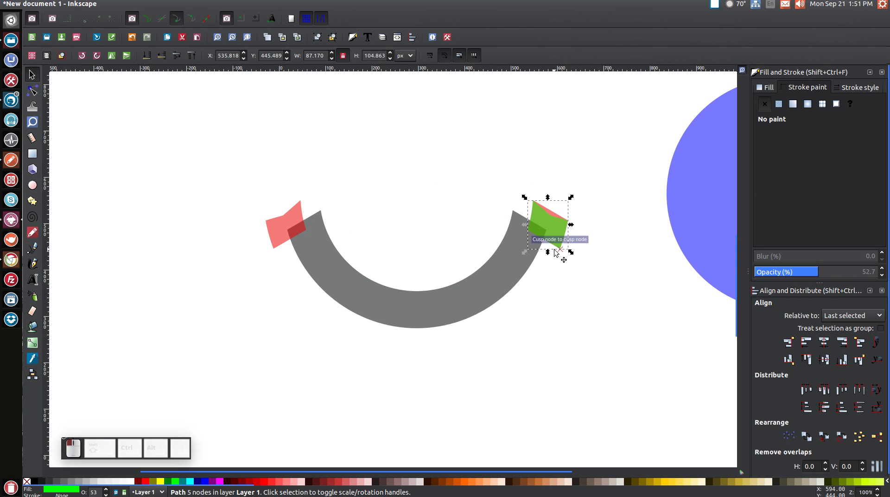
click(554, 209)
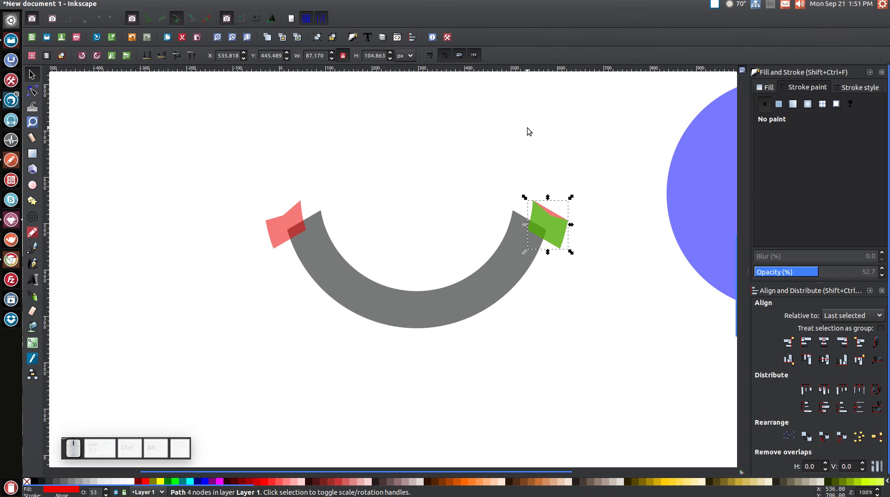
key(Escape)
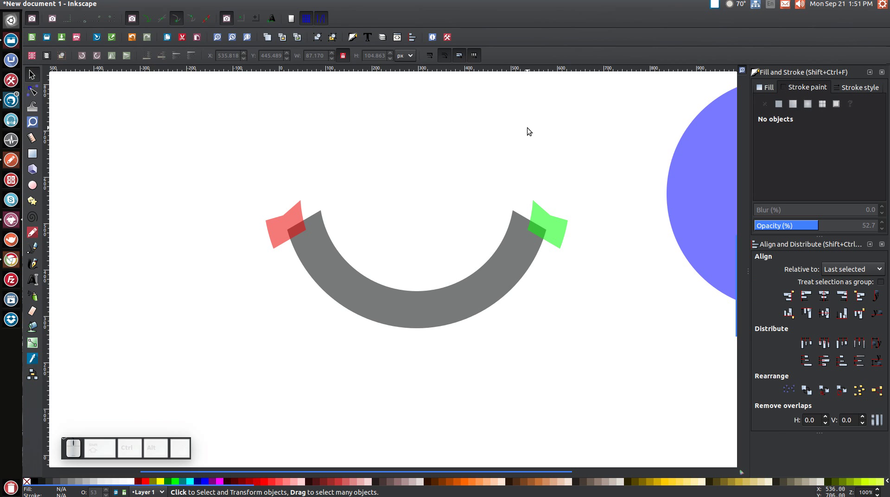
- Draw a closed triangle at each ribbon end, joining the banner's outer corner to the two lower corners of the end piece
click(35, 250)
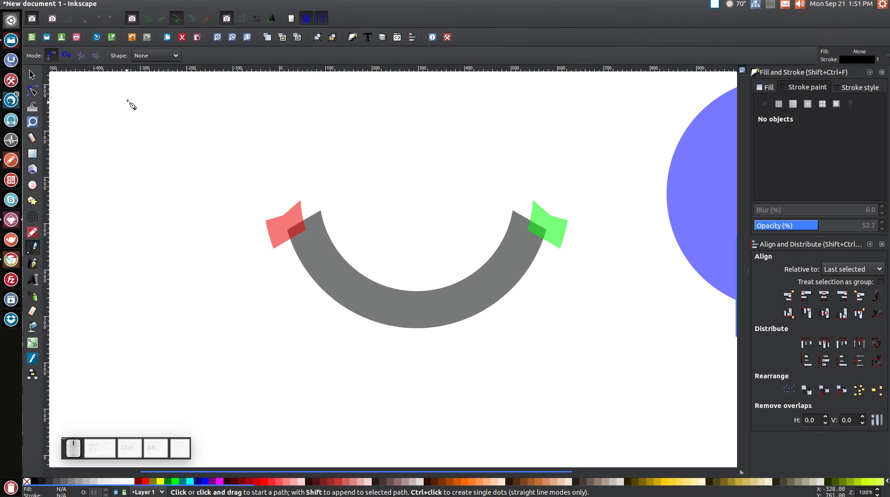
click(274, 249)
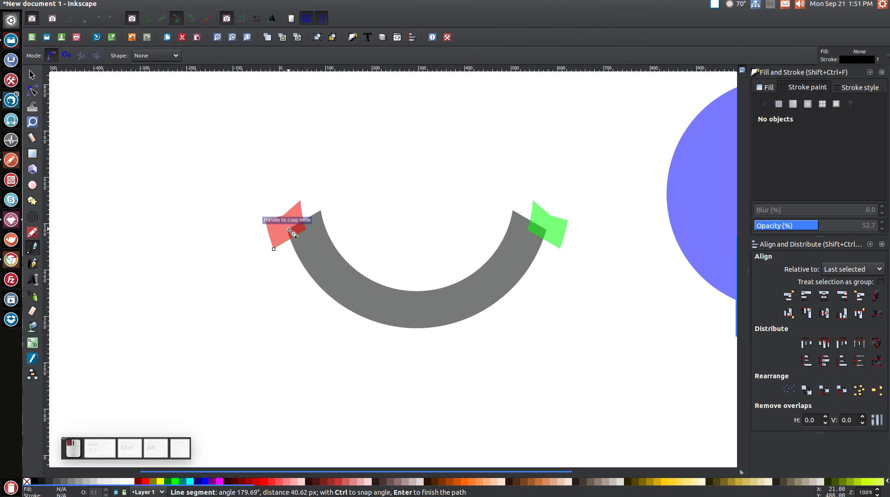
click(274, 250)
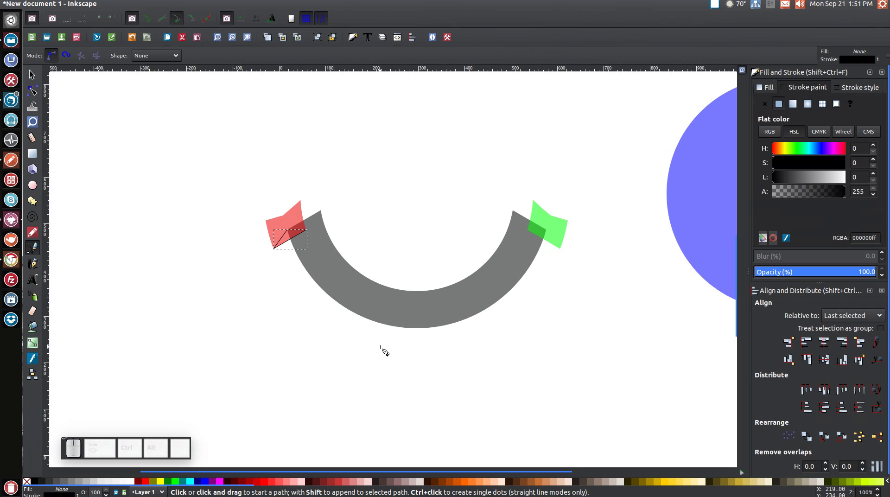
click(560, 249)
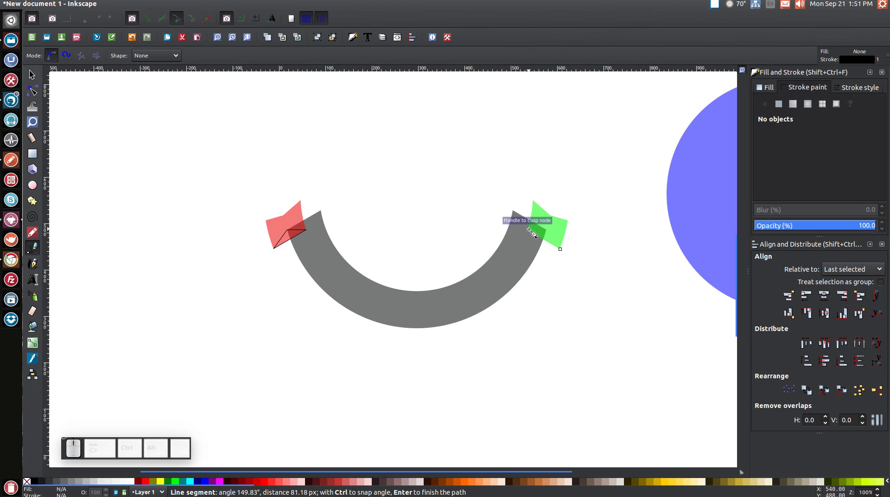
click(546, 231)
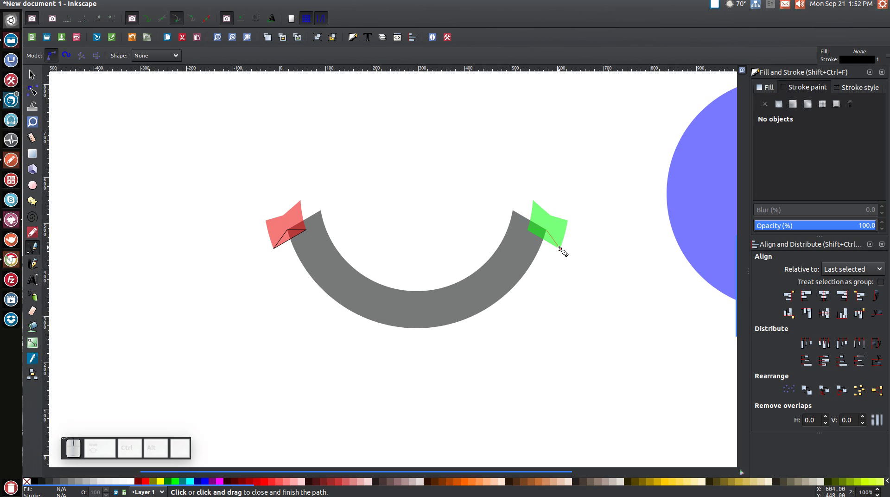
click(560, 249)
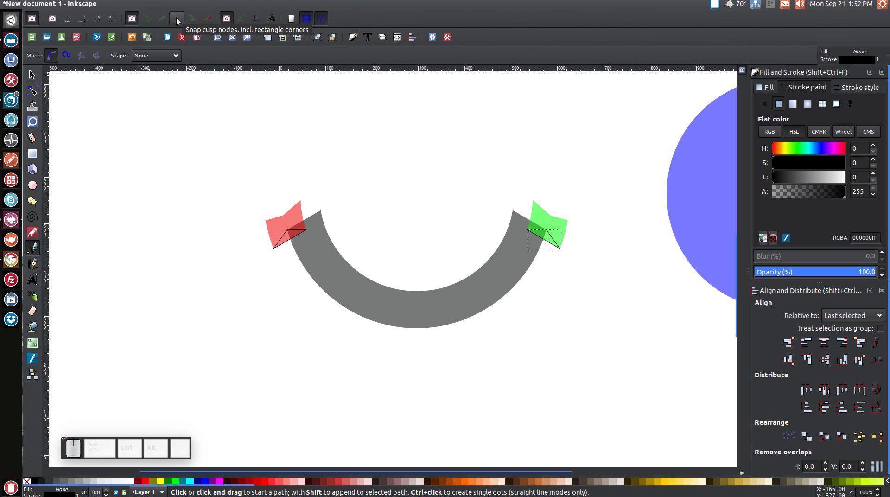
- Merge the two fold triangles into one path with Union
click(31, 76)
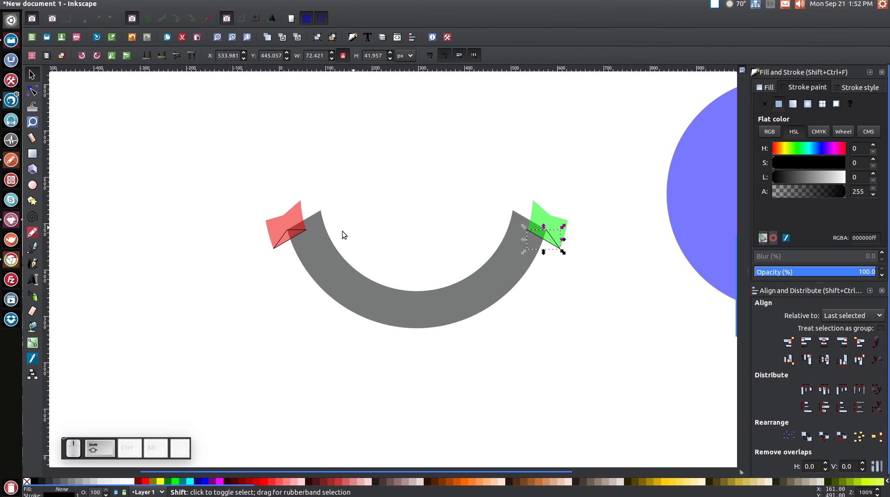
shift+click(284, 240)
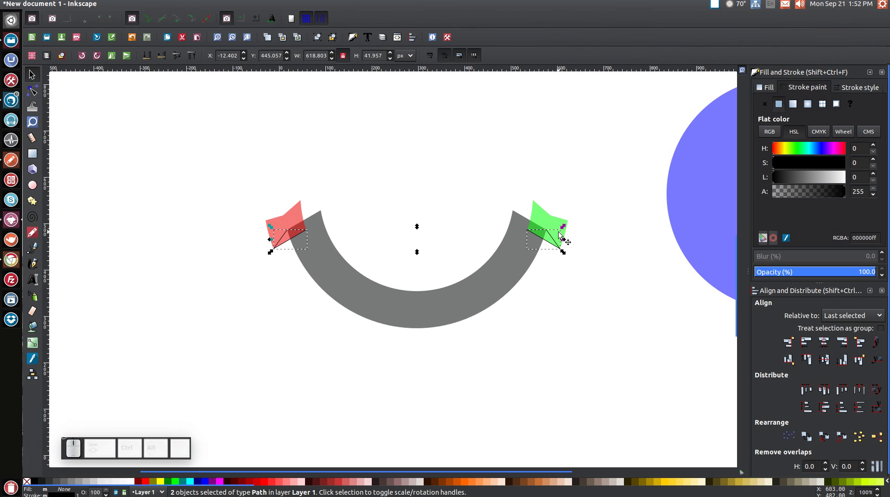
click(157, 5)
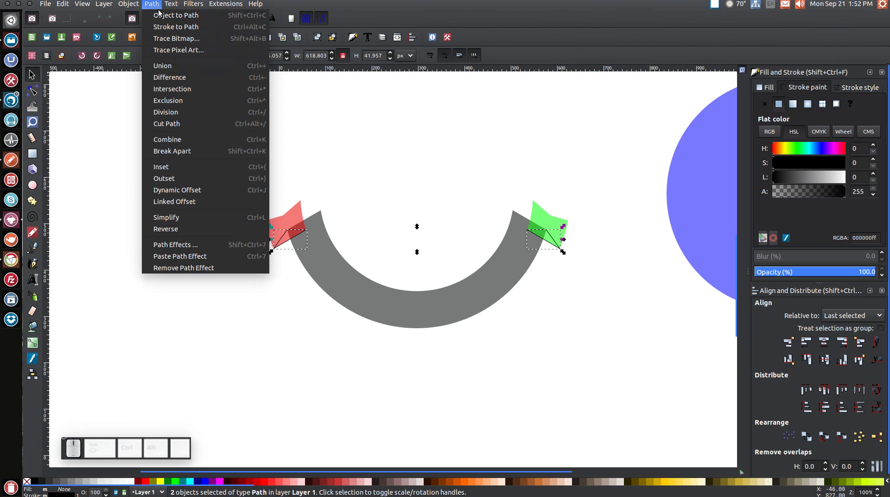
click(179, 70)
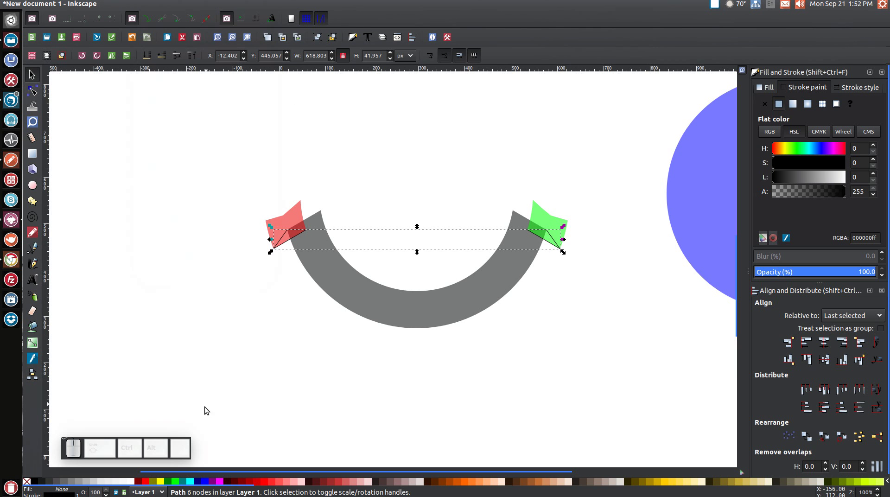
- Fill the merged triangles blue, remove their stroke and set their opacity to about 50.8%
click(205, 482)
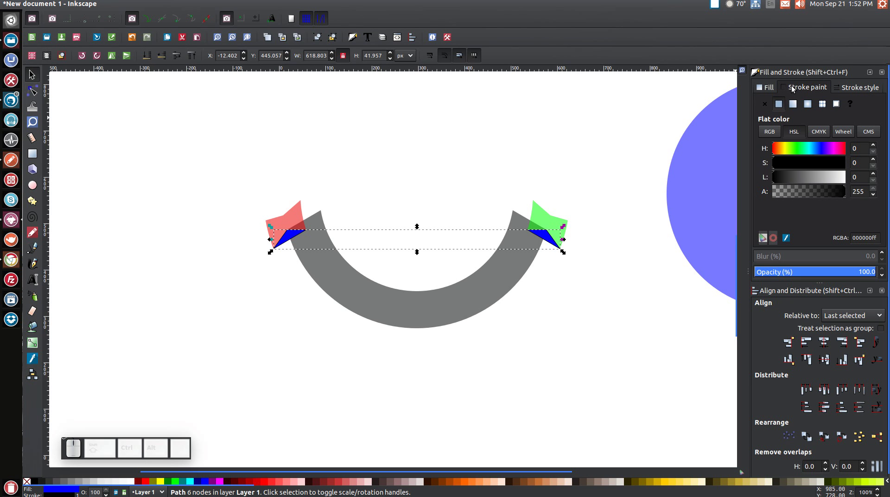
click(768, 100)
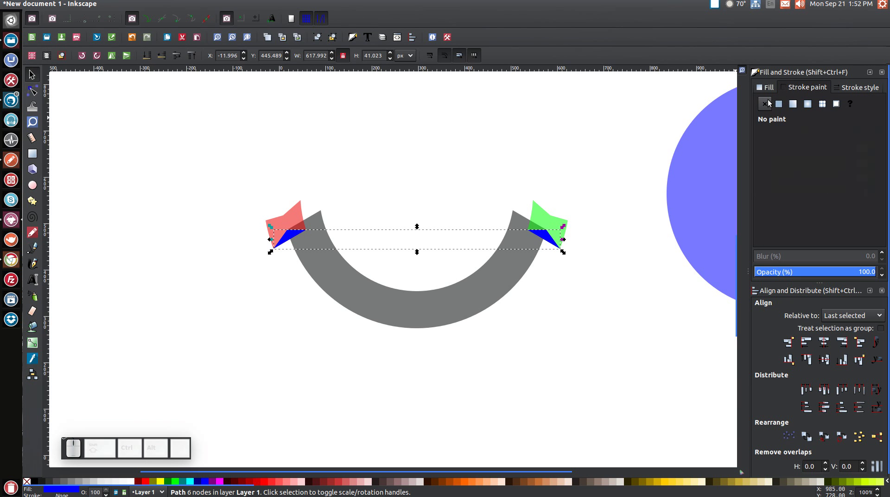
click(816, 273)
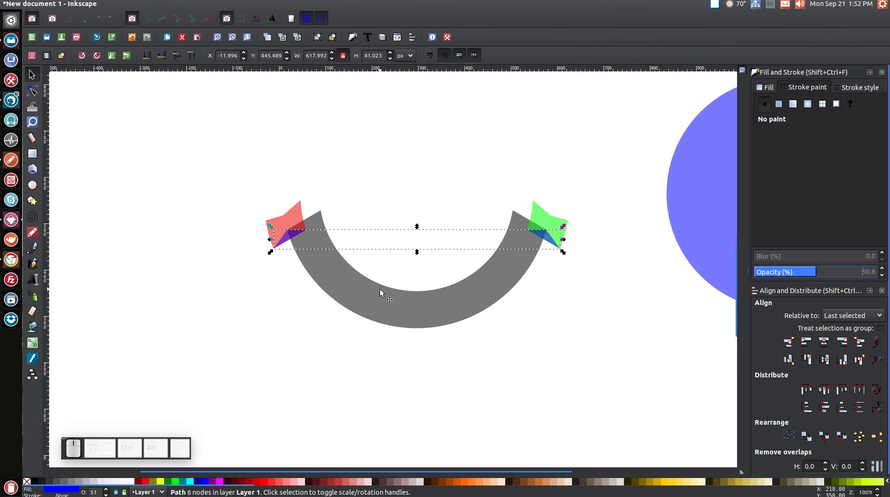
- Duplicate the curved banner and subtract the copy from the blue fold triangles with Difference
click(434, 302)
right_click(434, 302)
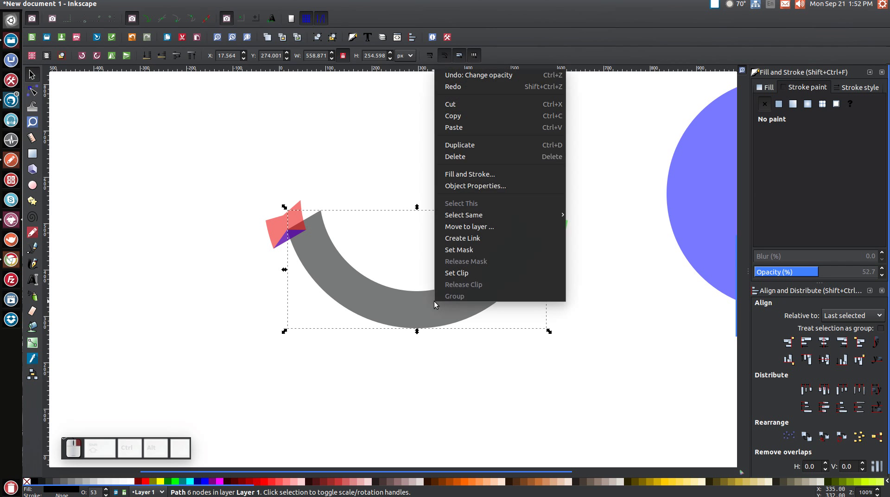
click(467, 146)
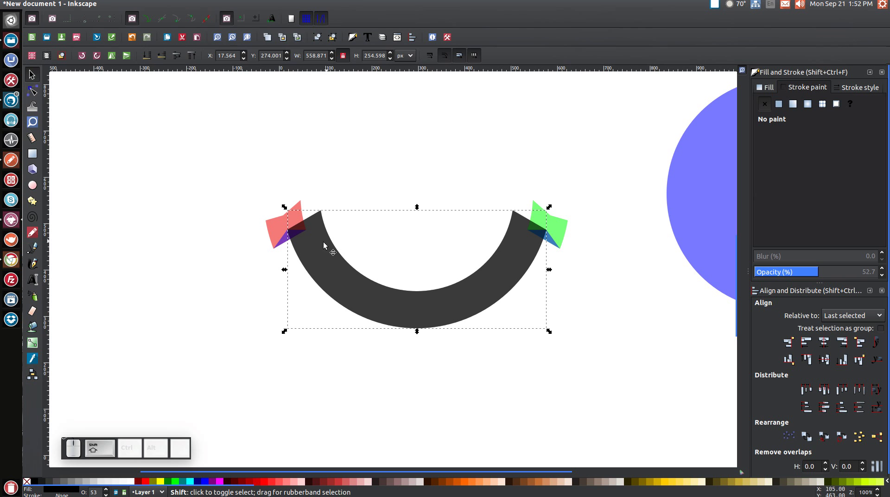
shift+click(281, 245)
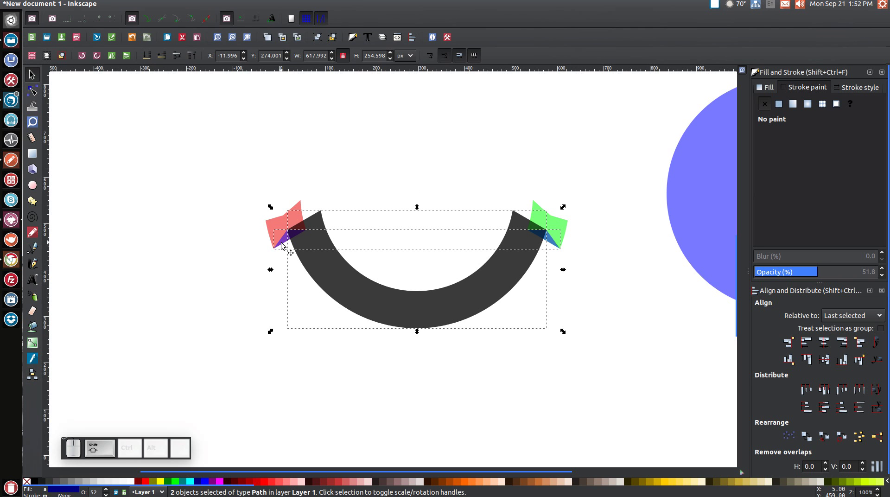
click(146, 6)
click(176, 79)
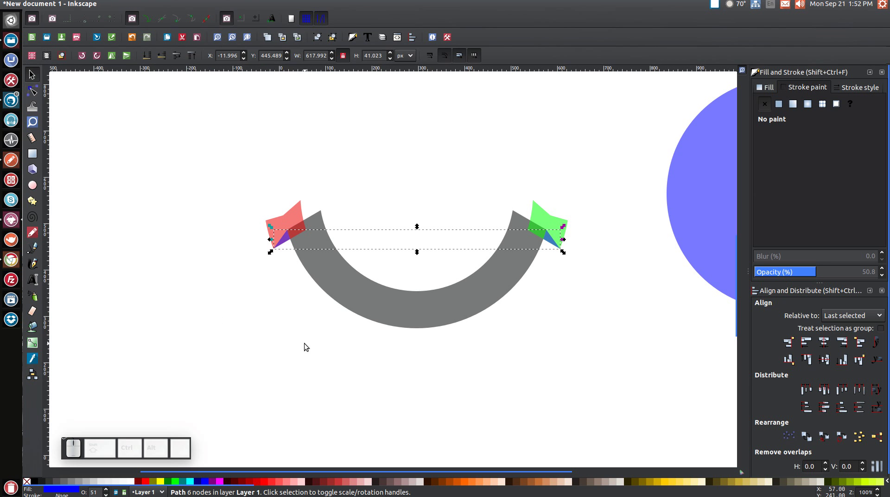
- Duplicate all four ribbon pieces, merge the copies into one silhouette with Union and lower it to the bottom
drag(627, 370, 204, 123)
right_click(306, 234)
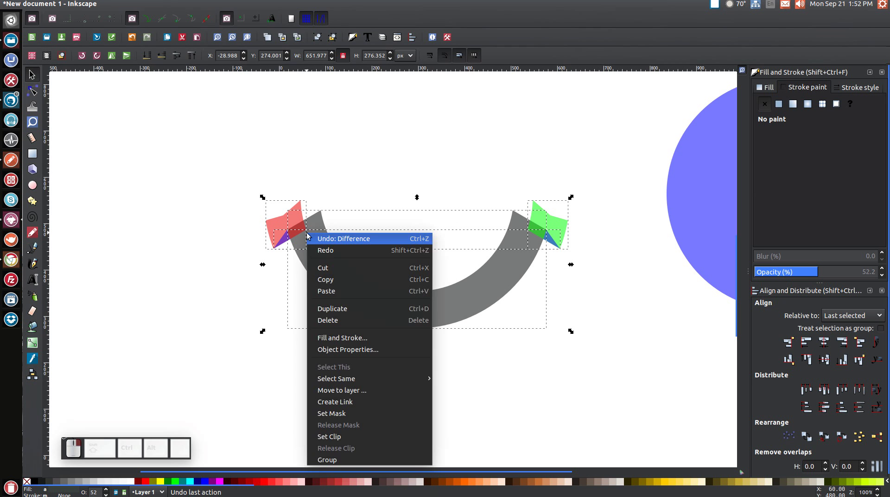
click(334, 308)
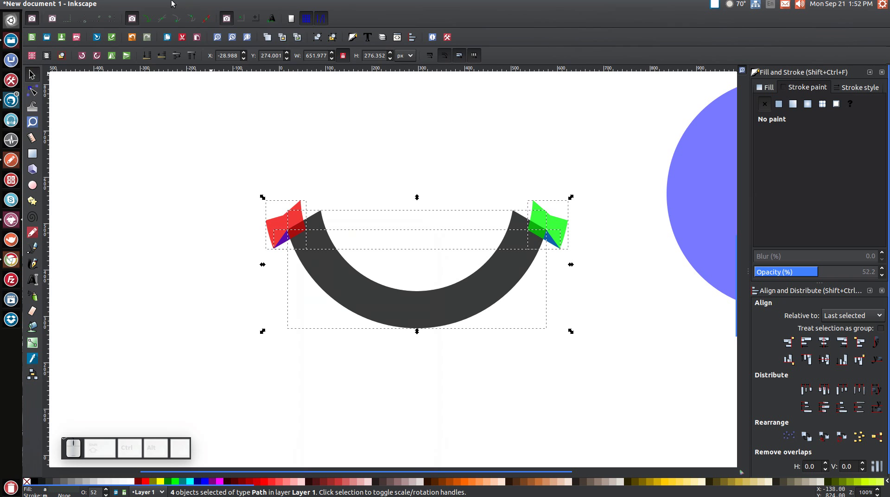
click(153, 4)
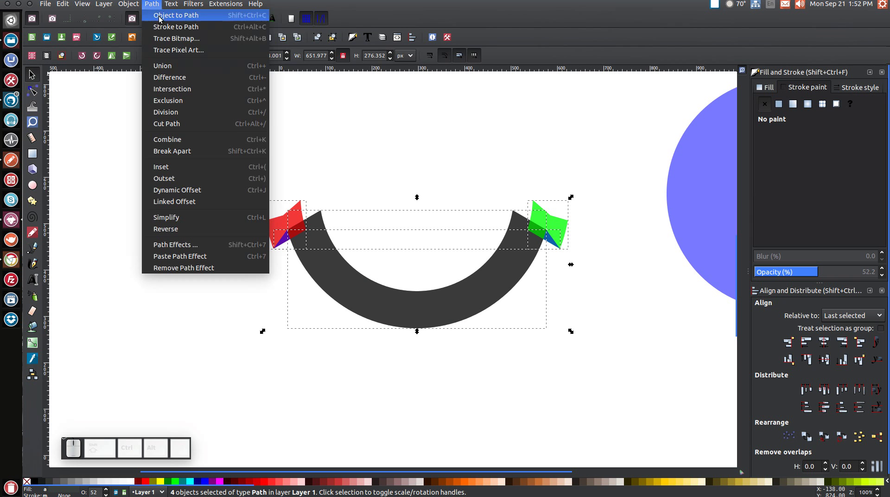
click(183, 65)
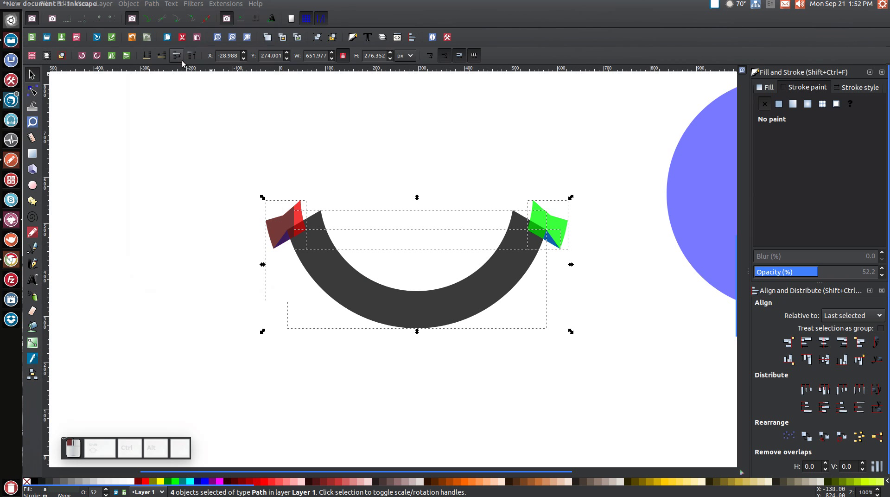
click(148, 57)
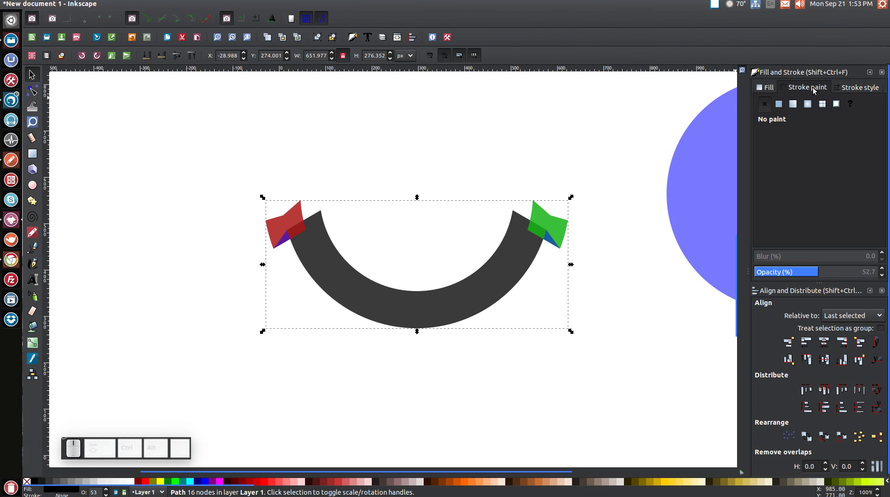
- Give the merged silhouette a flat red stroke with miter joins
click(779, 107)
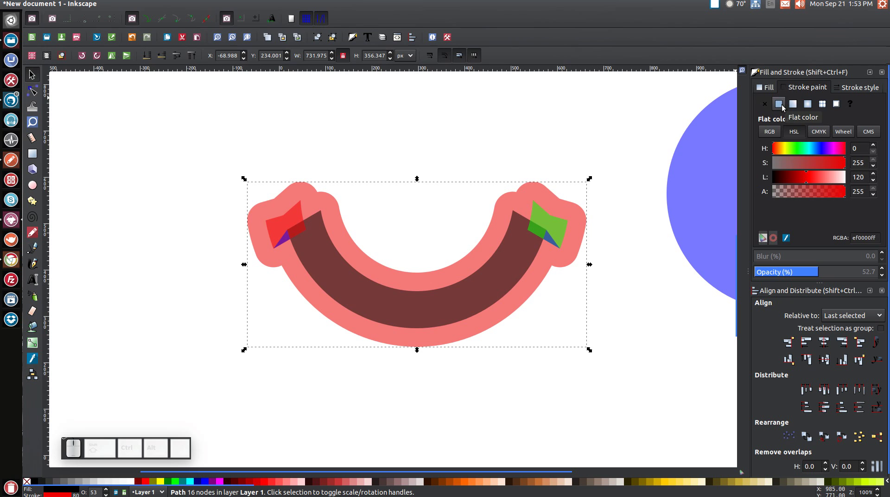
click(861, 87)
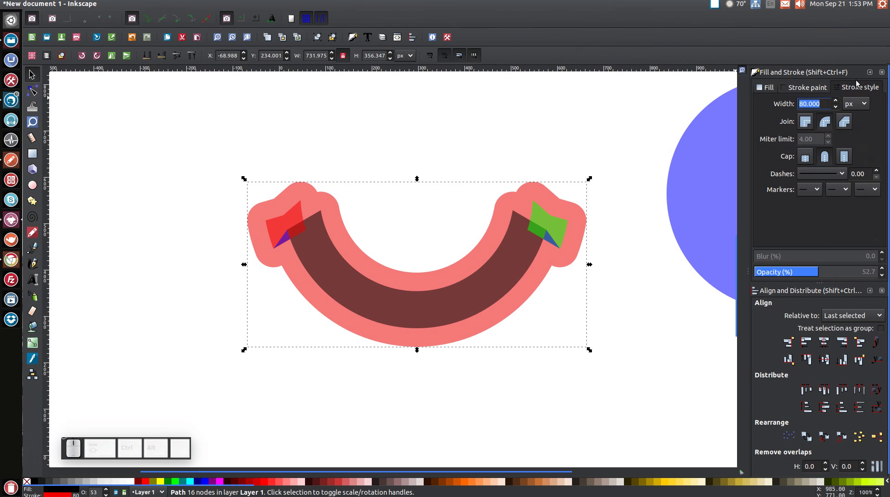
click(804, 122)
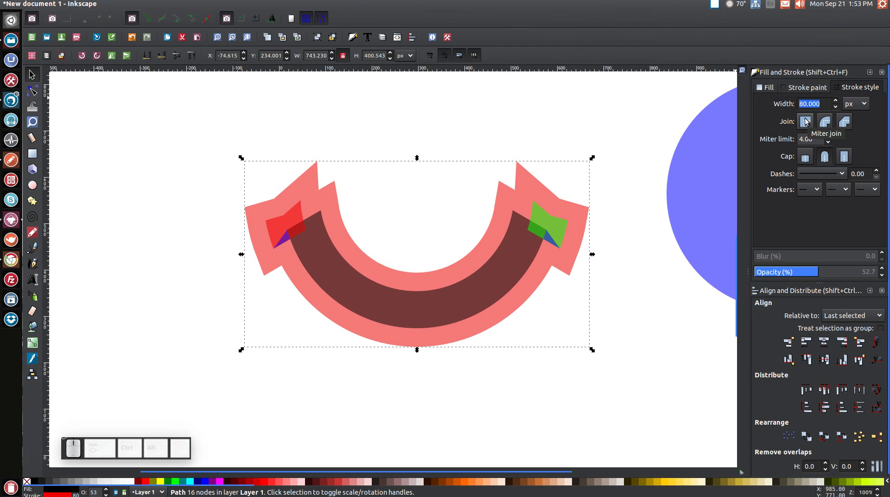
click(825, 122)
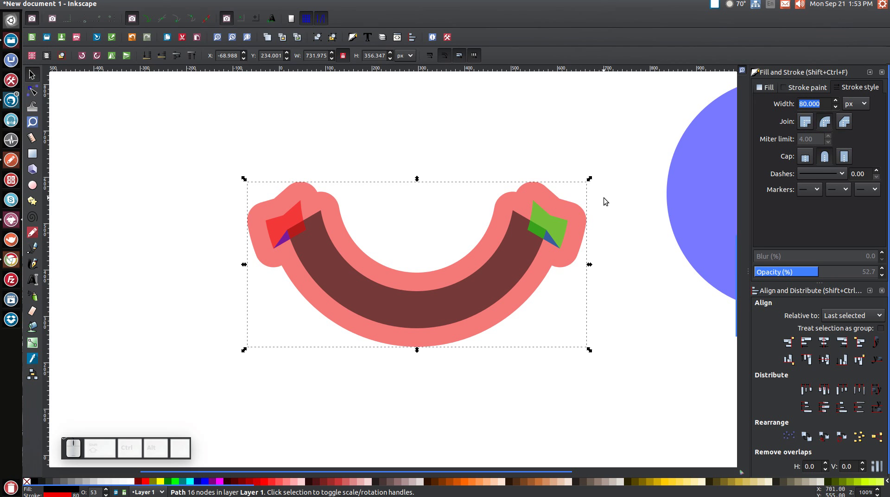
click(806, 121)
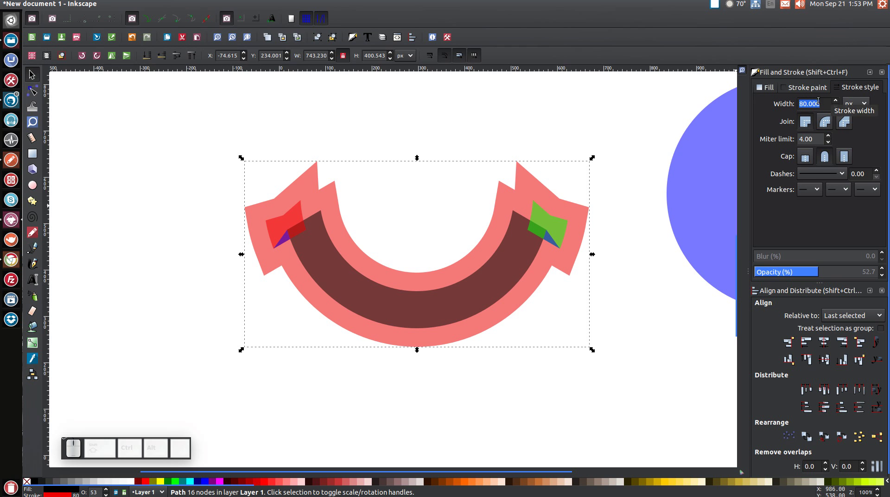
- Try a stroke width of 15 px on the ribbon silhouette
key(1)
key(5)
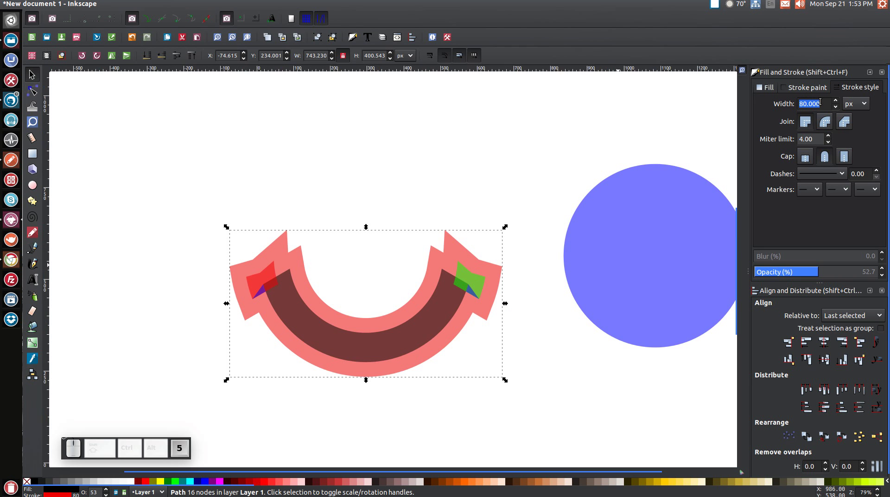
drag(827, 103, 761, 100)
text(15)
key(Return)
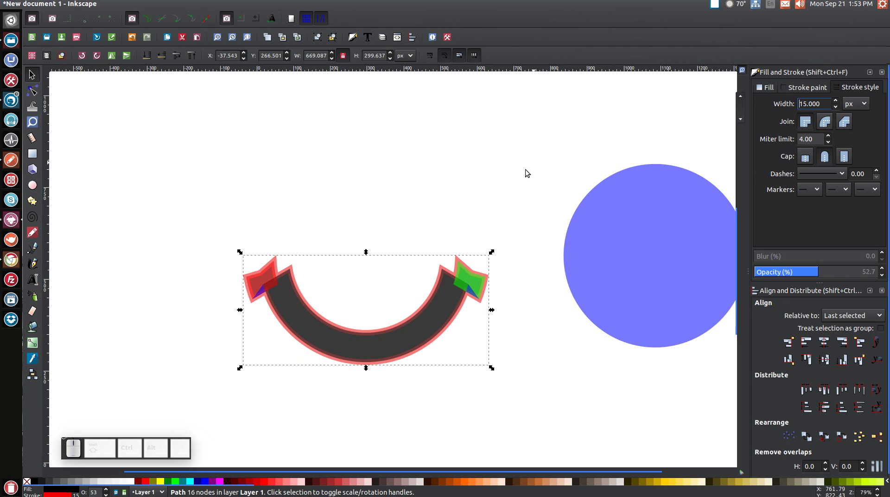
scroll(546, 165, down, 2)
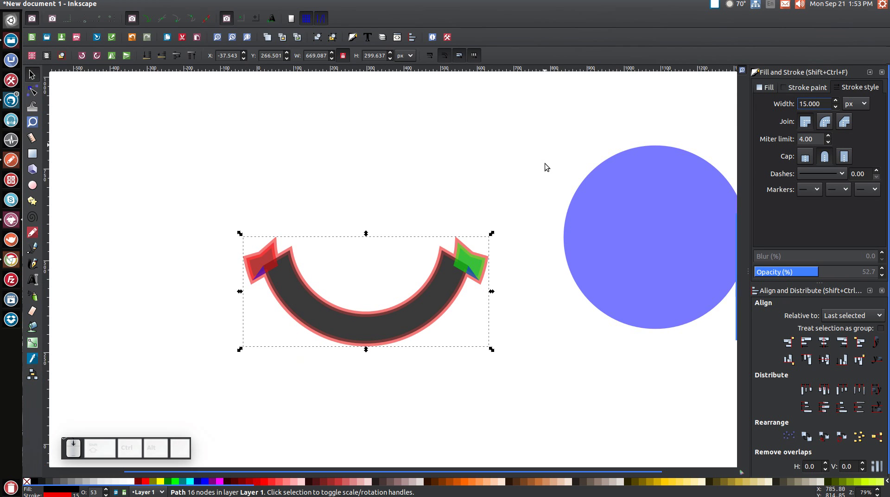
- Set the ribbon silhouette's stroke width to 20 px
triple_click(823, 102)
text(20)
key(Return)
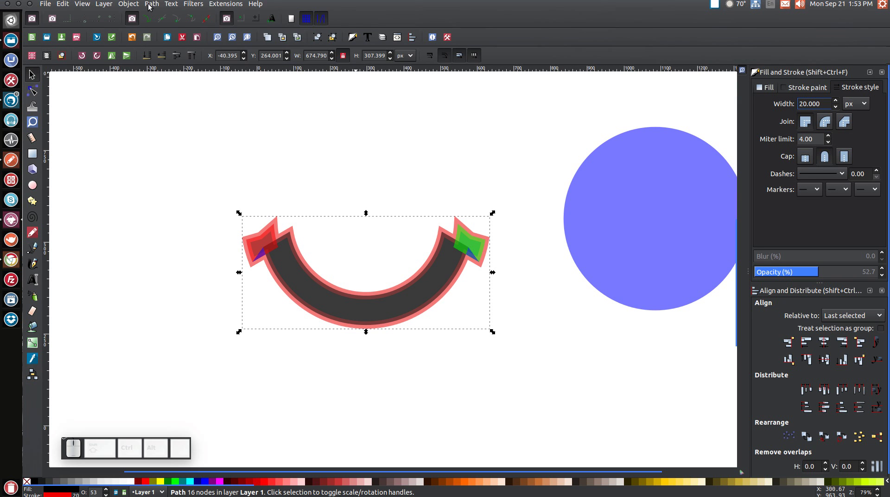
- Turn the silhouette's stroke into a path, break it apart and unite the parts into one solid backing shape
click(152, 4)
click(157, 26)
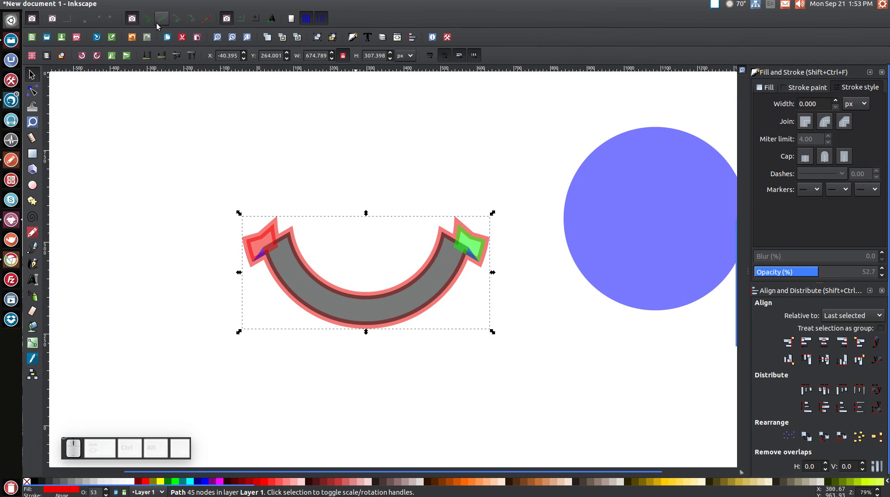
click(159, 4)
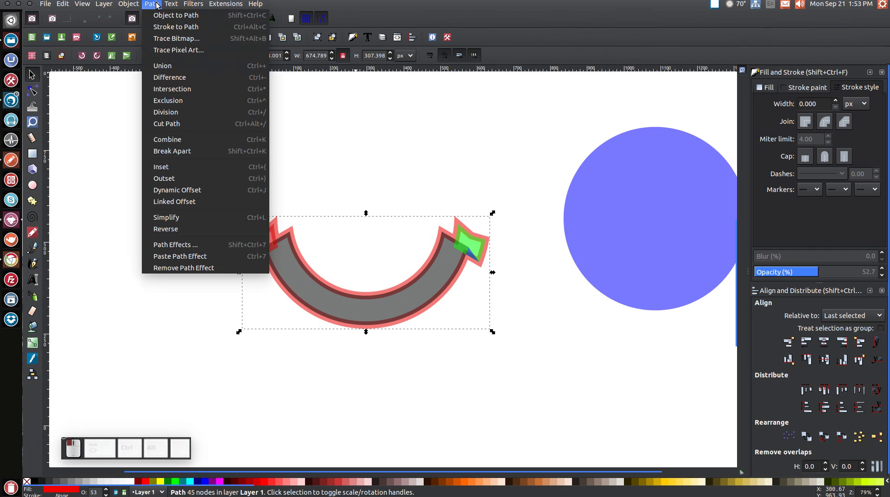
click(181, 155)
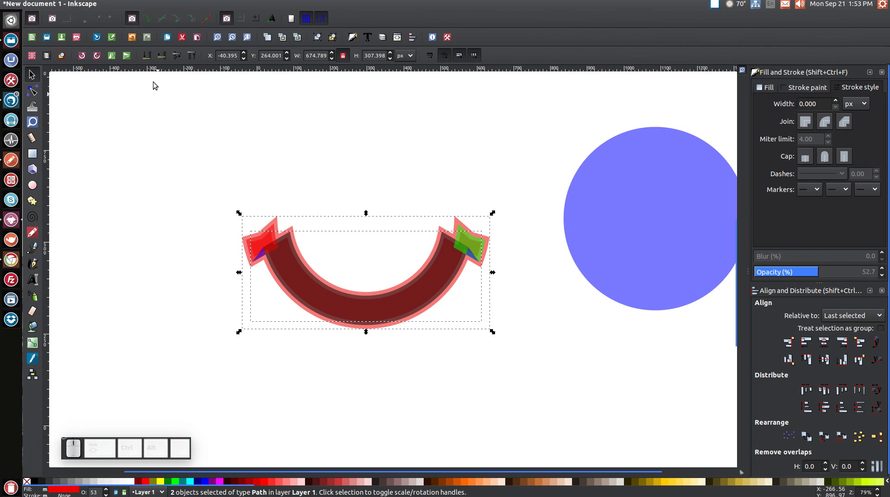
click(155, 5)
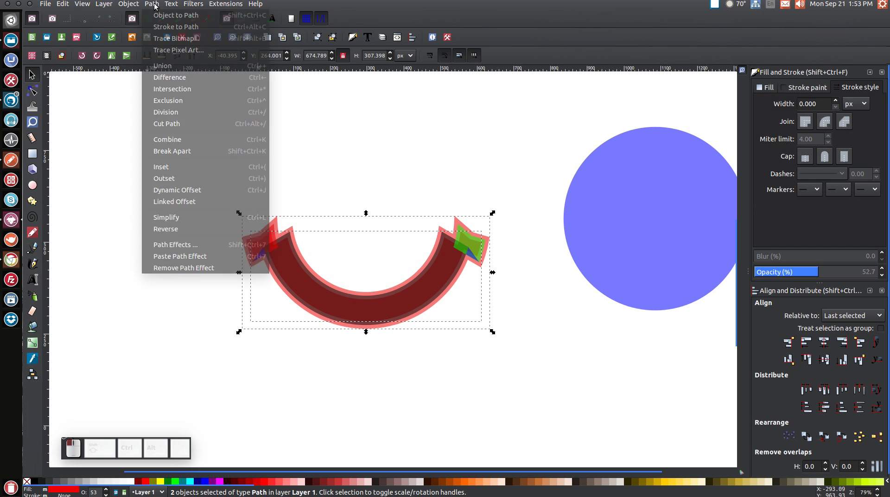
click(166, 67)
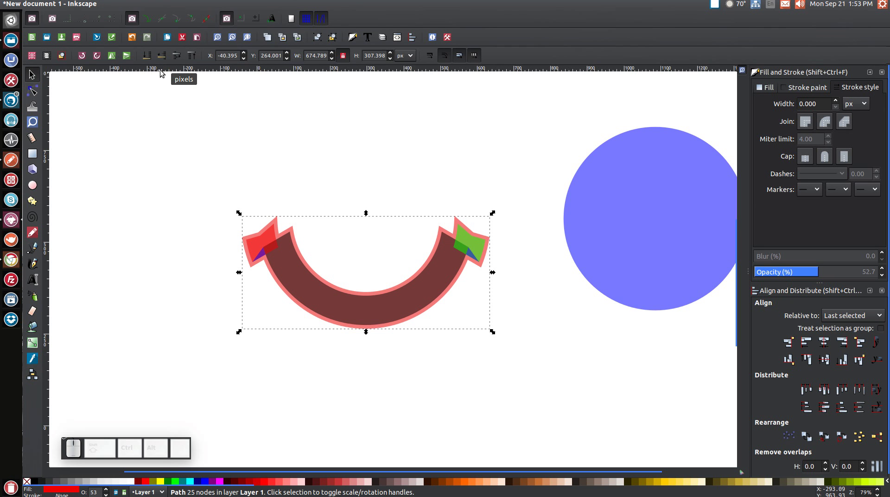
- Merge the curved banner with the red and green end pieces into one path with Union
click(290, 247)
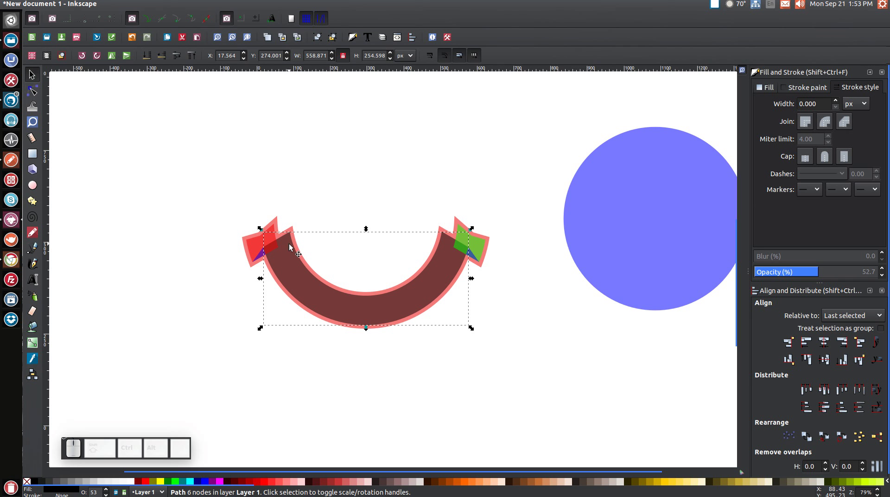
key(shift)
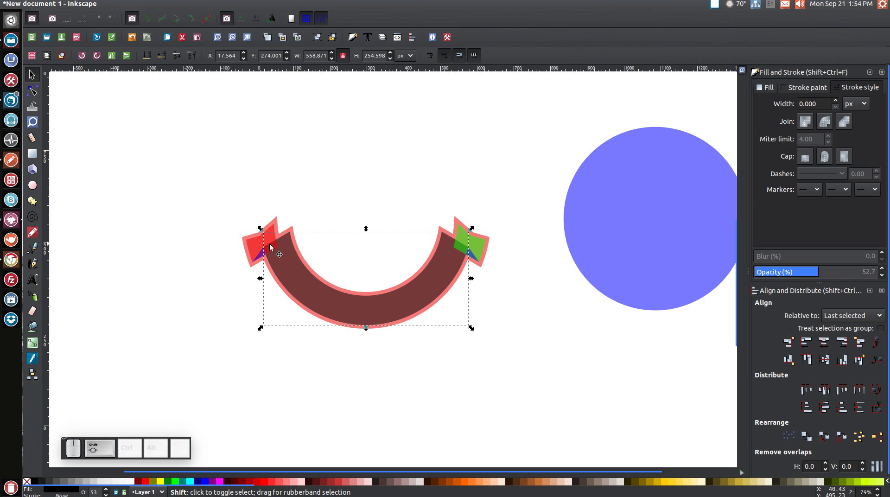
shift+click(253, 243)
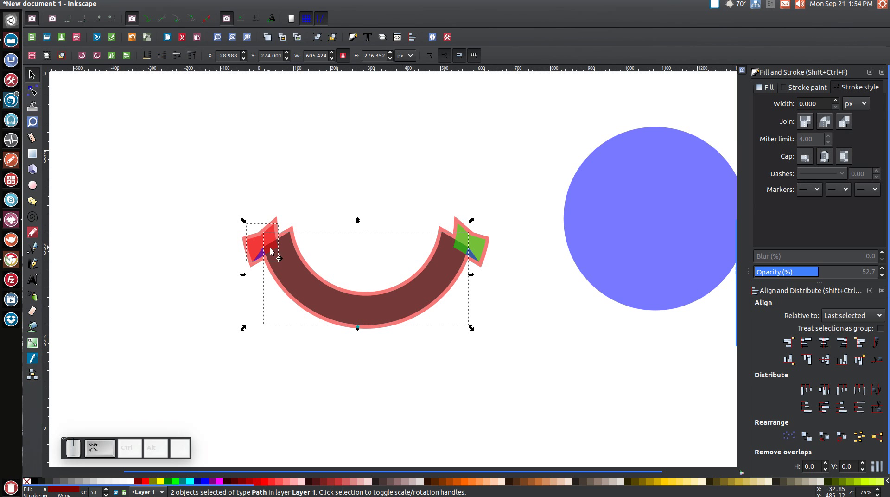
shift+click(484, 246)
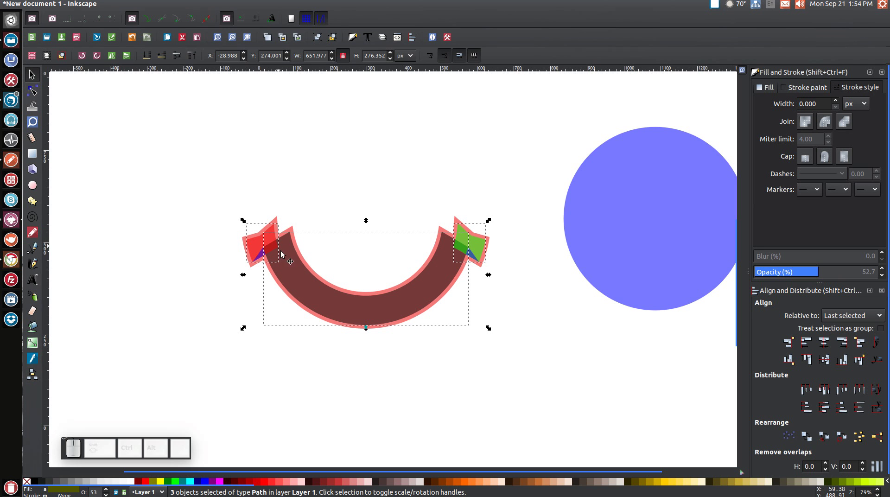
click(153, 4)
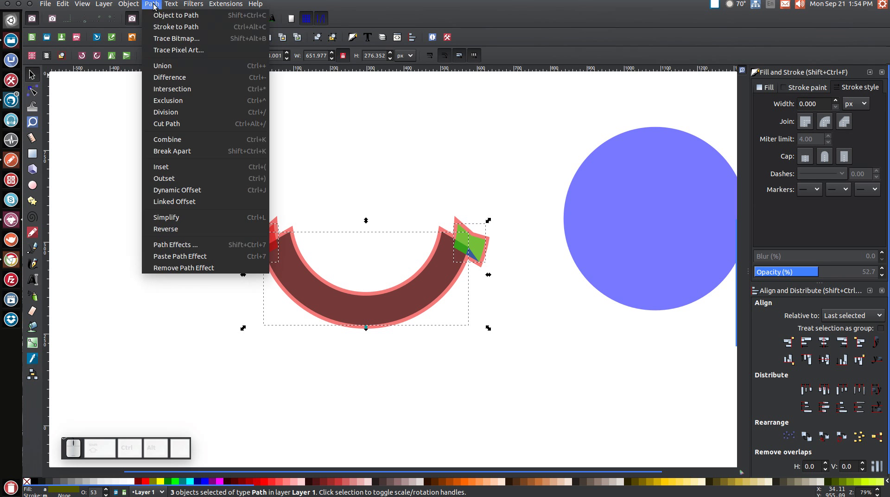
click(169, 65)
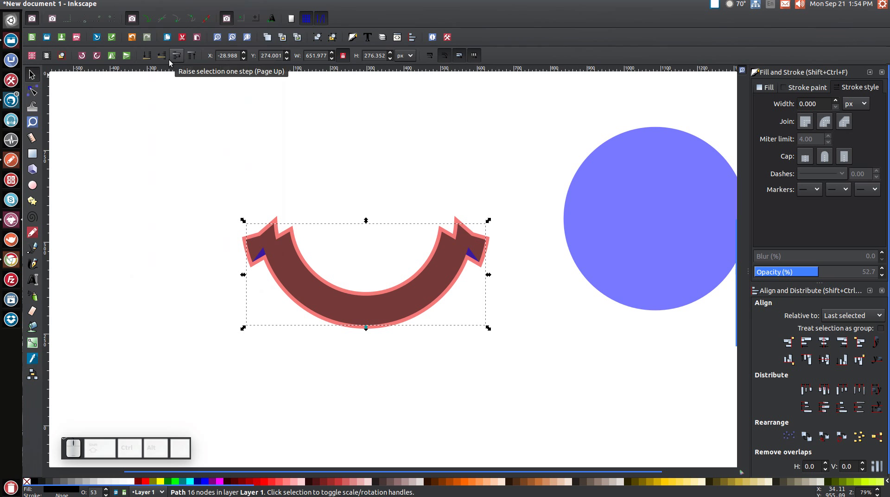
- Subtract the blue fold triangles from the merged ribbon with Difference
shift+click(472, 256)
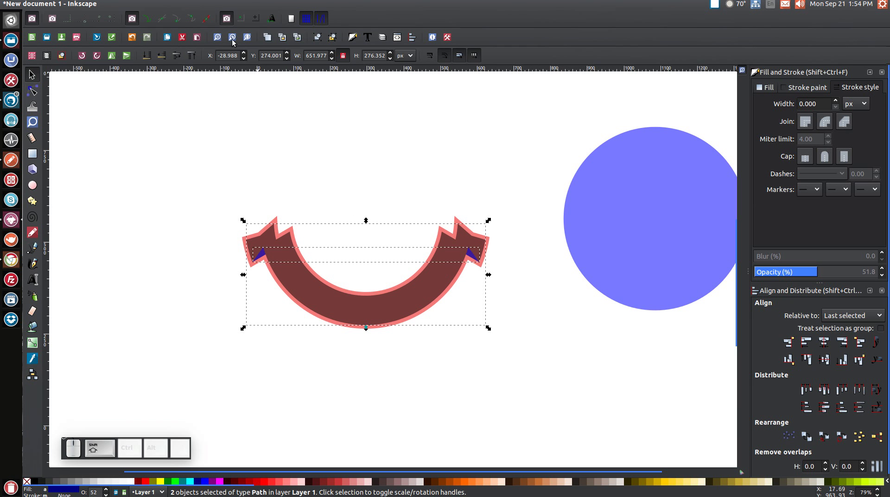
click(151, 4)
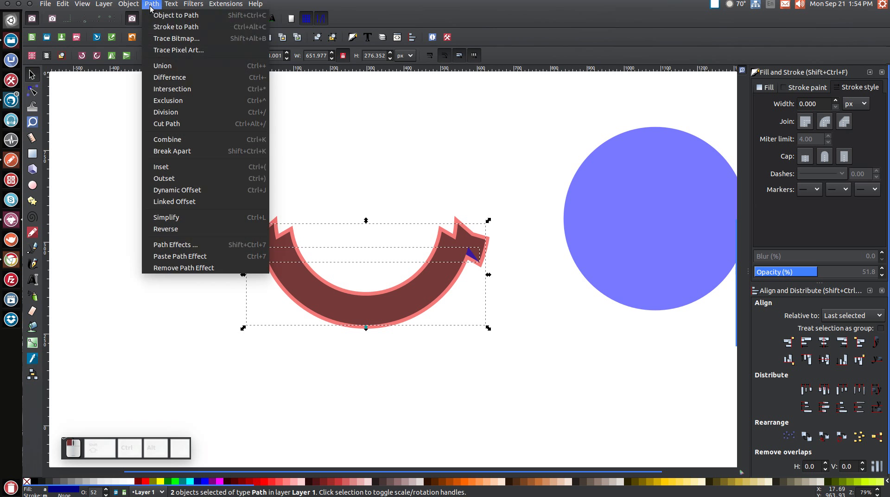
click(173, 78)
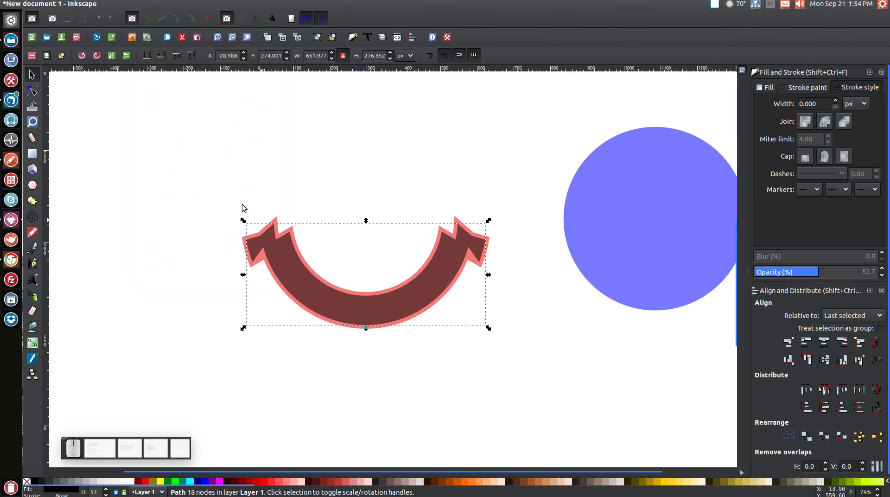
- Draw a thin closed triangle with the Bezier tool along the ribbon's left fold, from the inner notch corner to the backing shape's notch
click(32, 123)
drag(372, 188, 217, 351)
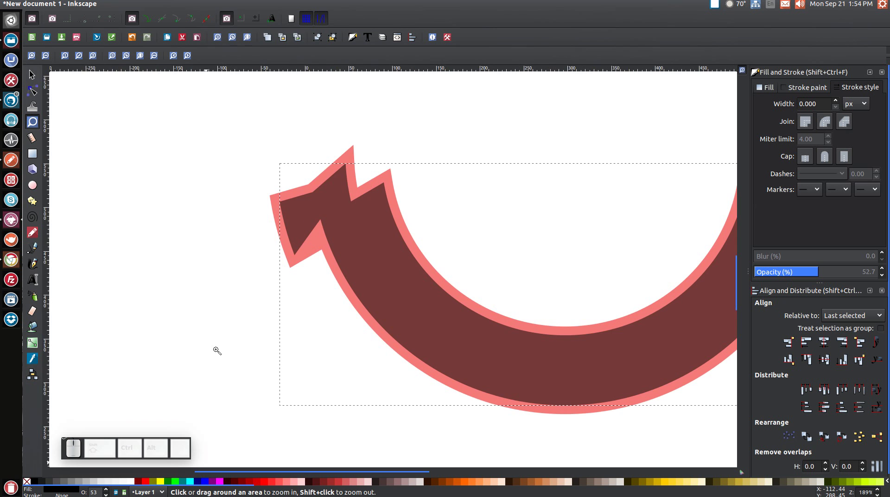
click(33, 248)
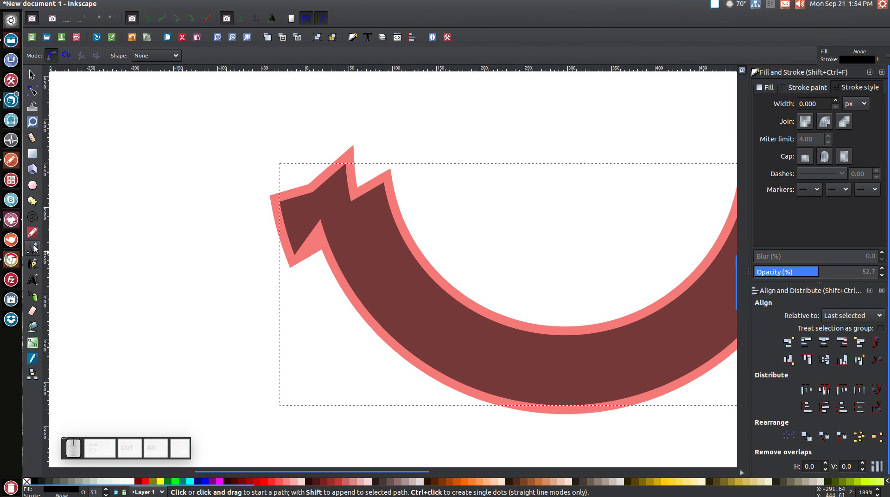
click(179, 22)
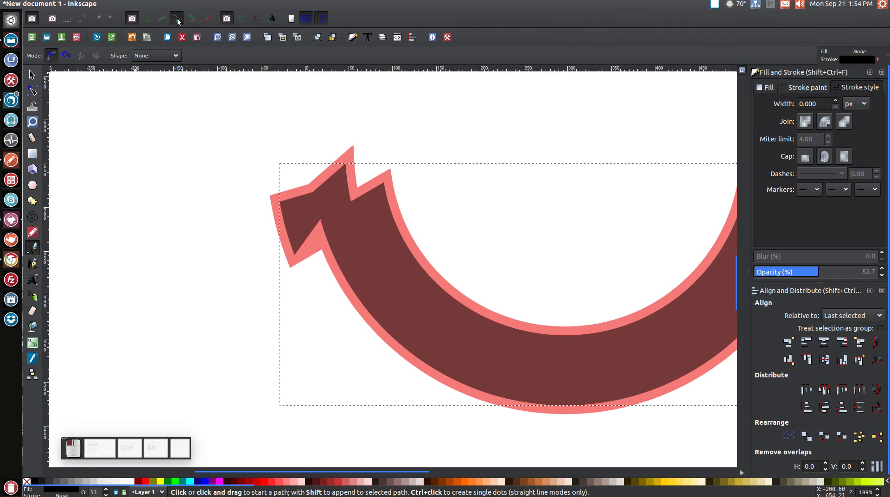
click(320, 220)
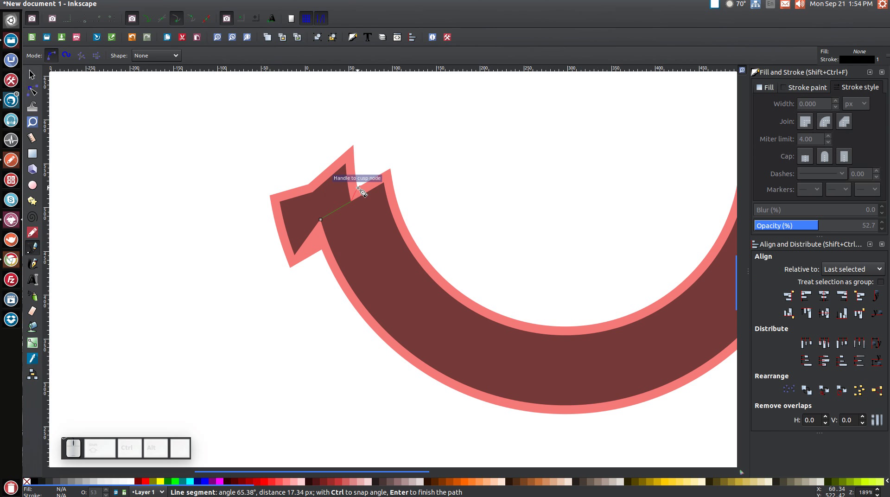
click(358, 188)
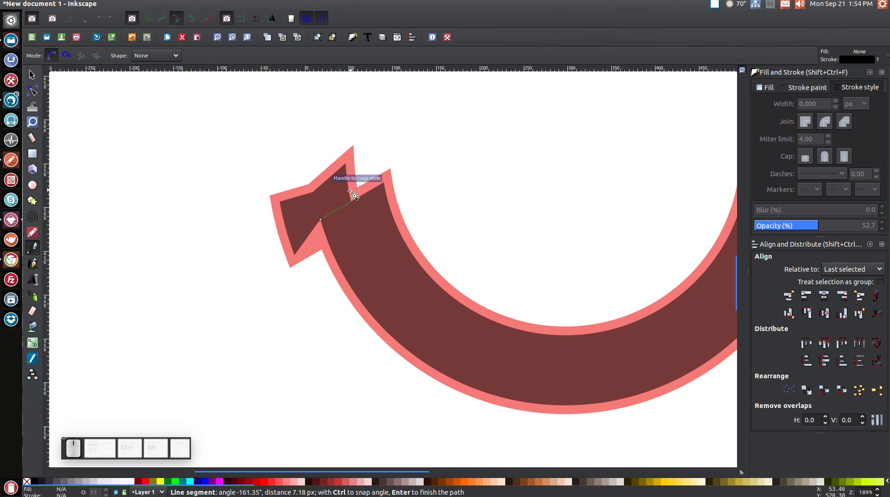
click(321, 220)
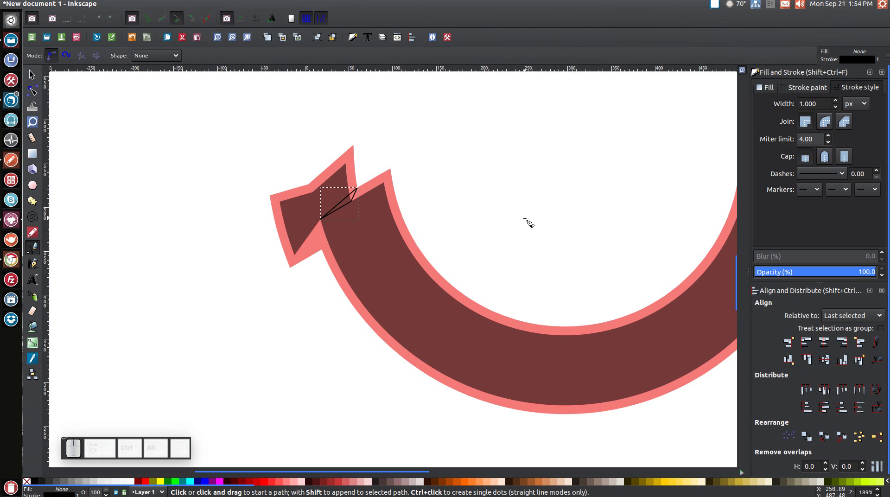
- Draw a matching thin closed triangle along the ribbon's right fold, from the inner notch corner to the backing shape's notch
drag(551, 217, 206, 223)
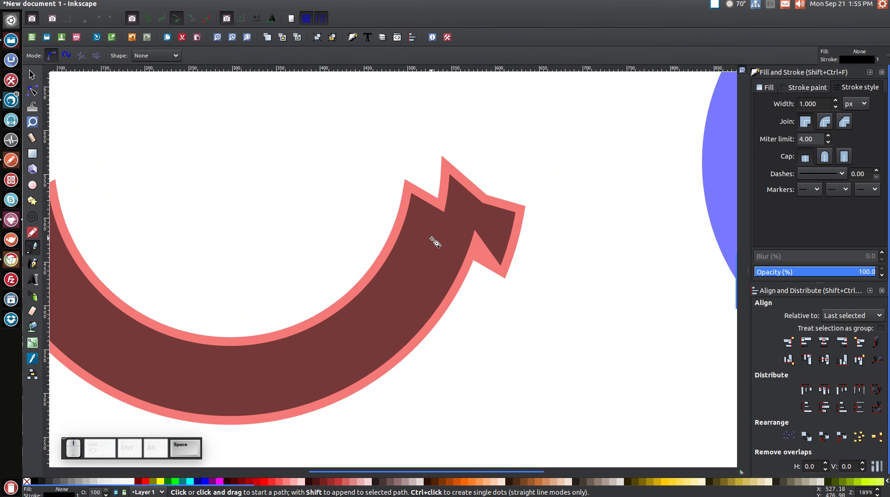
click(478, 234)
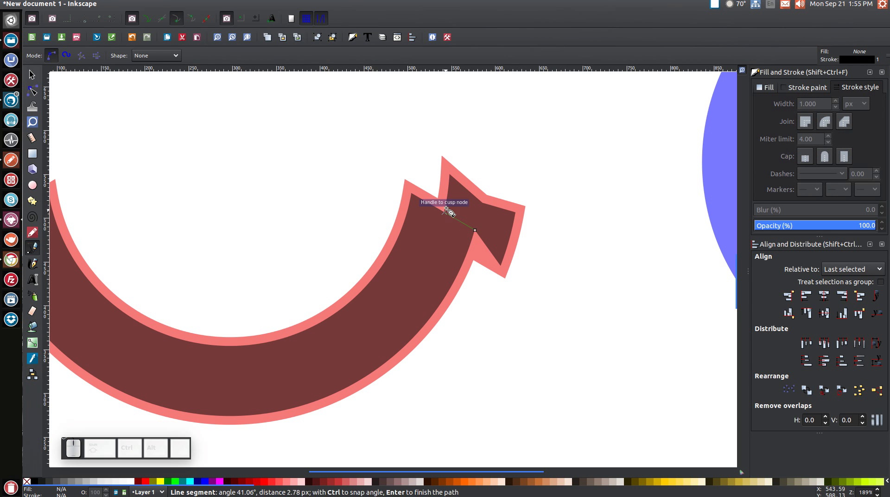
click(443, 203)
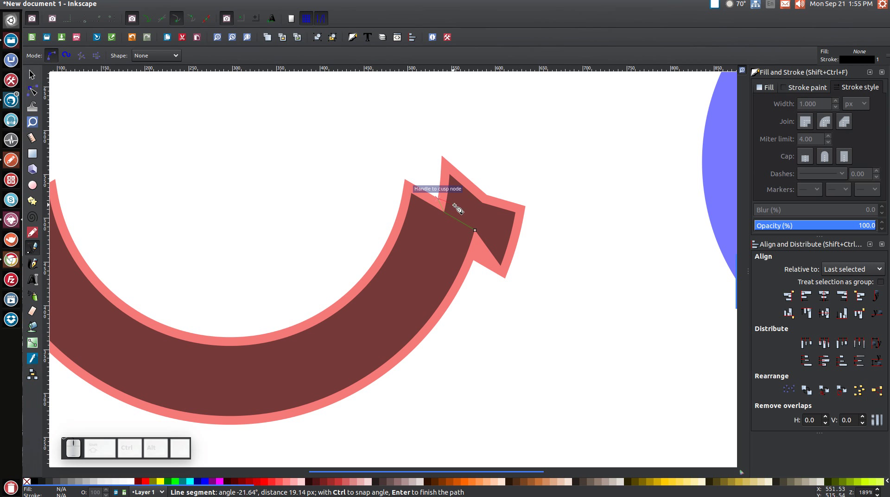
click(477, 233)
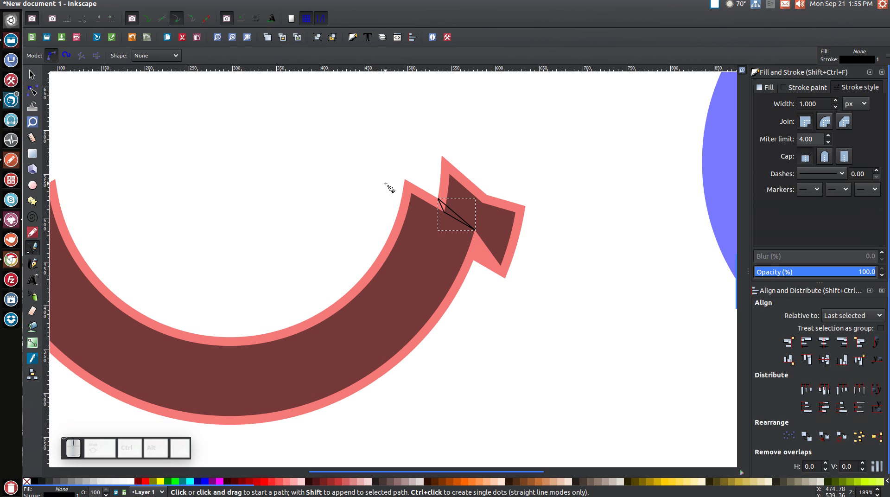
key(1)
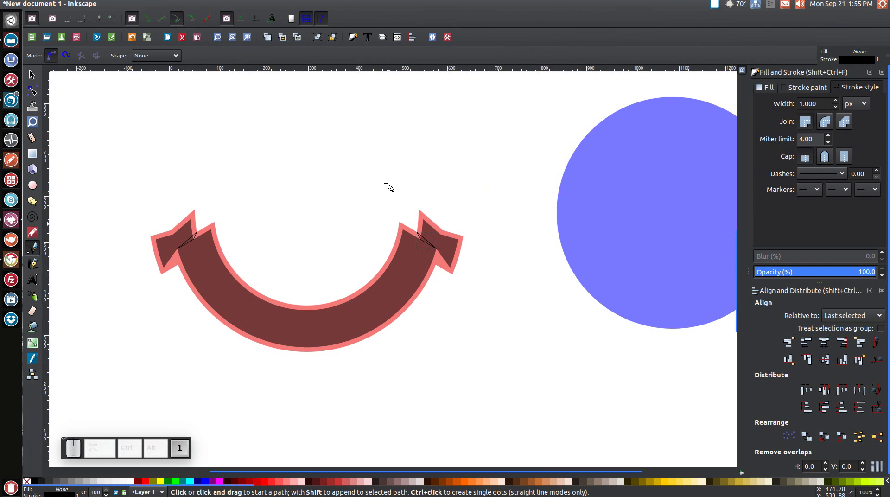
- Unite the two thin fold triangles with Union and subtract them from the dark ribbon with Difference
click(33, 74)
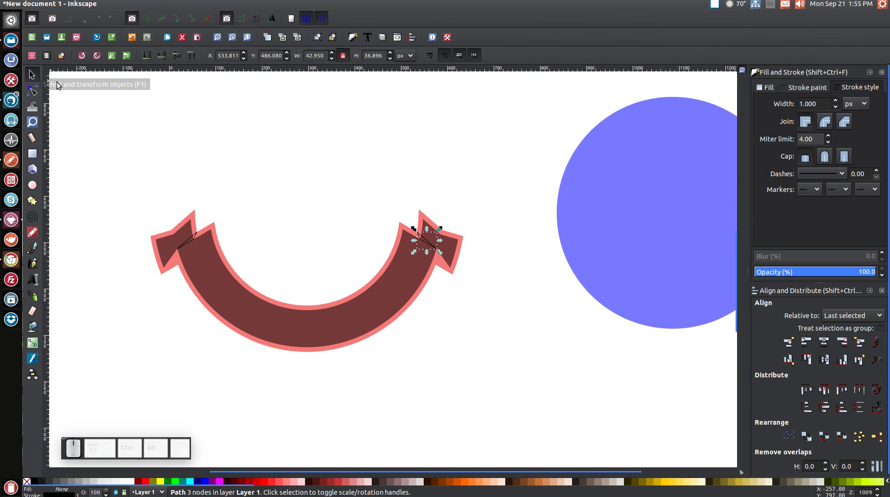
shift+click(190, 242)
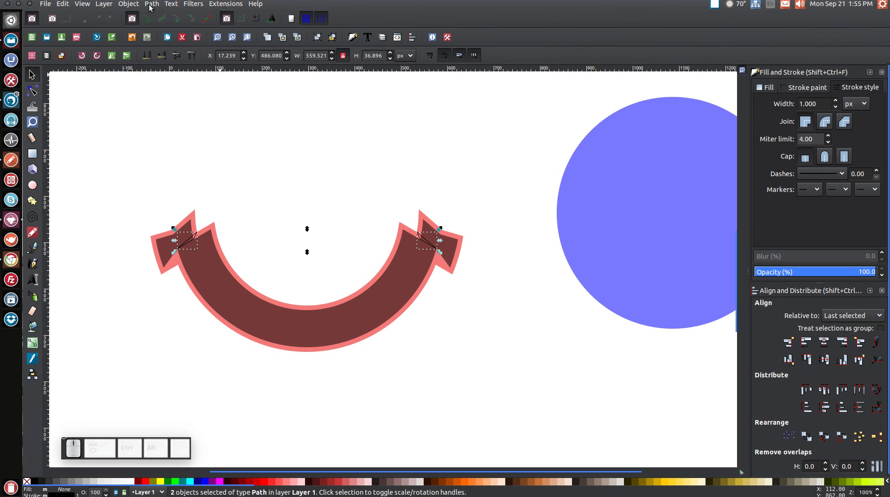
click(152, 4)
click(175, 64)
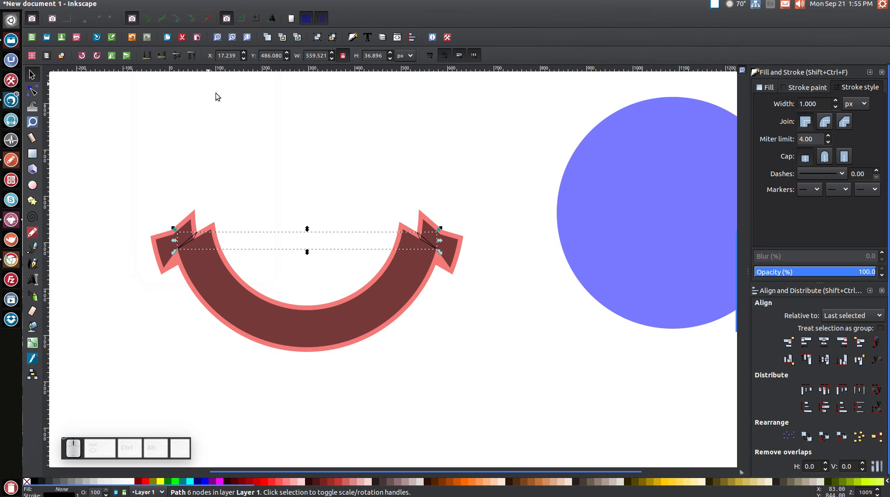
shift+click(219, 287)
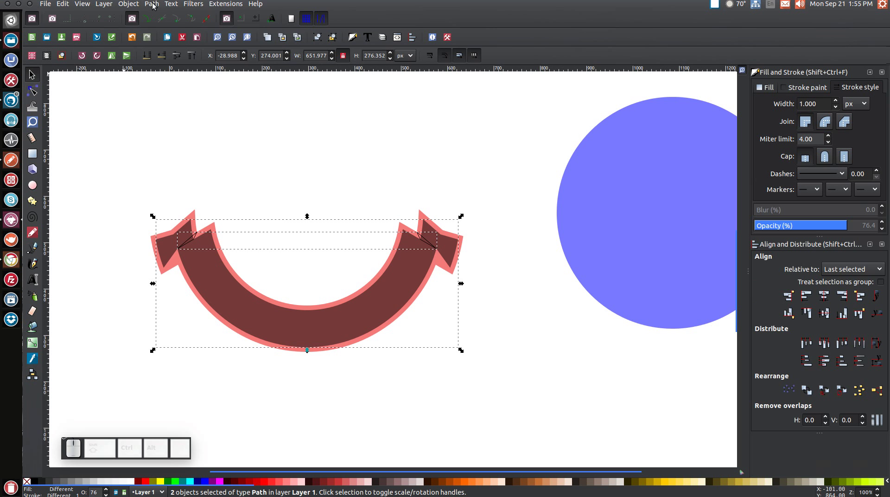
click(152, 4)
click(179, 81)
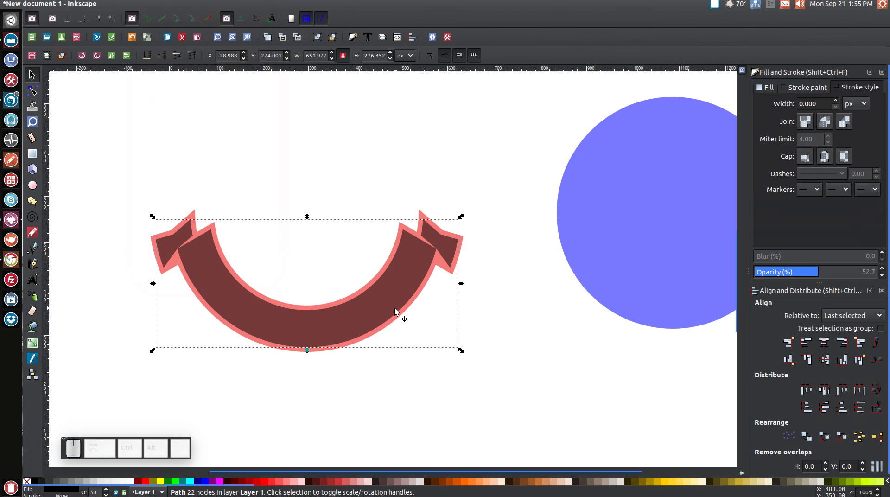
- Set the ribbon's backing shape to 100% opacity and fill it with dark blue #214478
click(194, 214)
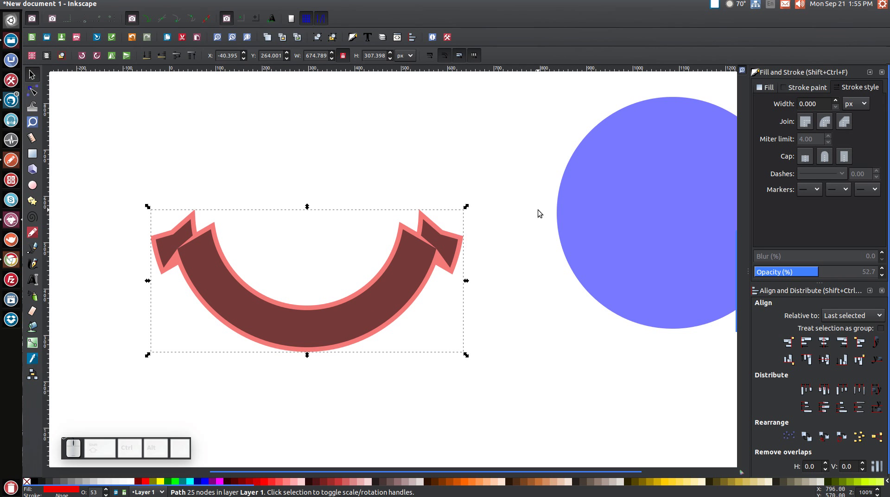
drag(820, 274, 877, 273)
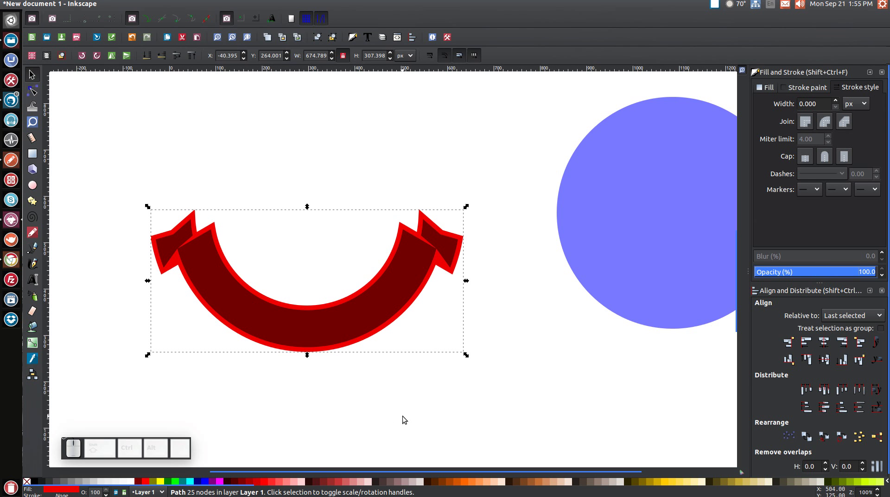
drag(303, 486, 622, 489)
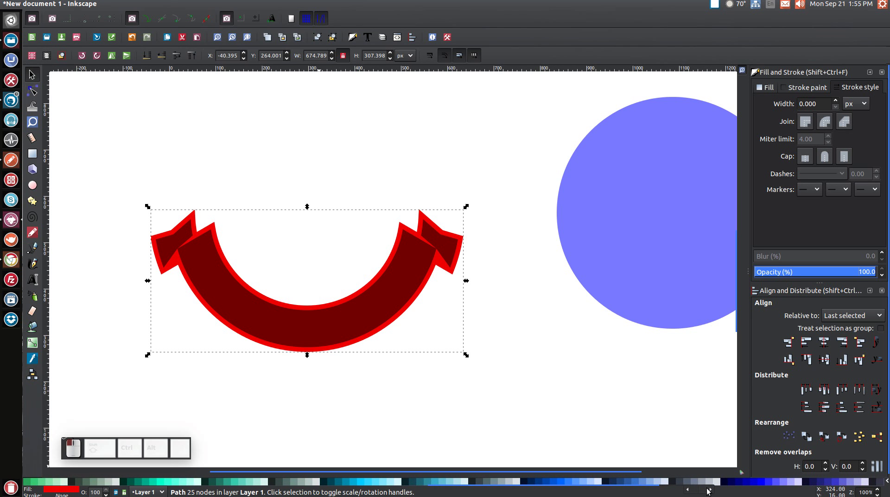
click(621, 483)
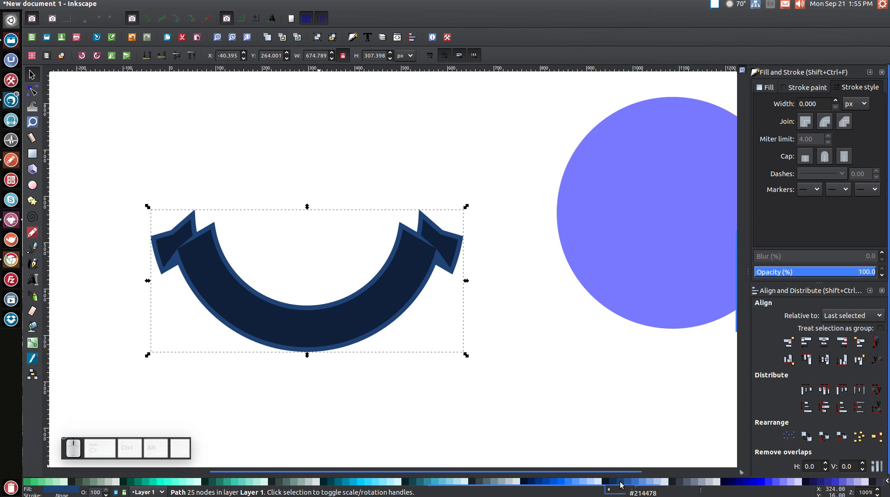
- Set the front ribbon shape to 100% opacity and fill it with a muted red
click(401, 266)
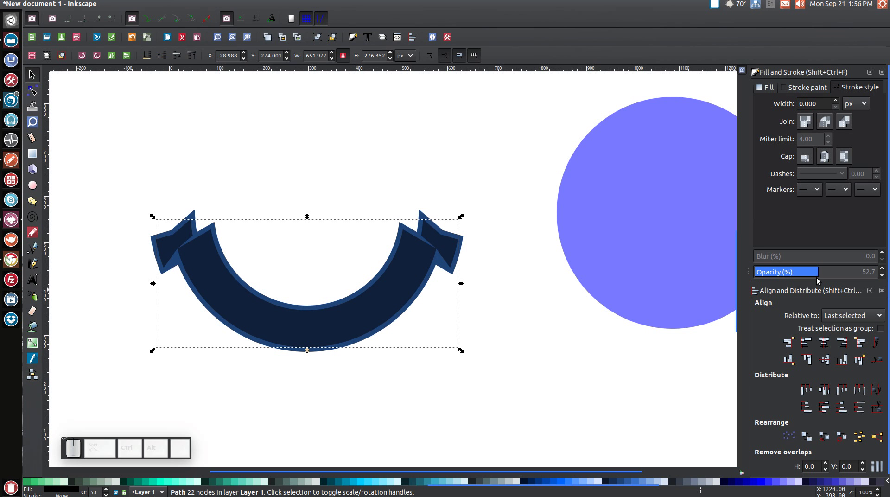
drag(821, 273, 877, 273)
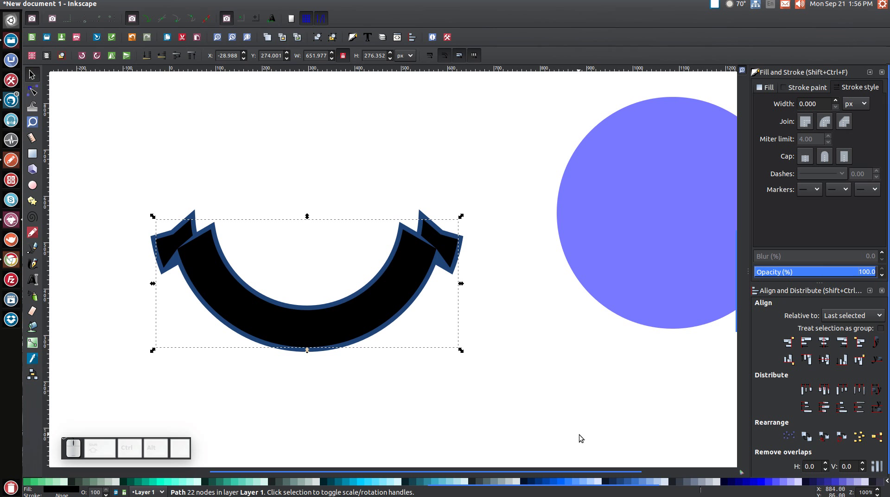
drag(609, 492, 156, 489)
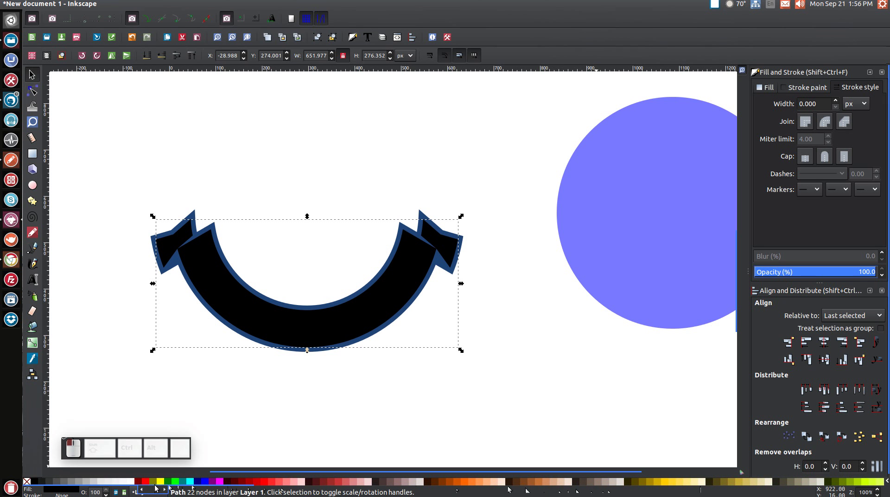
click(338, 483)
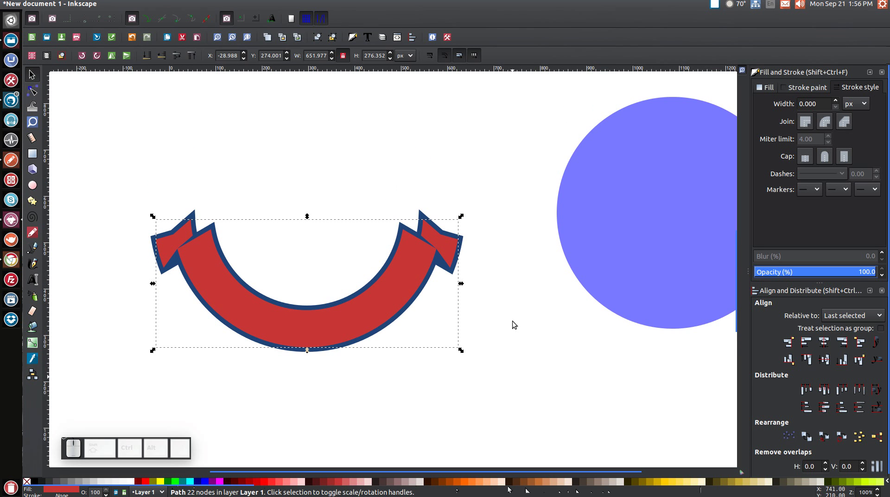
- Raise the large blue circle to the top of the stack and fill it with Lime (#00FF00)
click(671, 219)
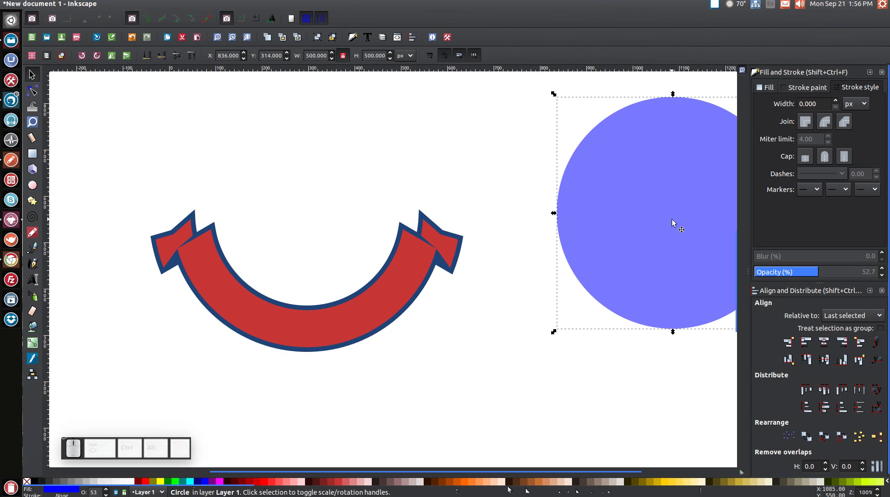
click(191, 55)
click(176, 481)
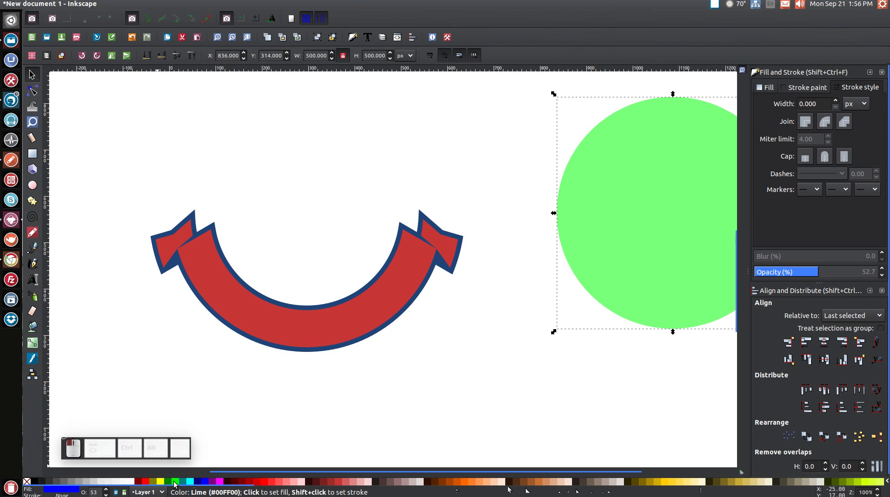
- Centre the green circle horizontally on the red ribbon, using the last selected object as reference, and deselect both
key(shift)
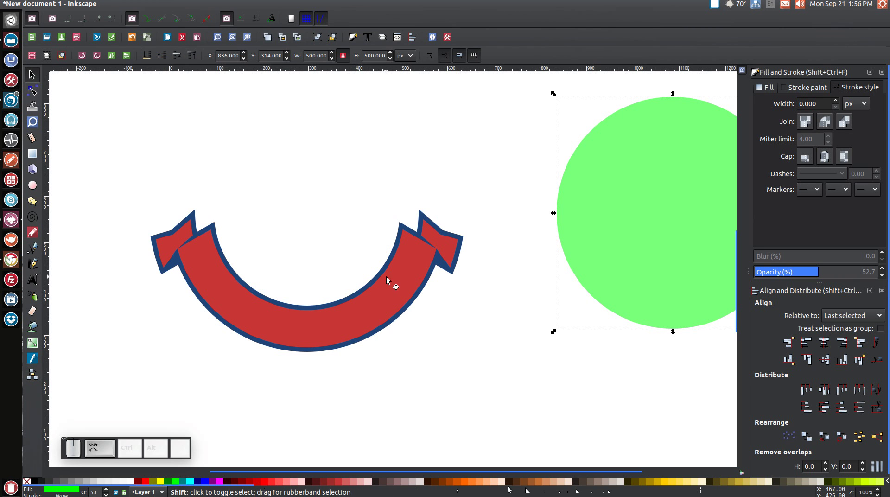
shift+click(213, 271)
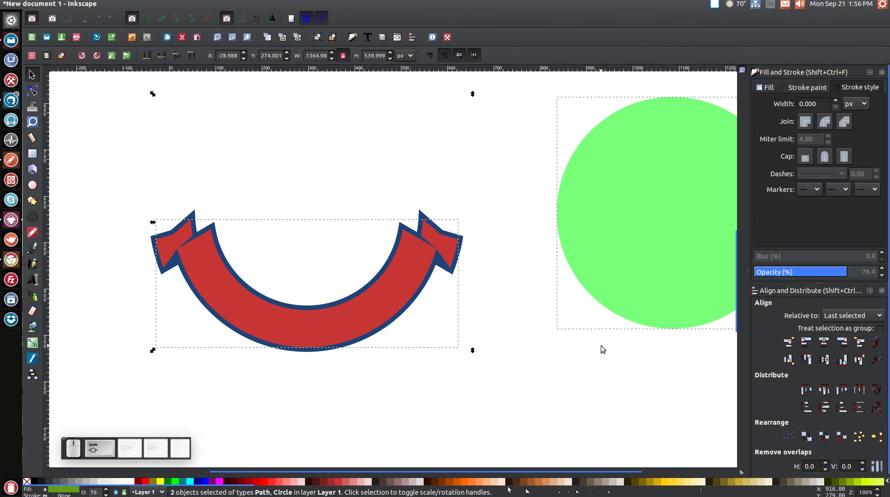
click(828, 346)
click(622, 164)
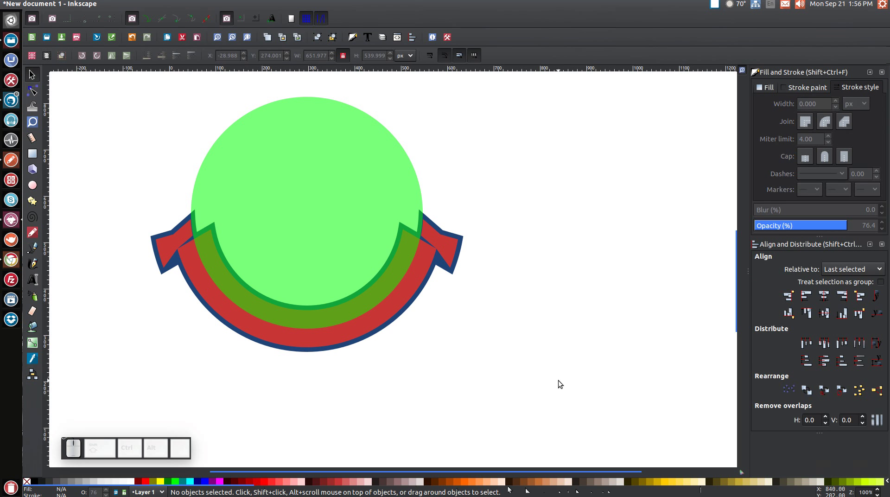
- Enlarge the green circle proportionally about its centre to 562 px and flip it horizontally
click(264, 191)
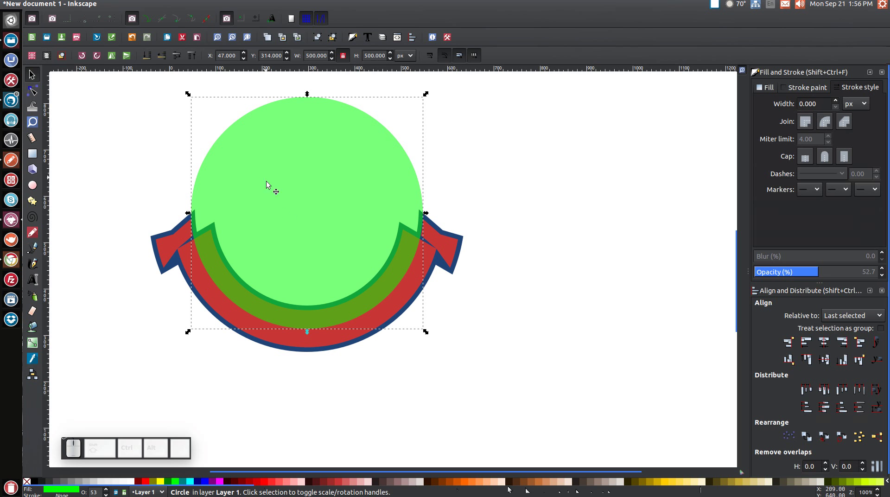
key(ctrl+shift)
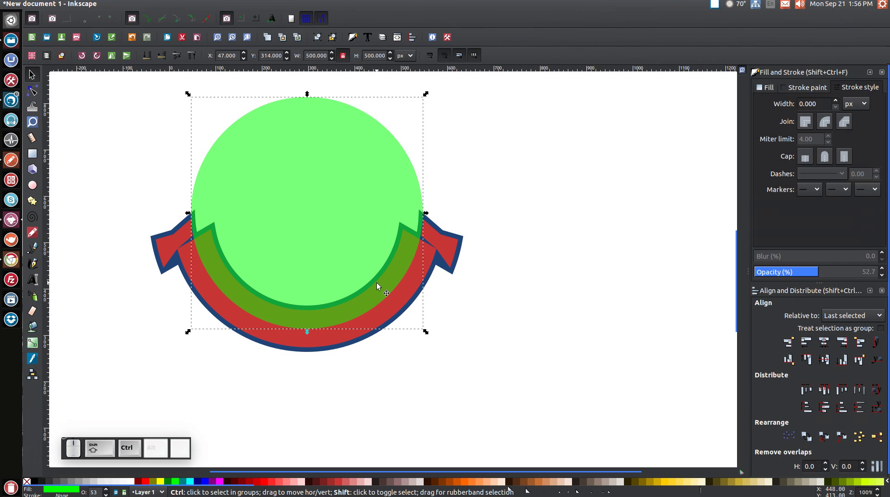
drag(426, 332, 438, 348)
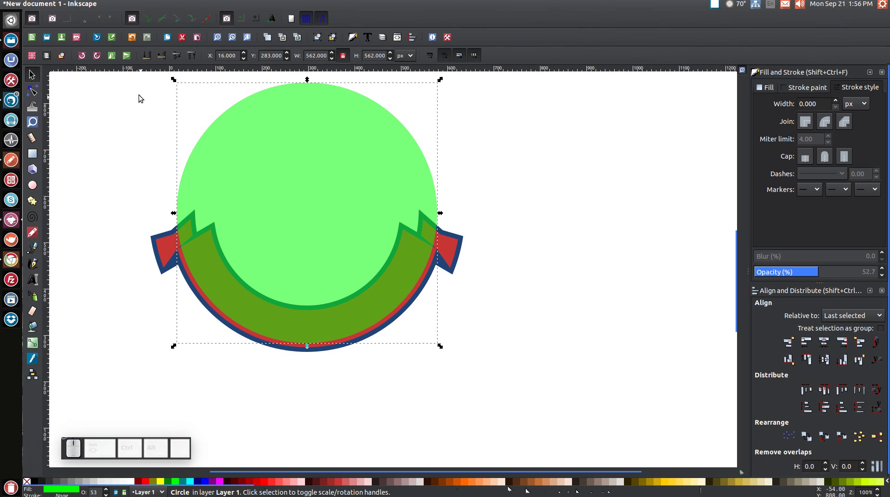
click(110, 60)
- Add the text "AWARD LOGO" below the ribbon and make it bold
scroll(328, 209, down, 4)
scroll(329, 217, up, 4)
scroll(302, 200, down, 4)
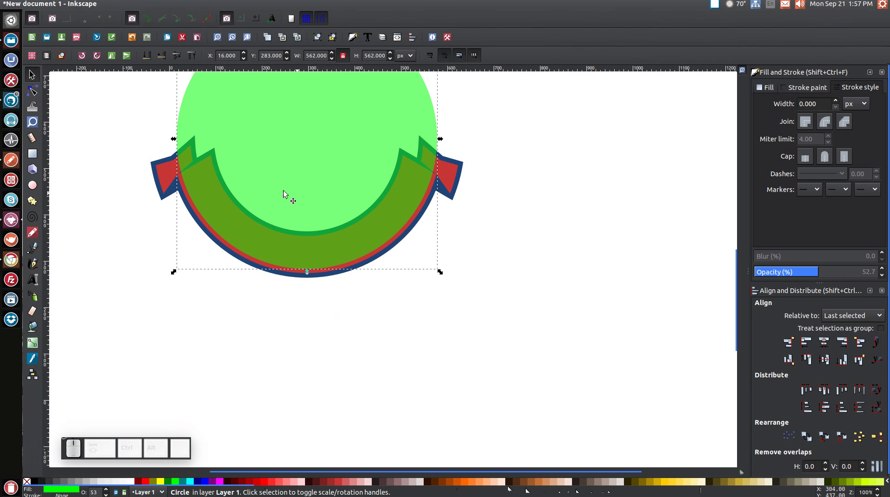
click(33, 281)
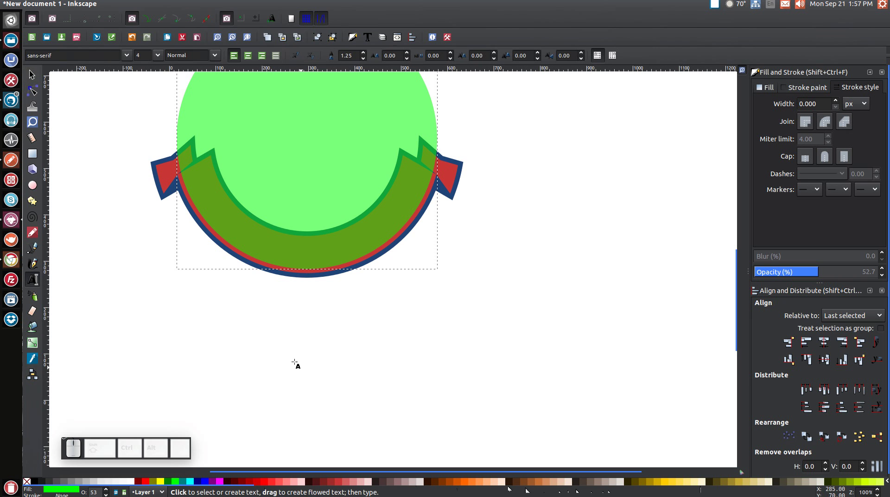
click(273, 361)
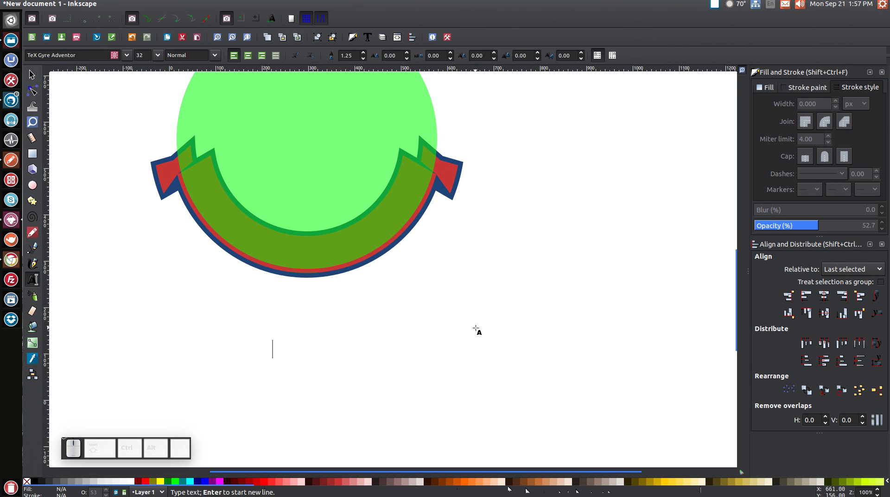
text(AWAR)
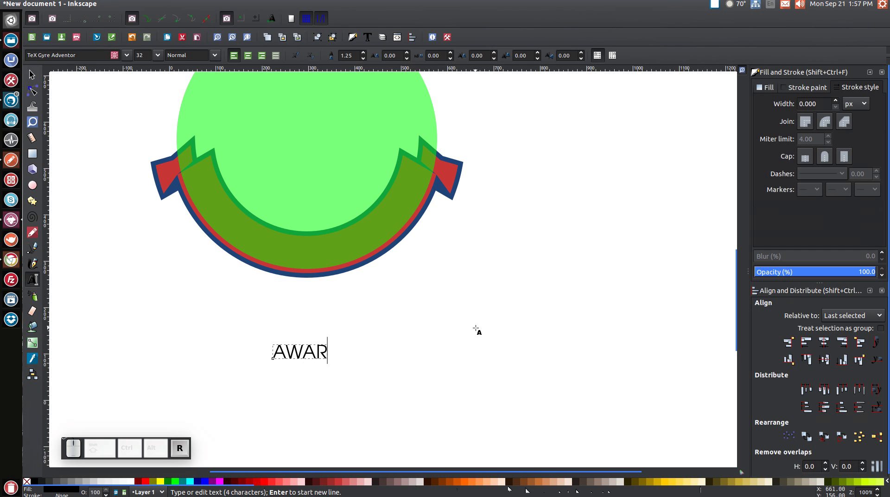
text(D LOGO)
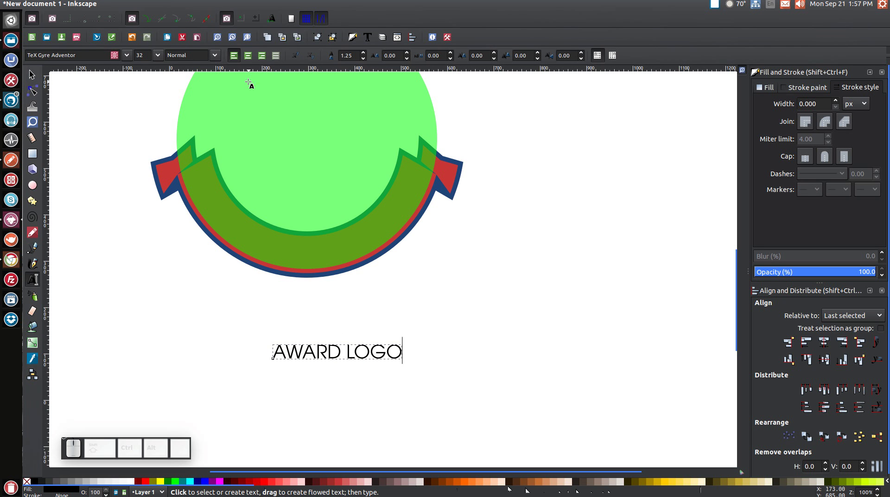
click(215, 55)
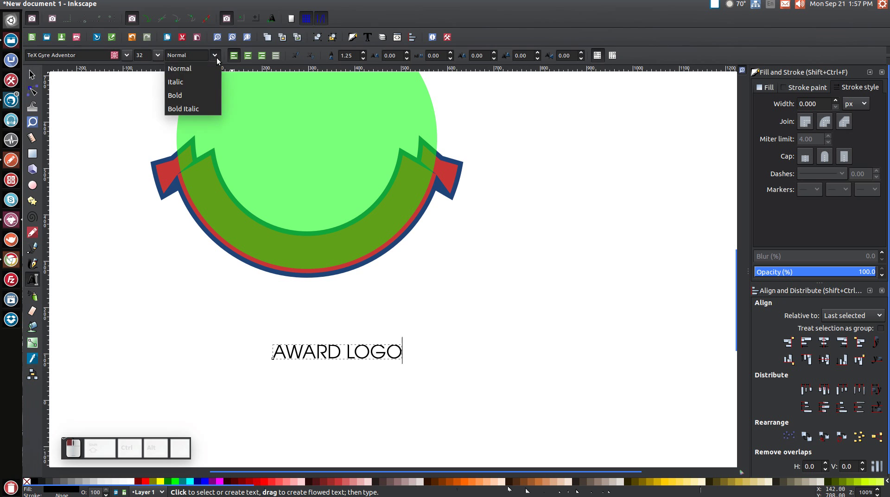
click(187, 95)
- Put the "AWARD LOGO" text on the green circle's path and deselect both
scroll(499, 282, up, 3)
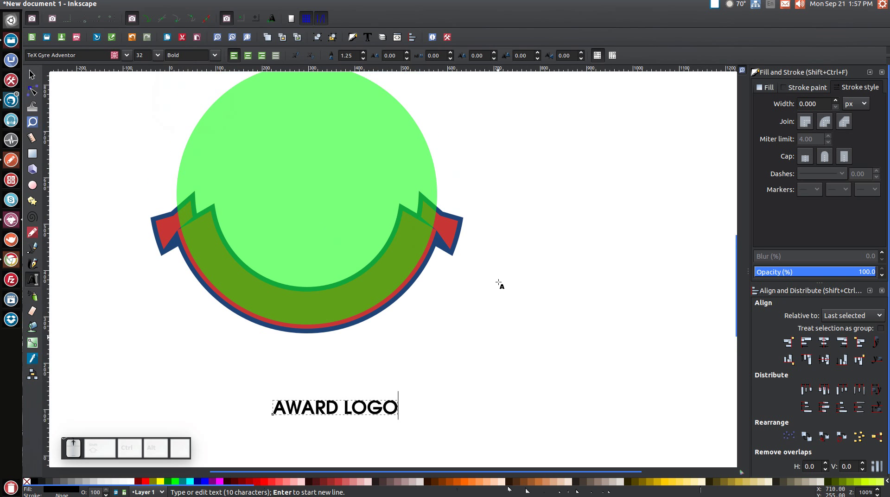
scroll(499, 283, down, 1)
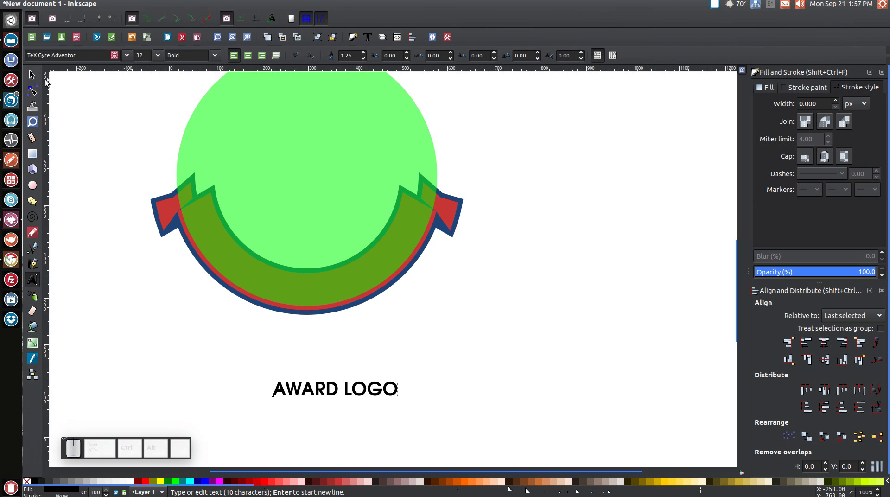
click(33, 74)
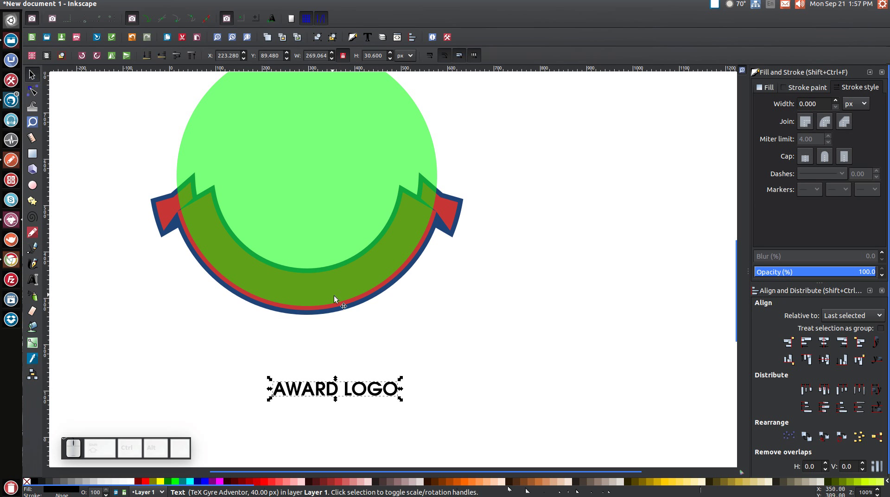
shift+click(320, 182)
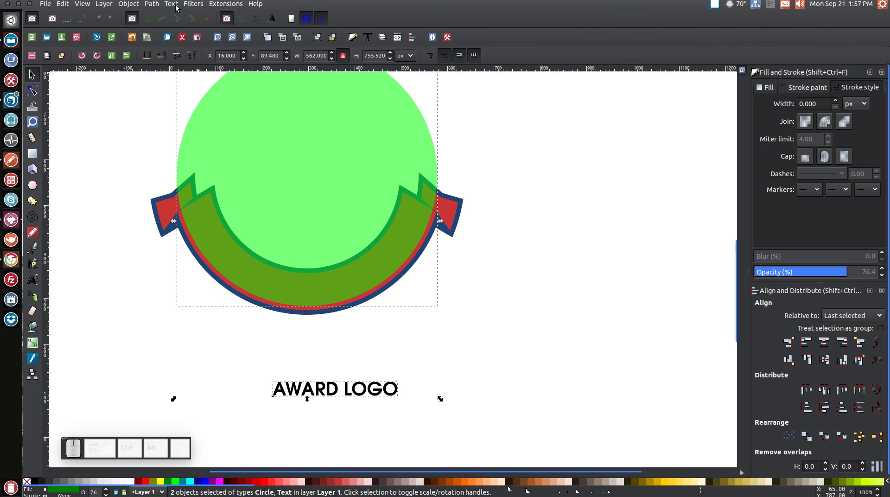
click(176, 5)
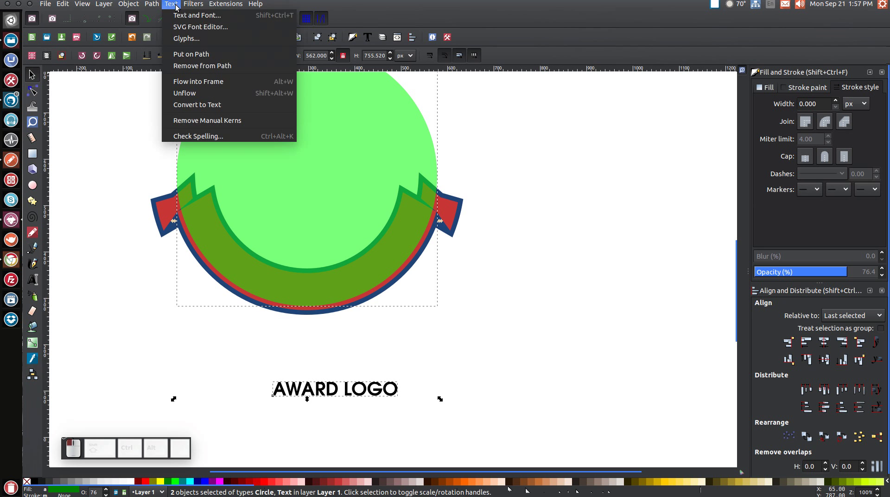
click(191, 53)
scroll(449, 255, up, 4)
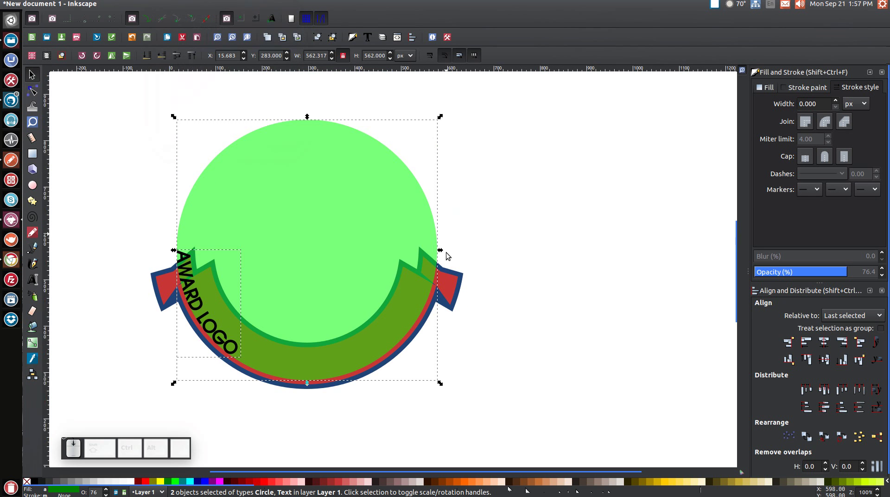
click(597, 182)
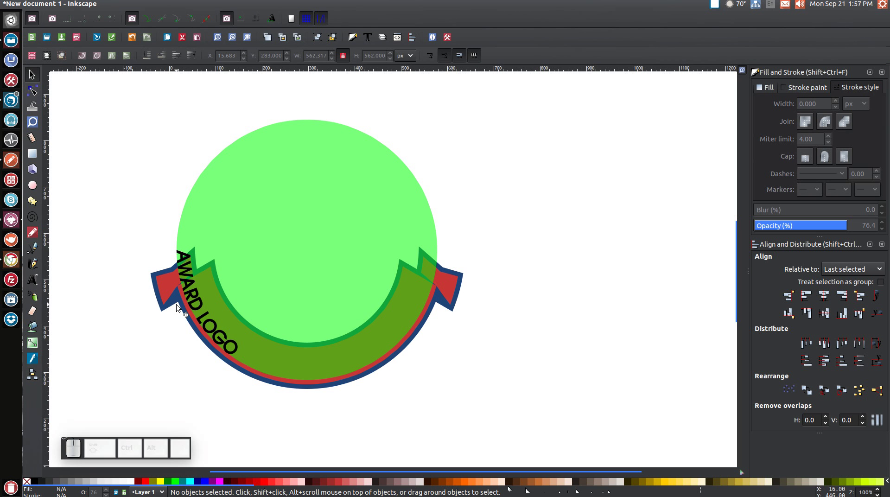
- Rotate the green circle counter-clockwise so the text sits at the lowest part of the ribbon
click(297, 171)
click(332, 198)
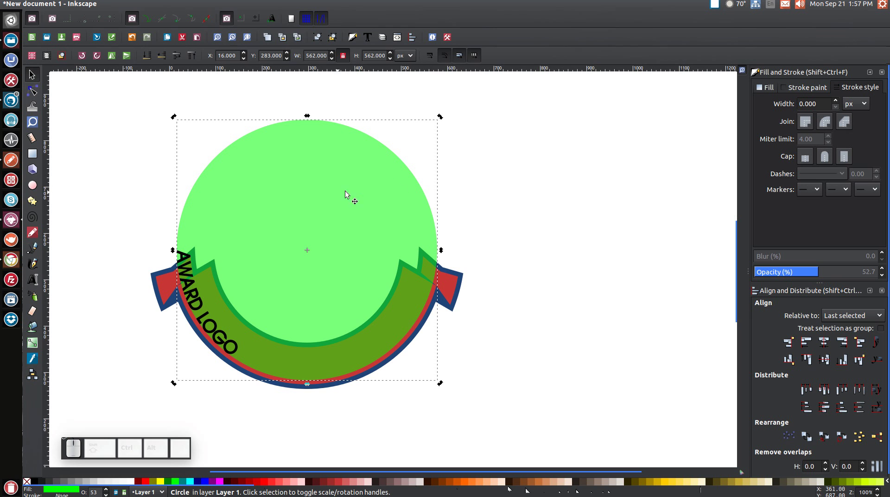
drag(440, 382, 482, 199)
- Set the curved text's letter spacing to 5.66 px and its font size to 48
scroll(384, 406, down, 1)
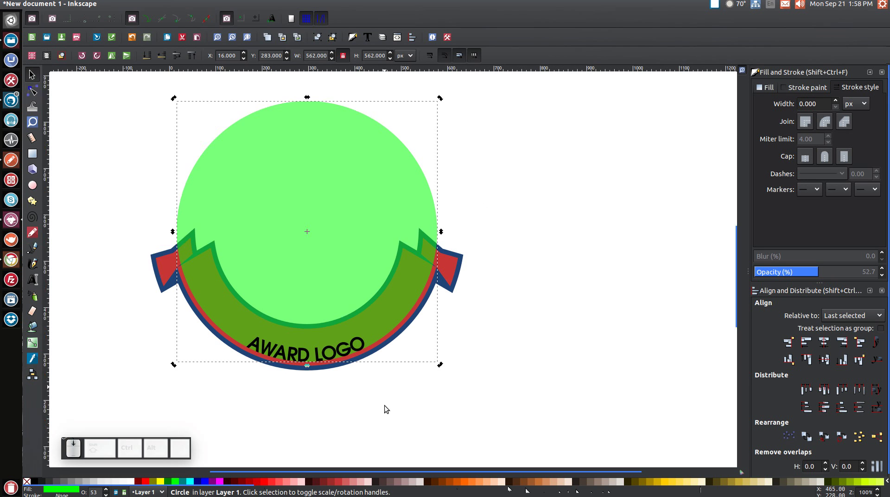
click(338, 351)
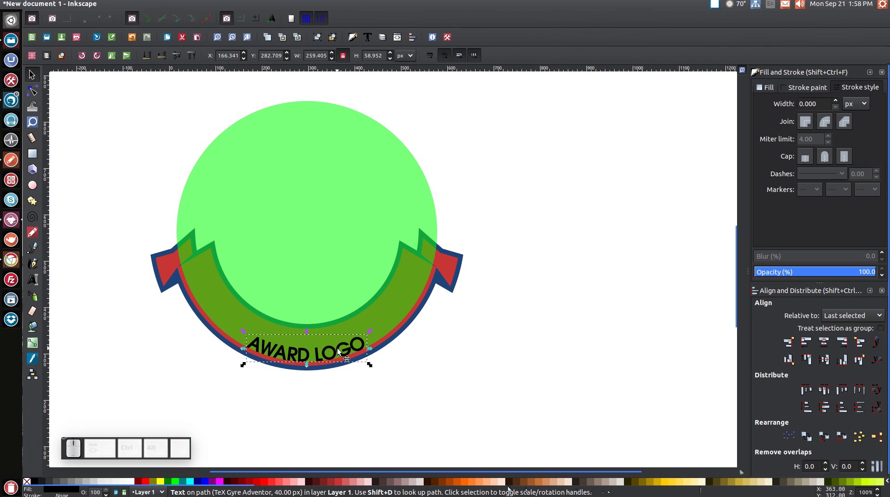
click(36, 280)
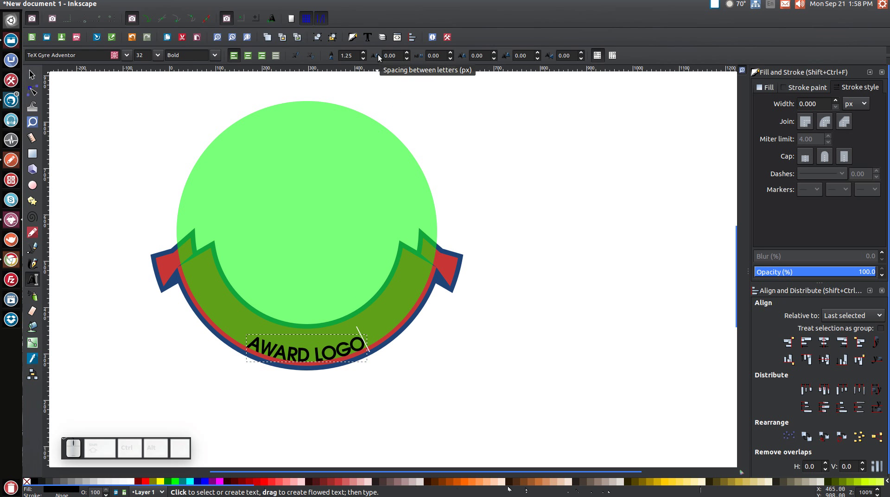
double_click(408, 53)
drag(408, 54, 407, 53)
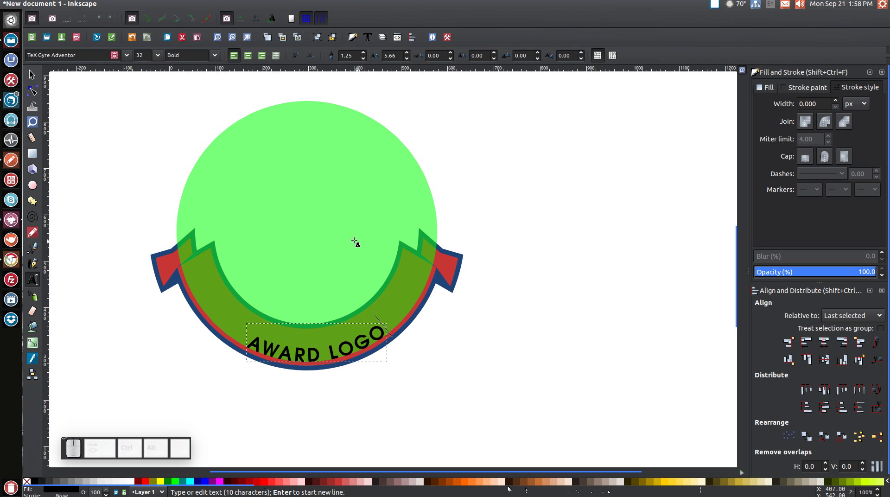
click(155, 57)
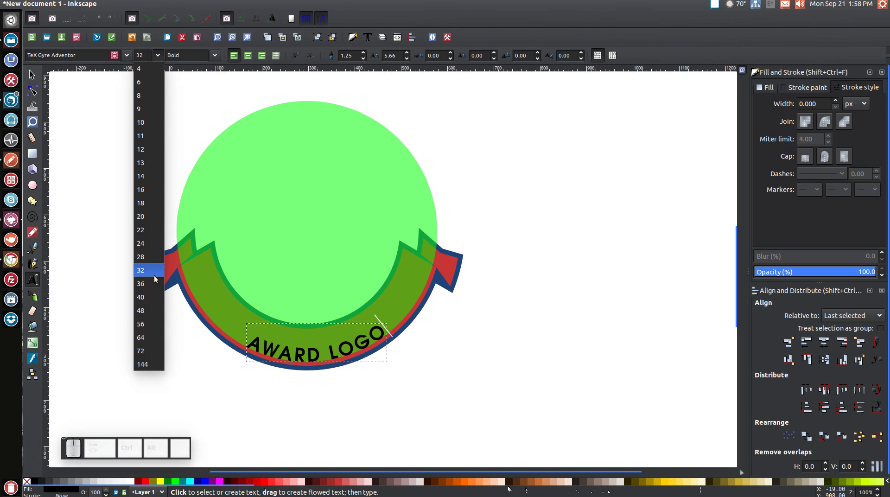
click(144, 311)
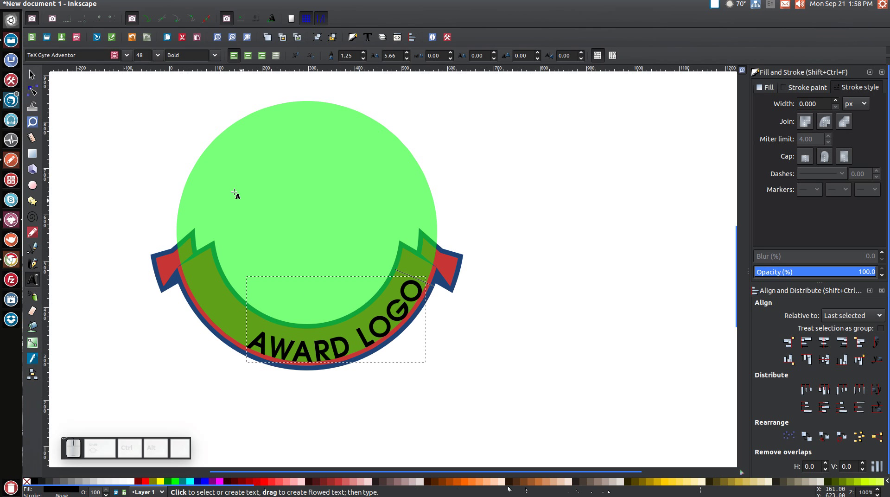
- Rotate the green circle by about -18.56° to centre the enlarged text on the ribbon
click(32, 74)
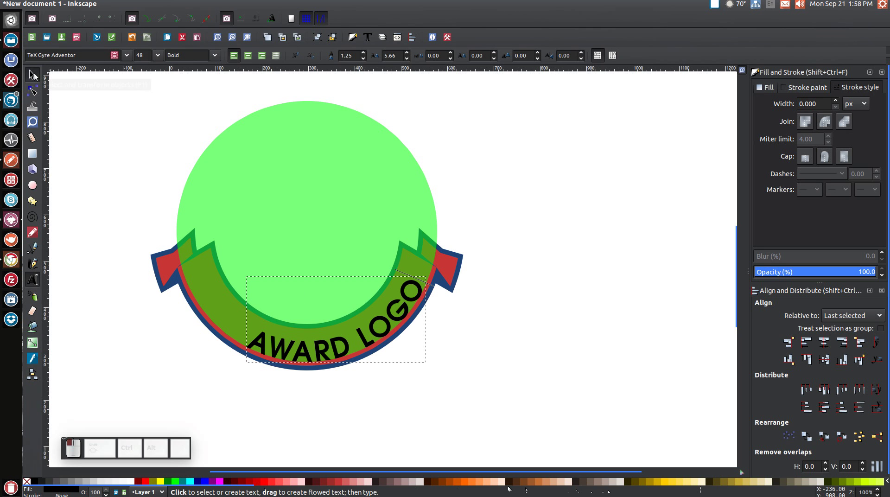
click(326, 163)
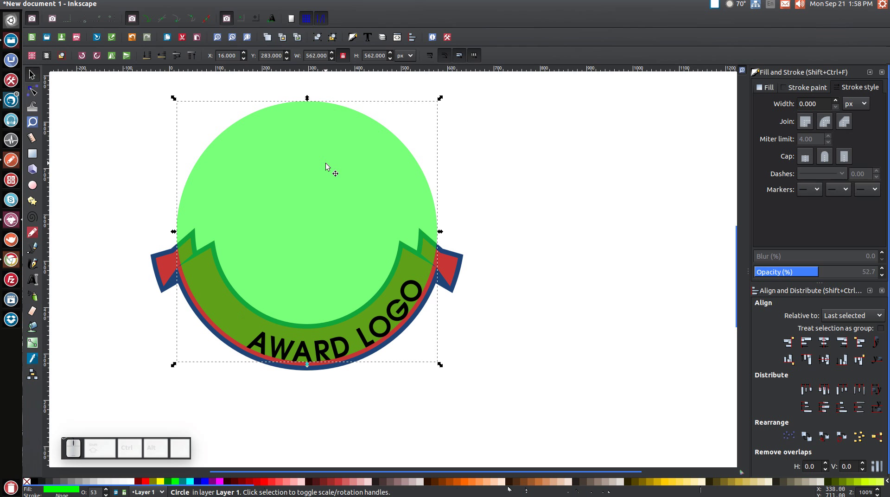
click(317, 130)
drag(440, 99, 478, 146)
key(Escape)
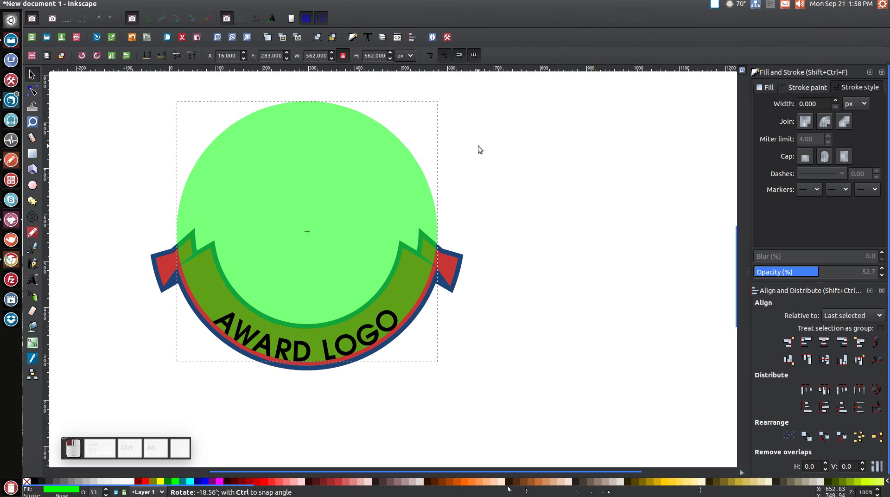
drag(478, 145, 477, 146)
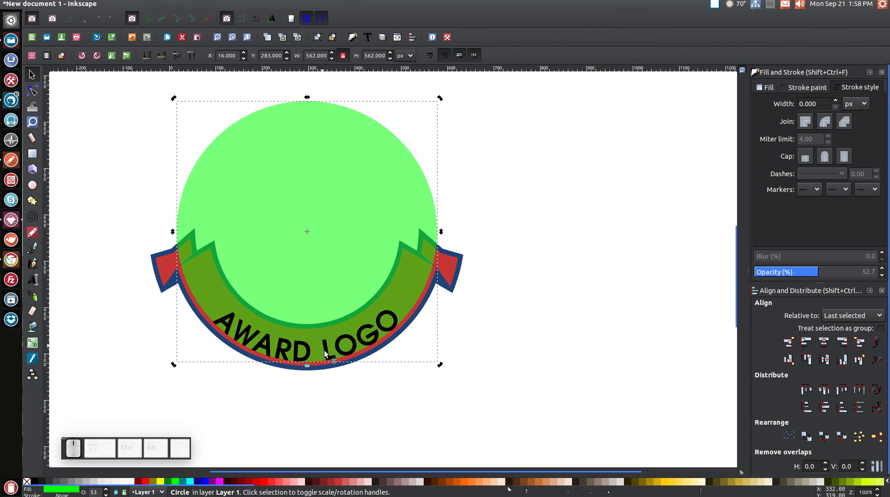
- Convert the curved "AWARD LOGO" text to paths and fill it with white
scroll(406, 345, down, 1)
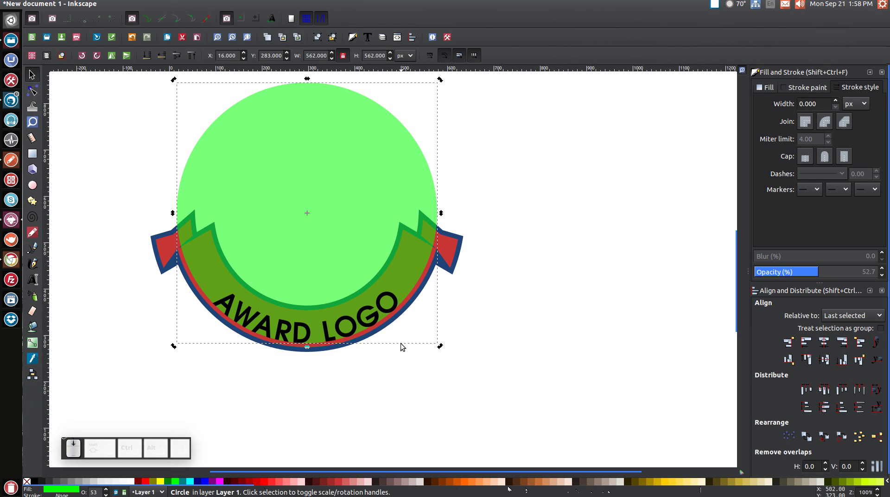
click(241, 312)
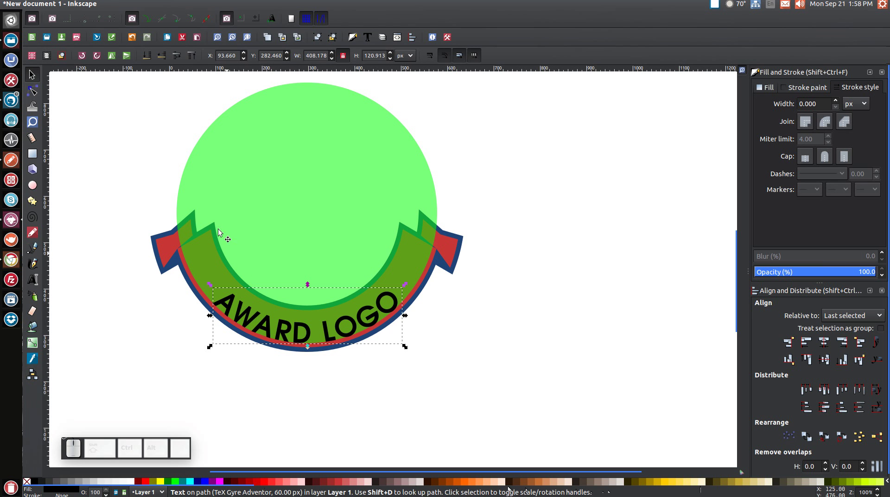
click(151, 4)
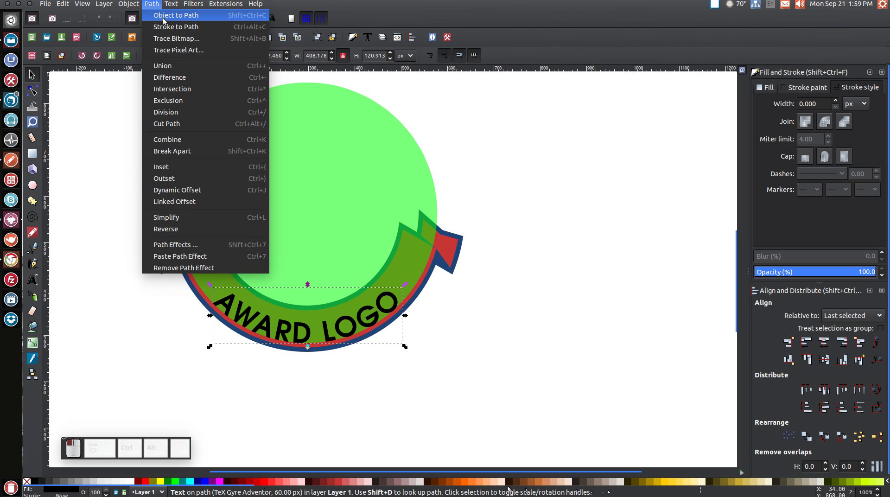
click(163, 16)
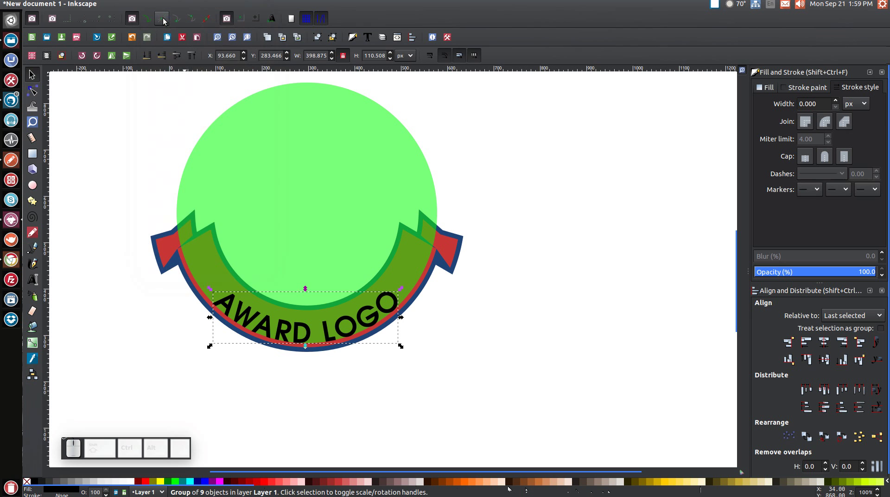
click(131, 481)
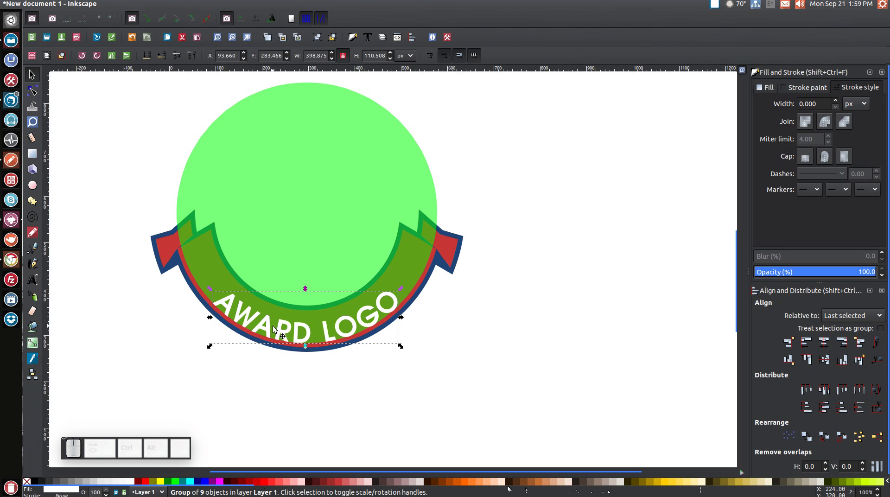
- Lower the green circle to the bottom of the stack and shrink it proportionally about its centre to 462 px
click(321, 127)
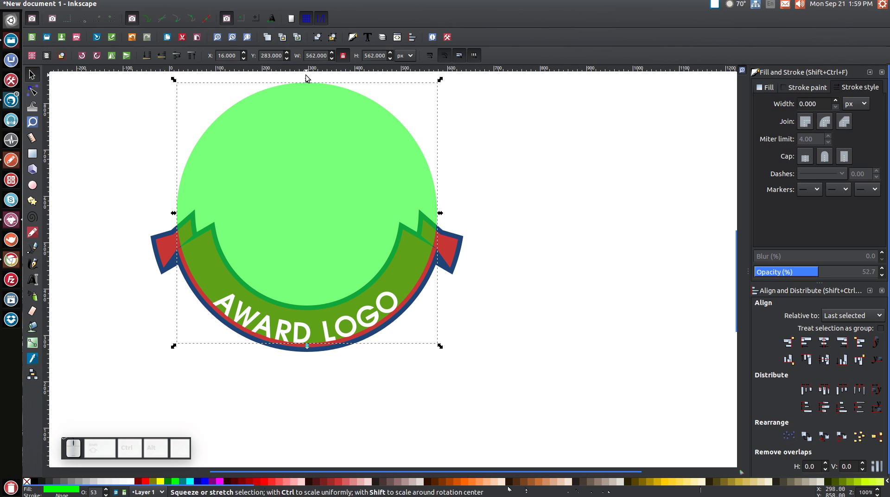
click(147, 56)
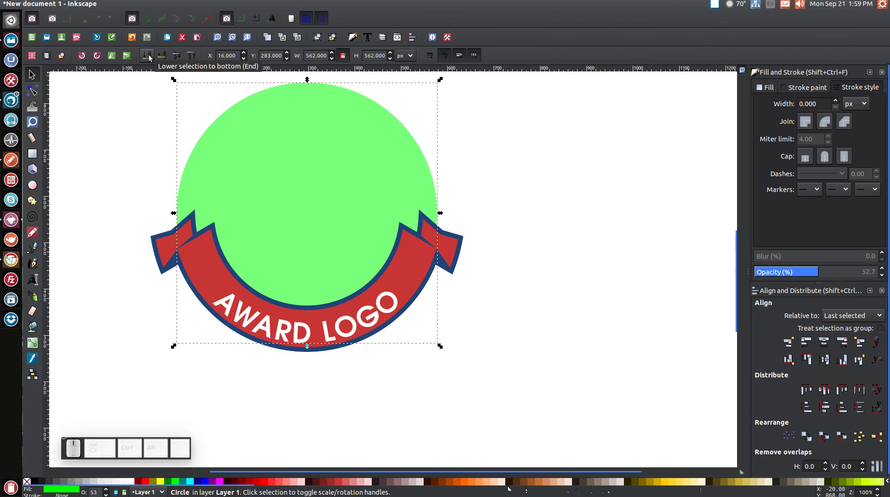
key(ctrl+shift)
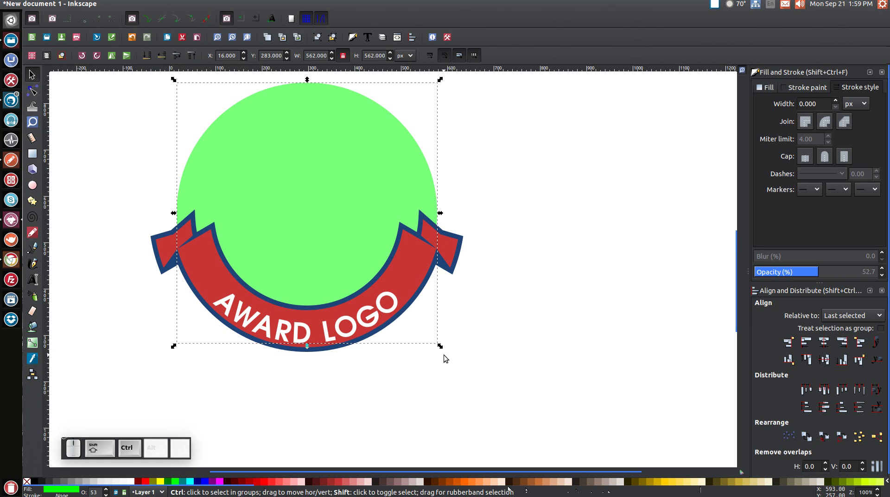
drag(440, 347, 417, 341)
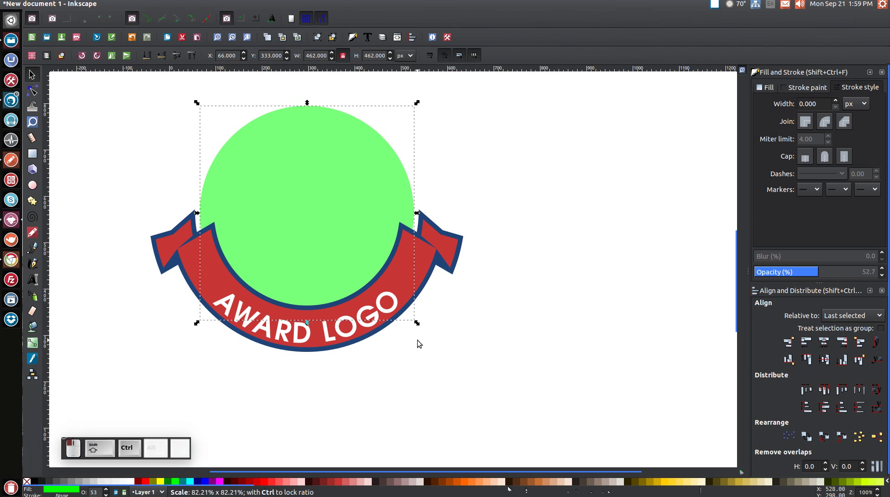
- Duplicate the green circle in place and fill the copy with blue
right_click(315, 191)
click(336, 262)
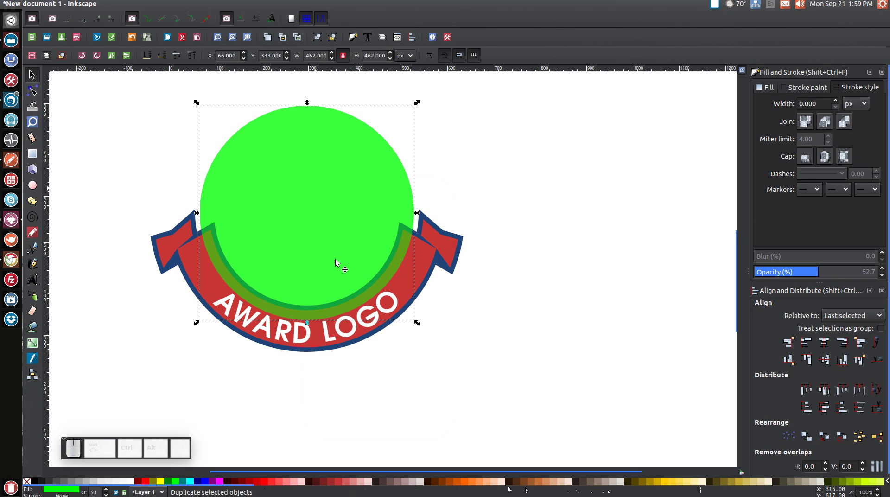
click(204, 482)
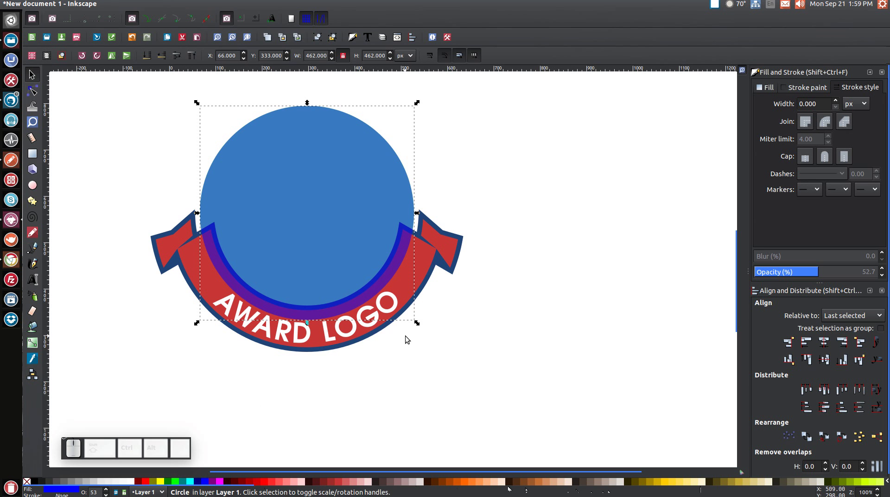
- Shrink the blue circle proportionally about its centre to 428 px and lower it beneath the ribbon and its outline
drag(416, 323, 410, 324)
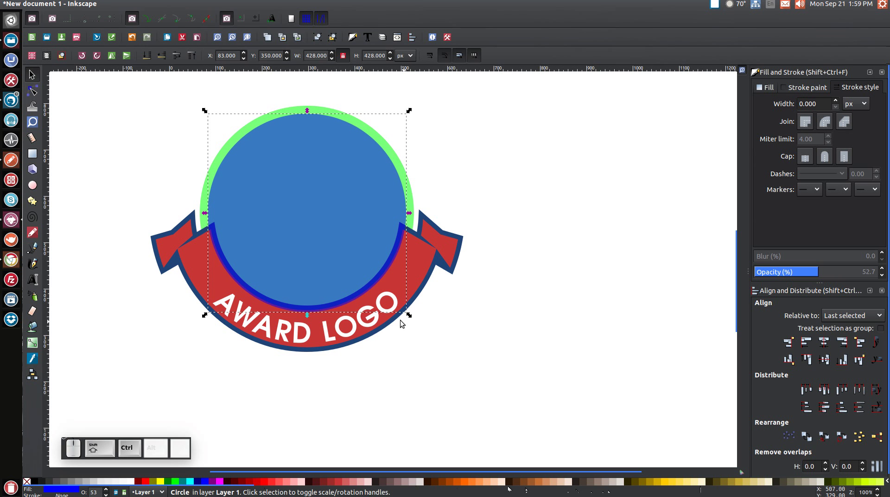
click(162, 57)
click(162, 56)
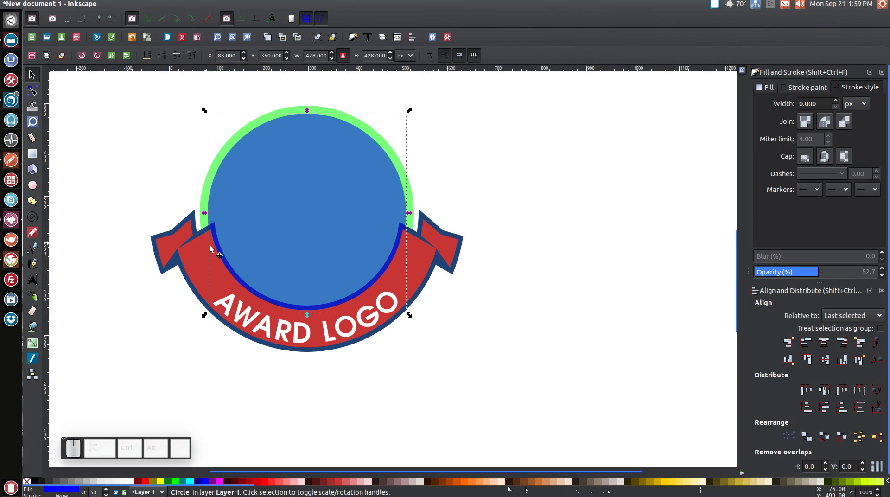
click(162, 56)
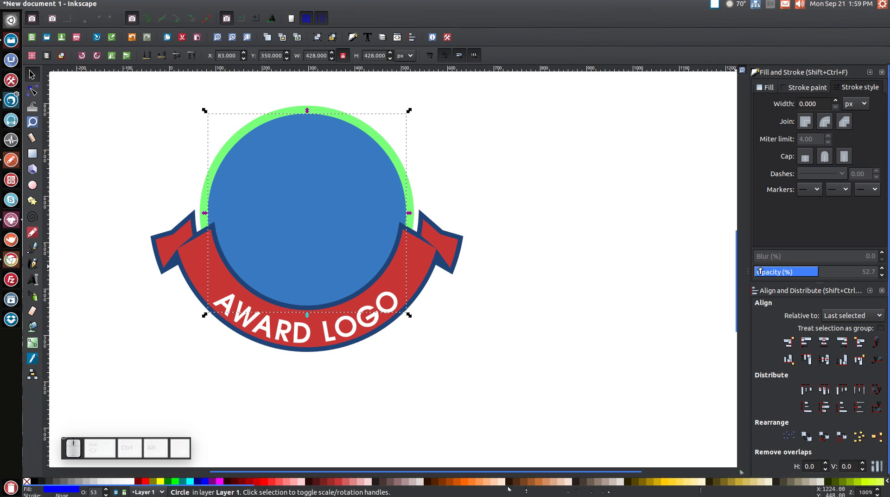
- Set the opacity of the blue inner circle and the green outer circle to 100% and fill both with white
drag(821, 273, 879, 272)
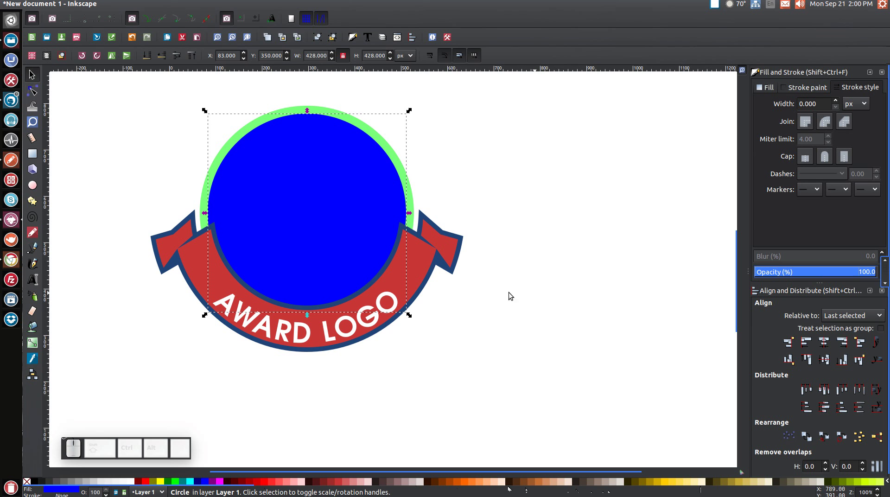
click(133, 483)
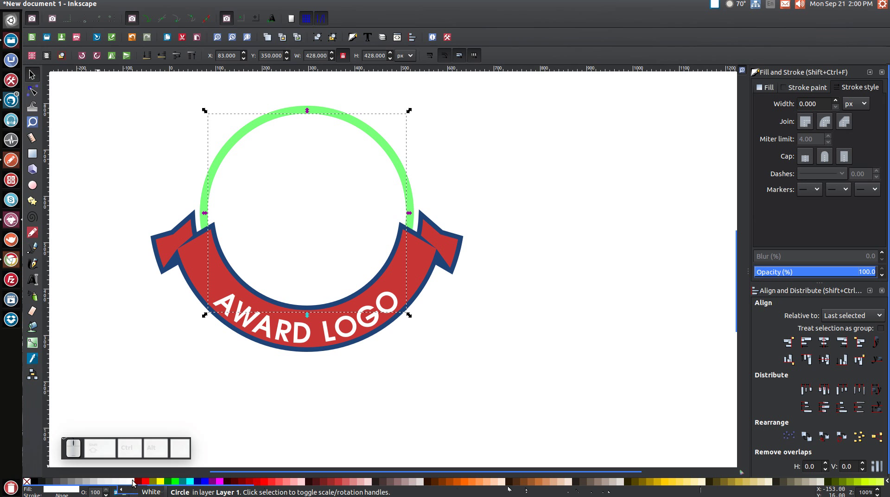
click(203, 196)
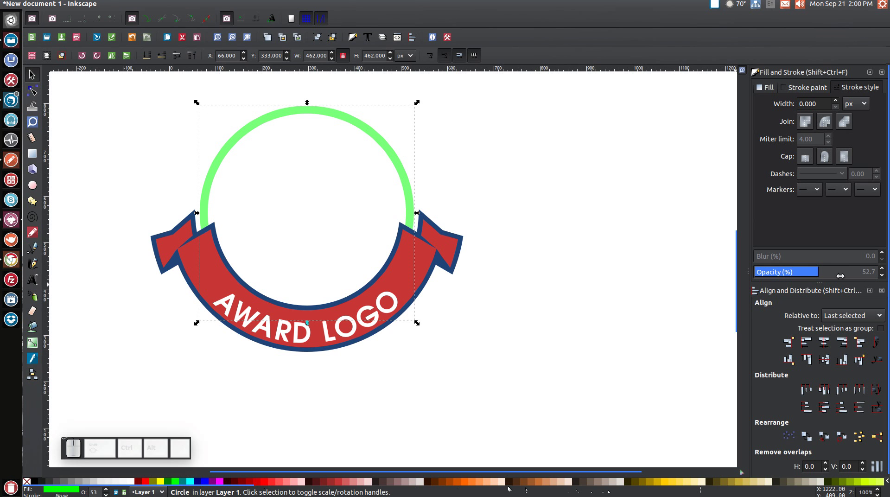
drag(819, 275, 878, 274)
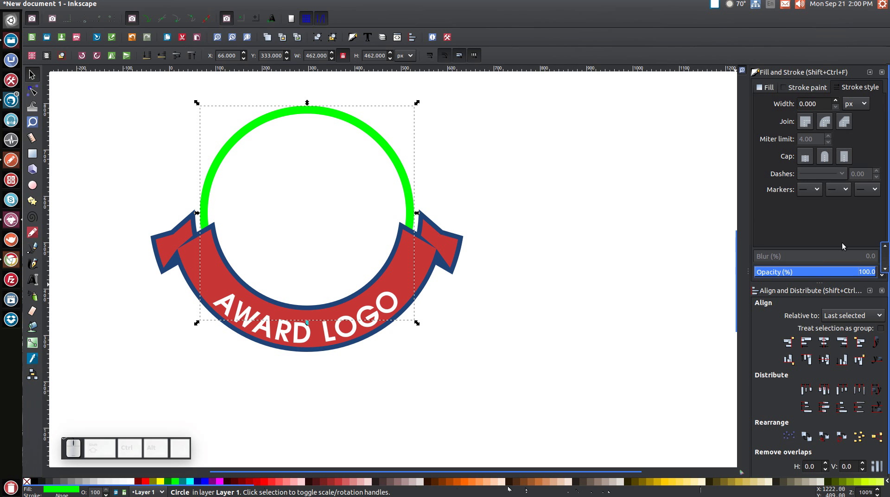
click(130, 483)
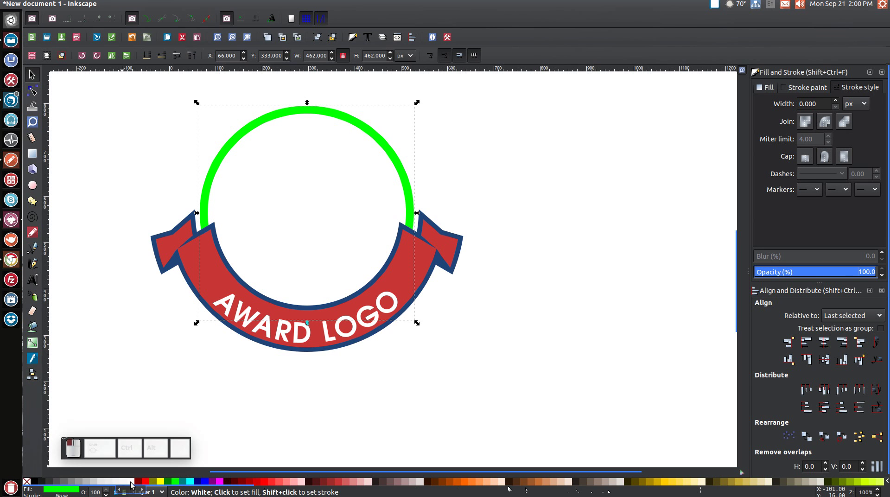
- Fill the inner circle with the ribbon outline's dark blue, #214478, sampled using the Dropper
click(301, 196)
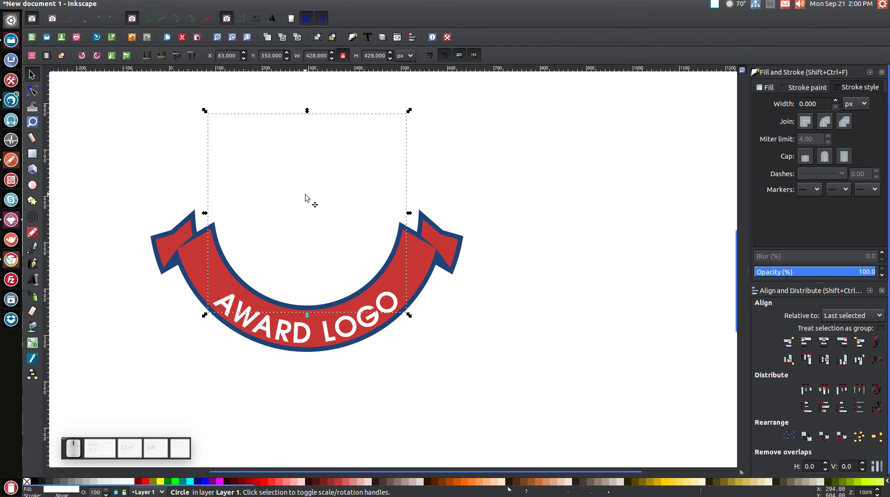
key(d)
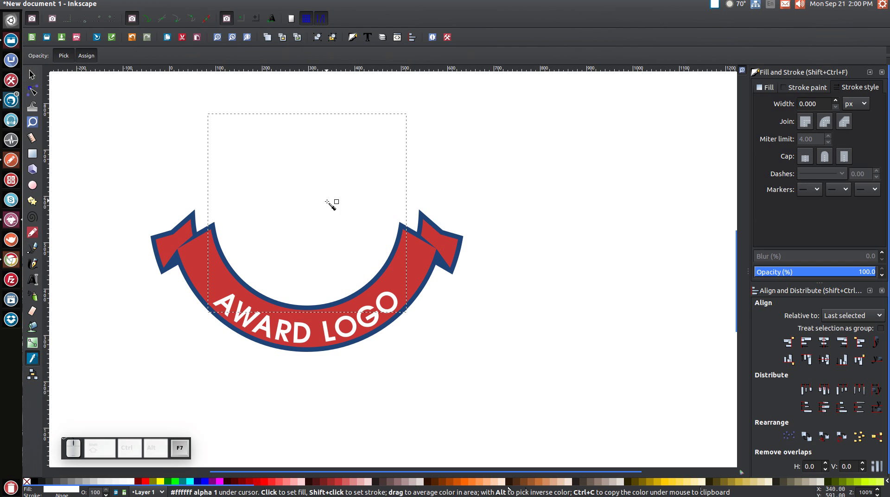
click(440, 260)
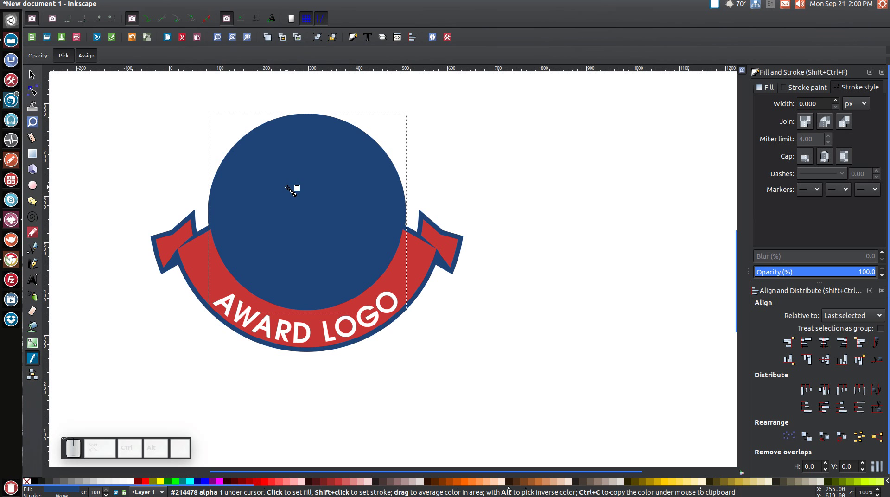
key(s)
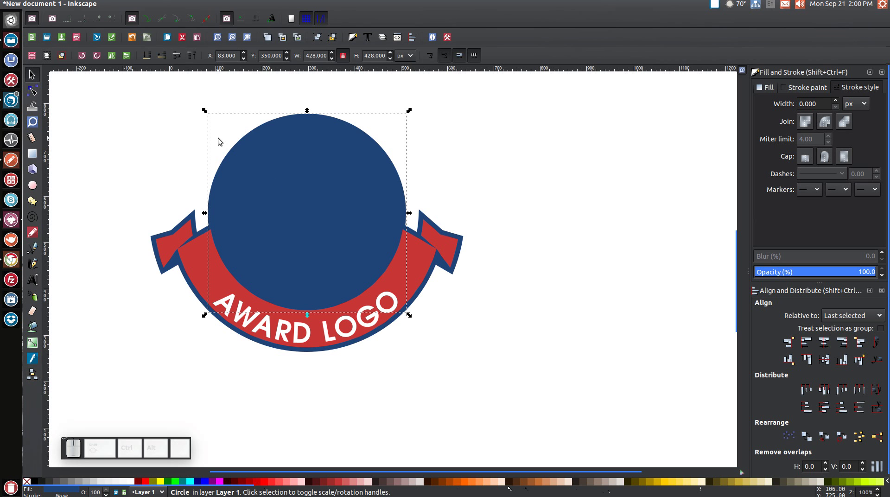
- Draw a five-pointed star below the badge and remove its stroke
click(35, 203)
scroll(410, 276, down, 8)
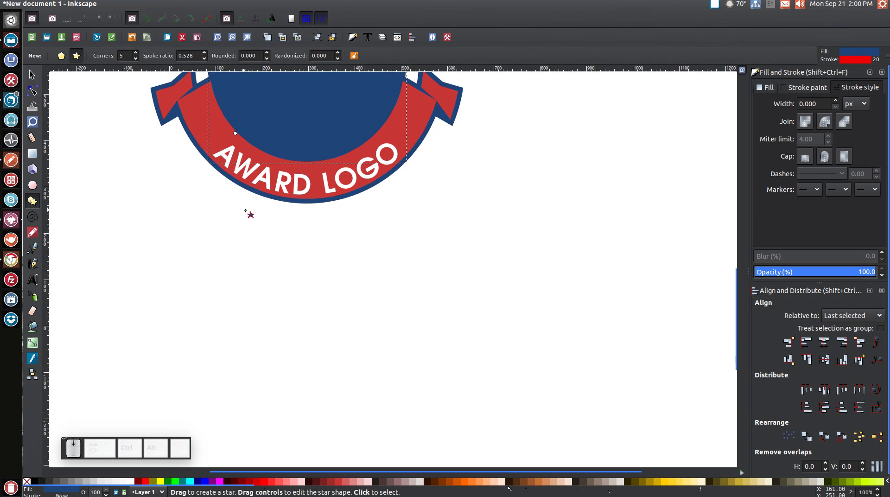
drag(429, 291, 490, 363)
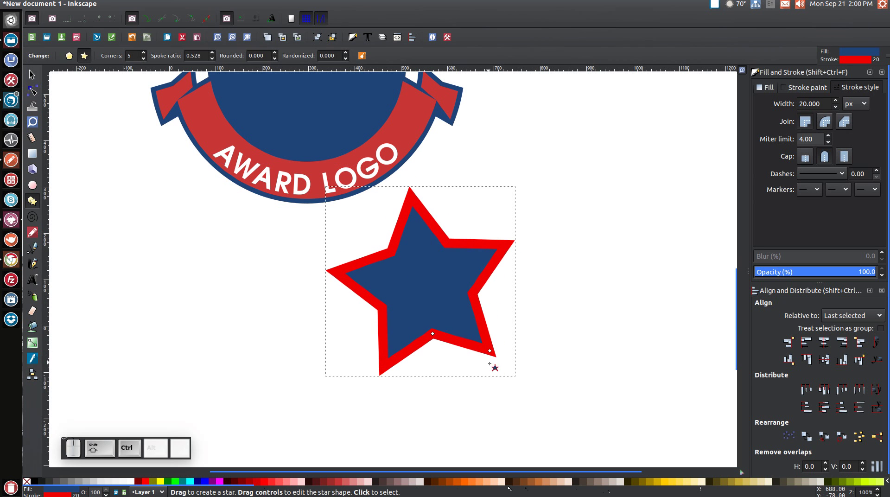
click(797, 87)
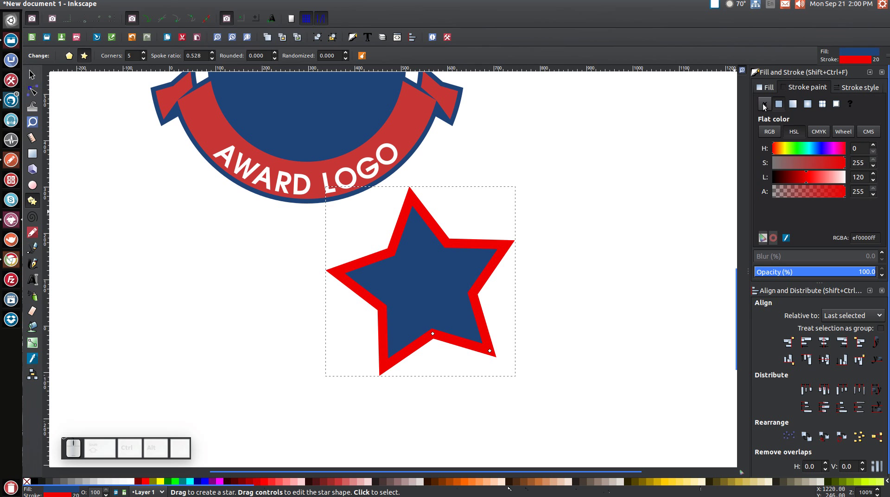
click(764, 104)
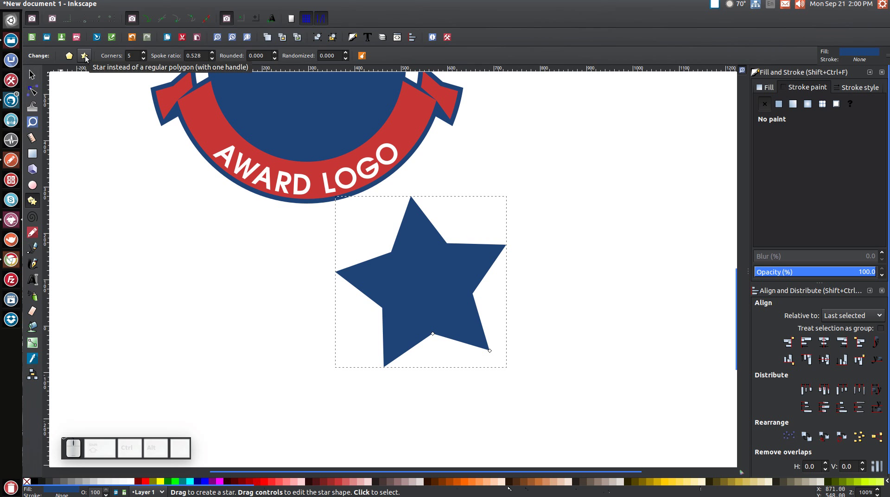
- Set the star's corners to 40 and its spoke ratio to 0.960
click(136, 55)
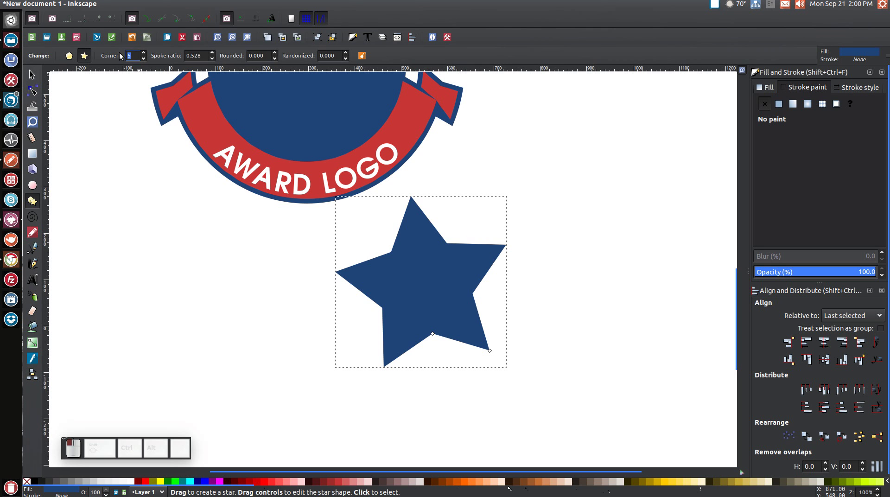
text(40)
key(Return)
drag(202, 56, 187, 56)
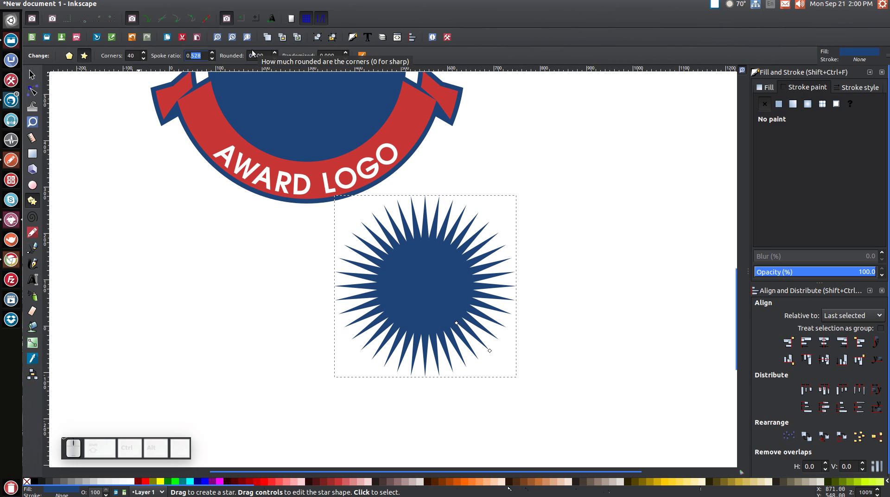
text(0.960)
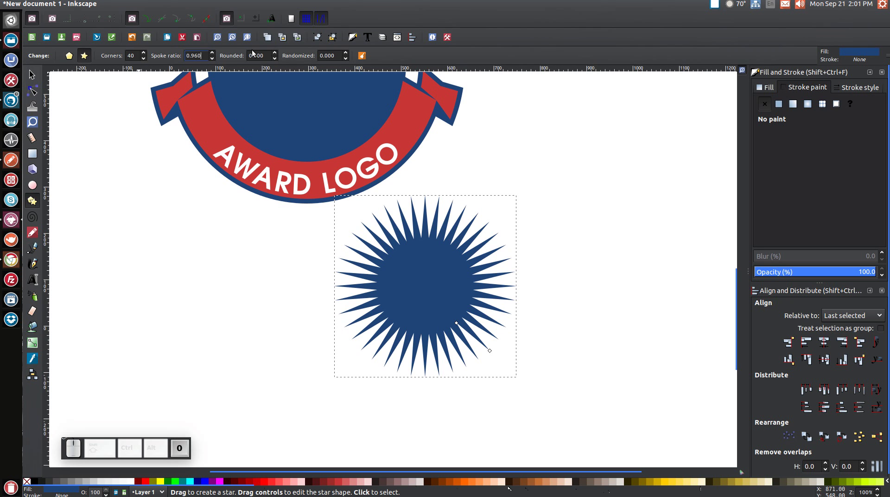
key(Return)
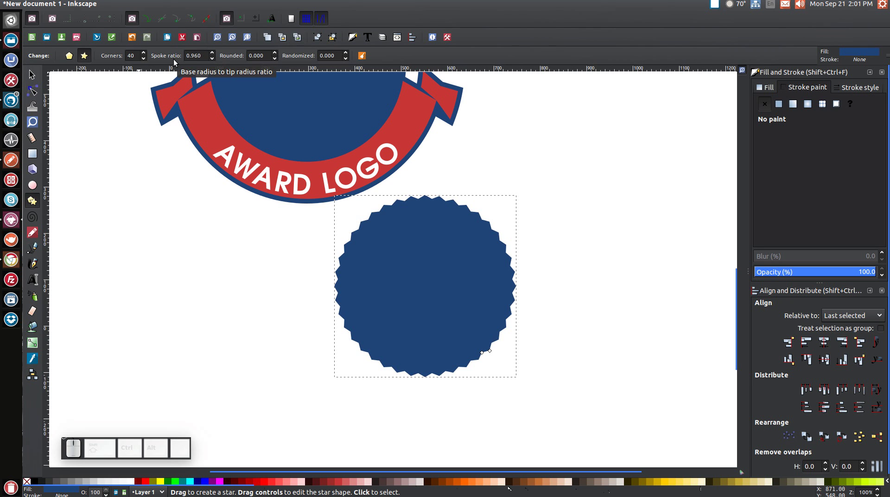
scroll(535, 231, up, 5)
scroll(537, 230, down, 2)
scroll(538, 230, up, 3)
scroll(533, 226, down, 3)
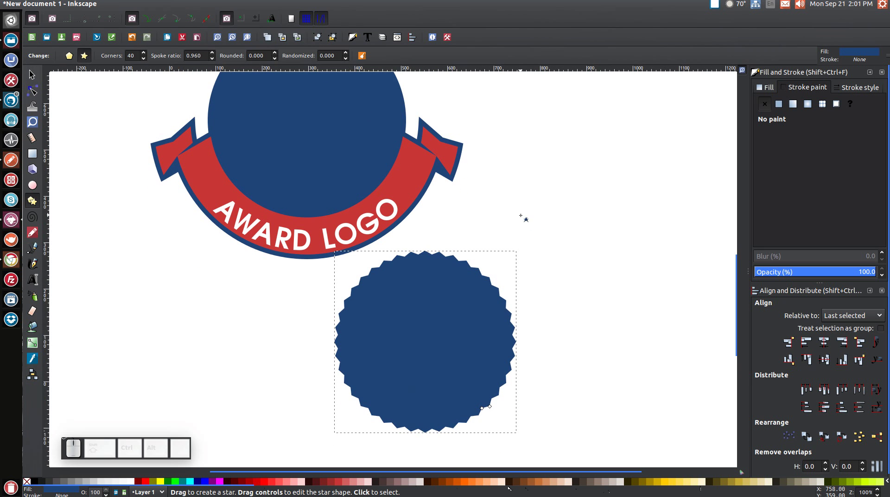
- Fill the 40-pointed star with green and lower it to the bottom of the stack
key(F1)
scroll(519, 243, up, 4)
scroll(519, 243, down, 4)
scroll(522, 245, up, 4)
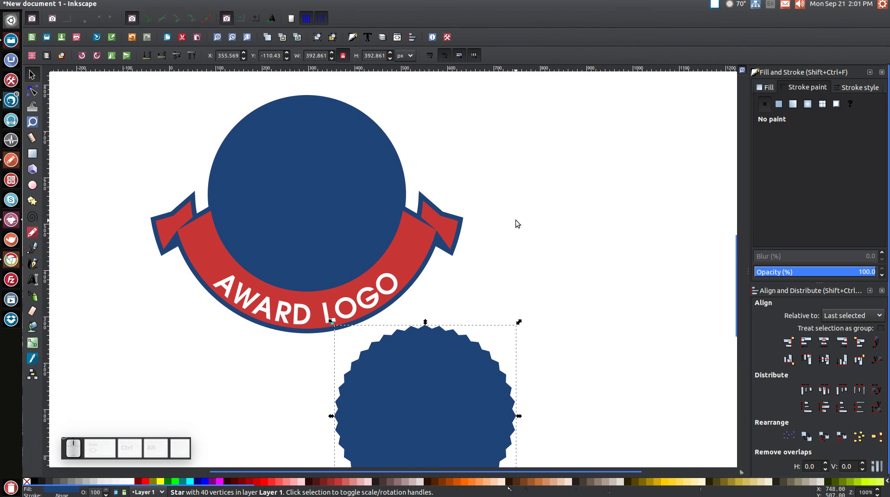
key(shift)
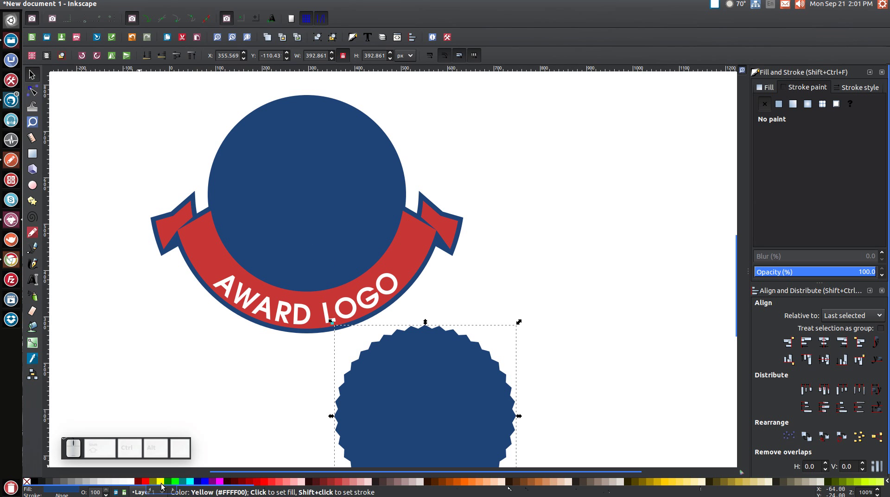
click(176, 481)
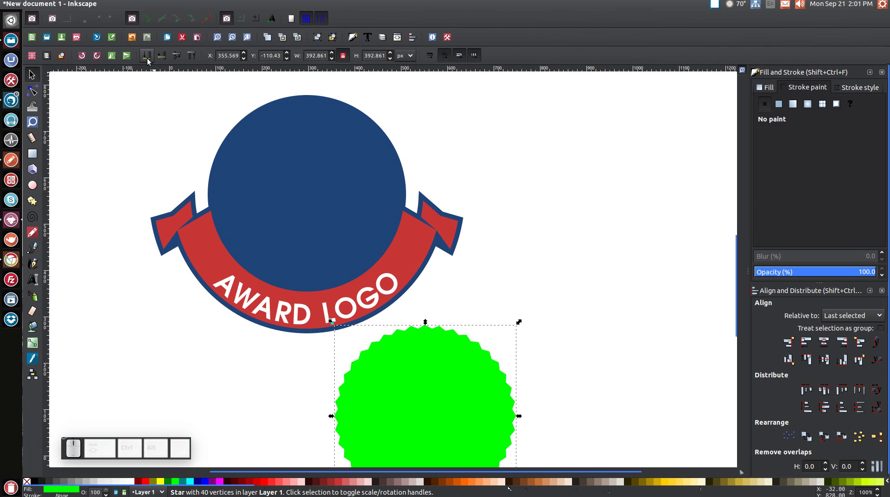
- Enlarge the green star proportionally about its centre to about 859 px
scroll(485, 264, down, 4)
scroll(486, 267, down, 3)
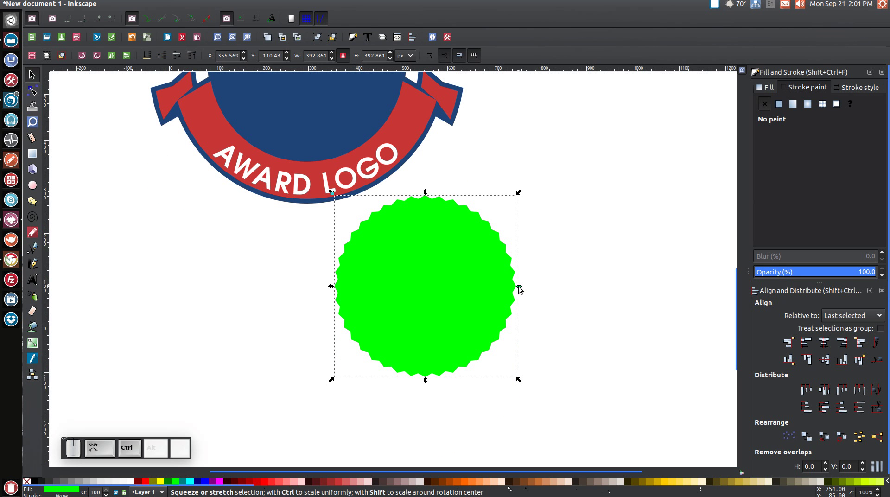
drag(520, 288, 622, 298)
- Centre the green star on the dark blue circle both horizontally and vertically
scroll(535, 263, up, 8)
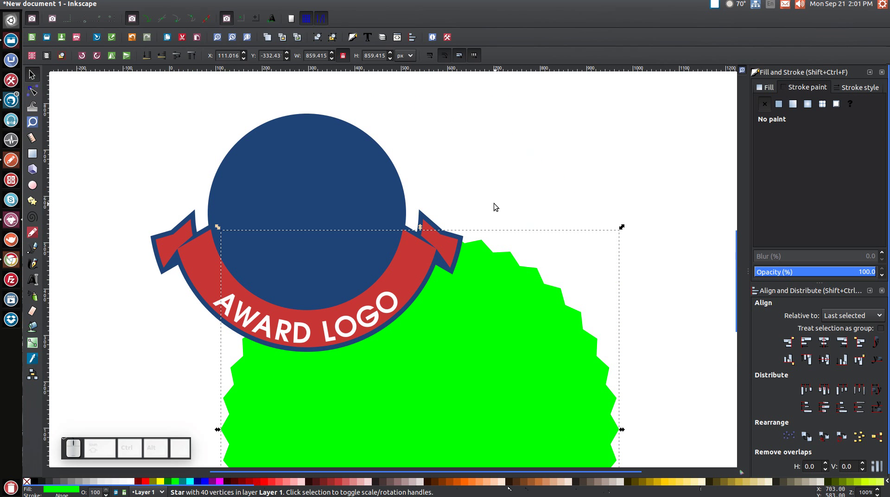
shift+click(303, 147)
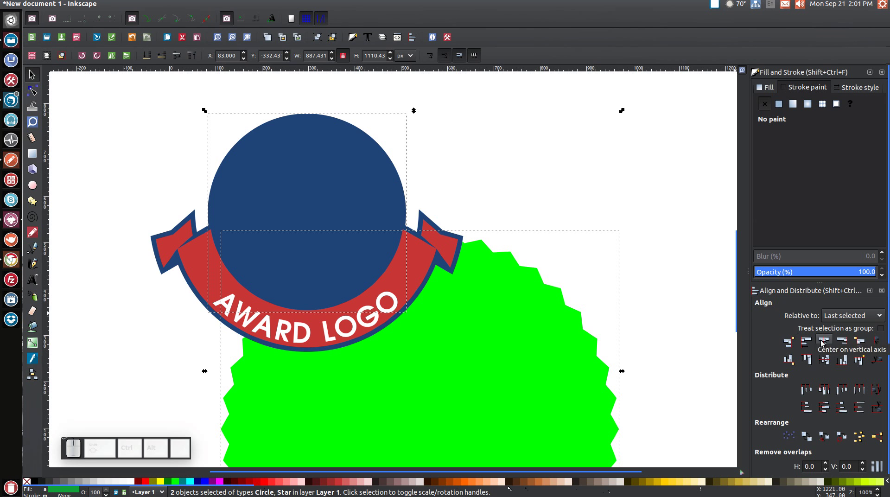
click(824, 342)
click(824, 360)
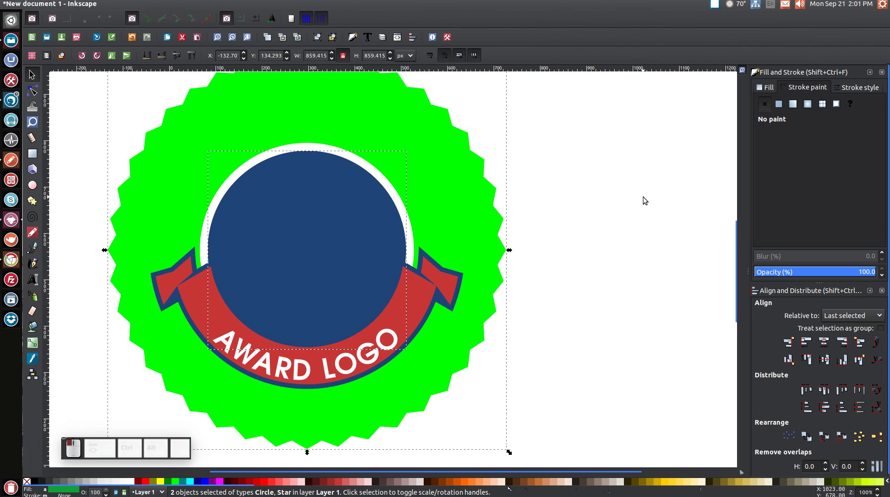
click(645, 200)
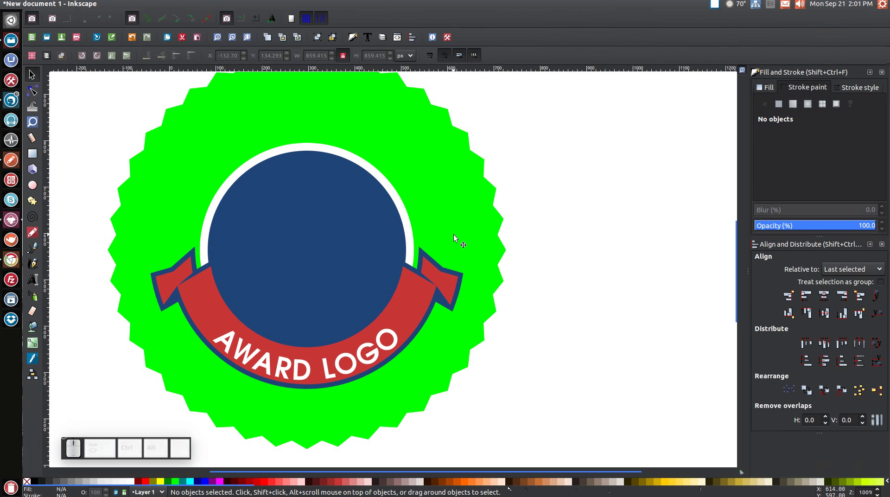
- Convert the green star to a path and shrink it proportionally to about 555 px
click(458, 184)
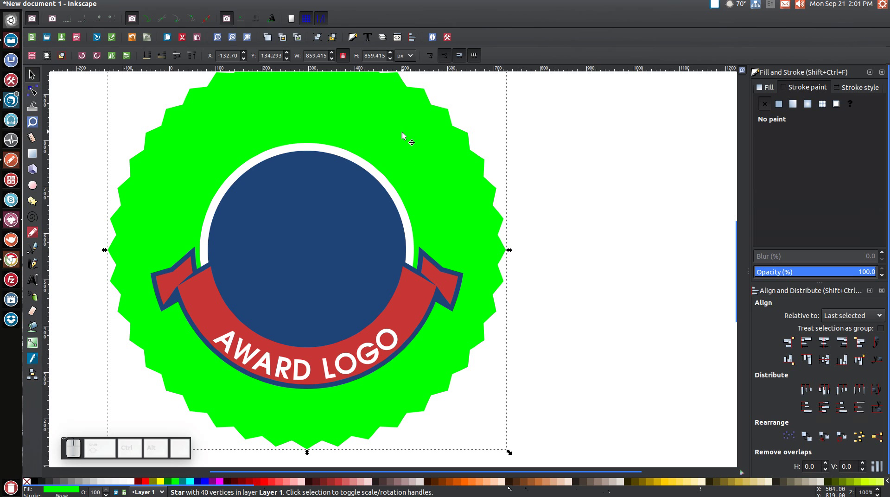
click(154, 4)
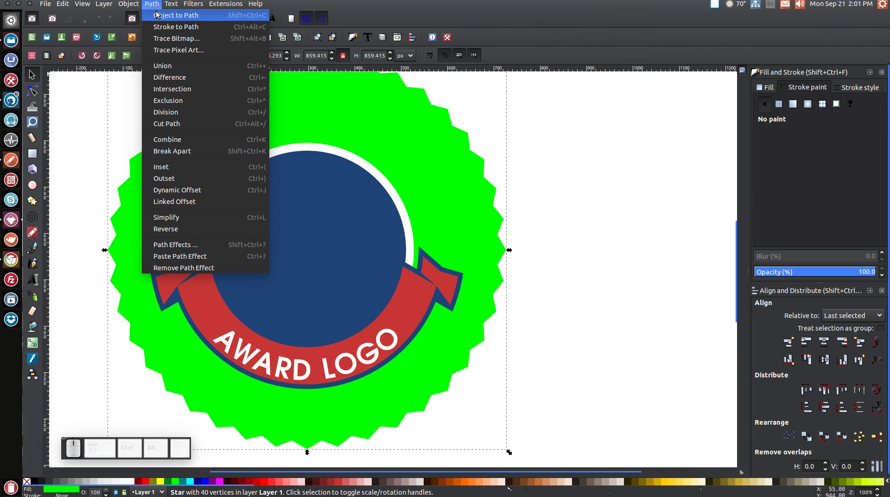
click(160, 13)
scroll(490, 232, down, 4)
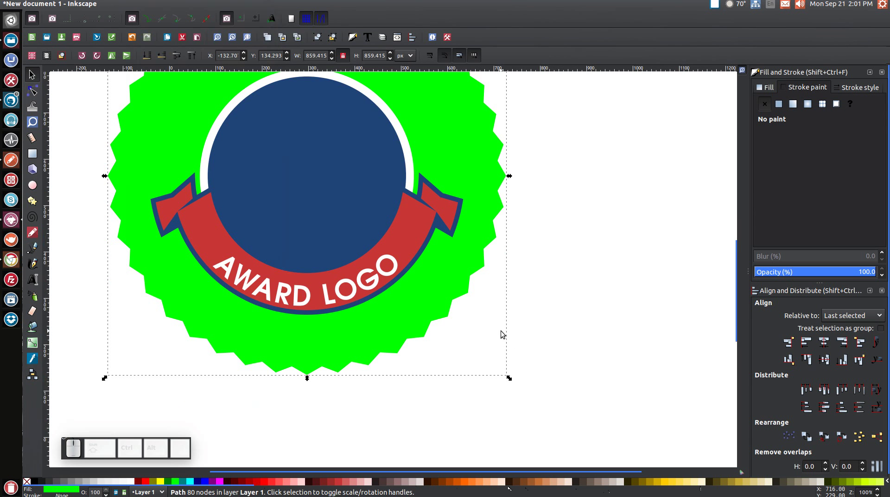
drag(511, 380, 444, 329)
scroll(563, 308, up, 3)
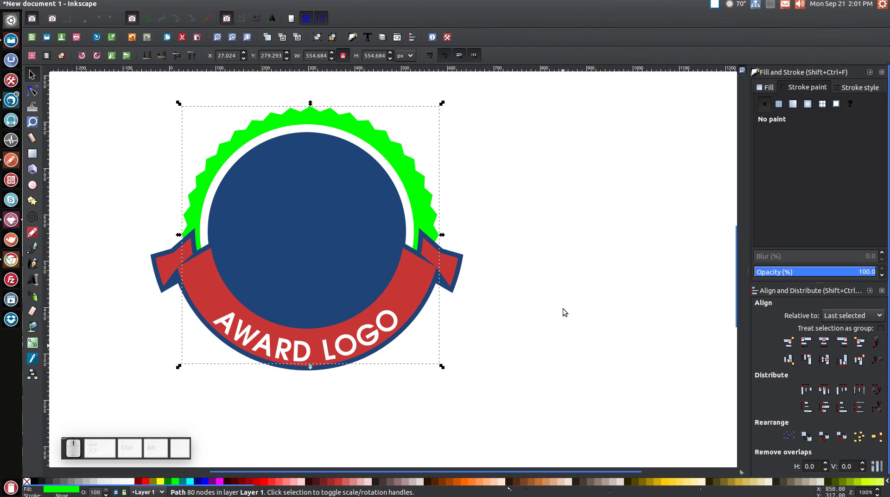
- Realign the resized green star seal to the centre of the dark blue circle on both axes
key(shift)
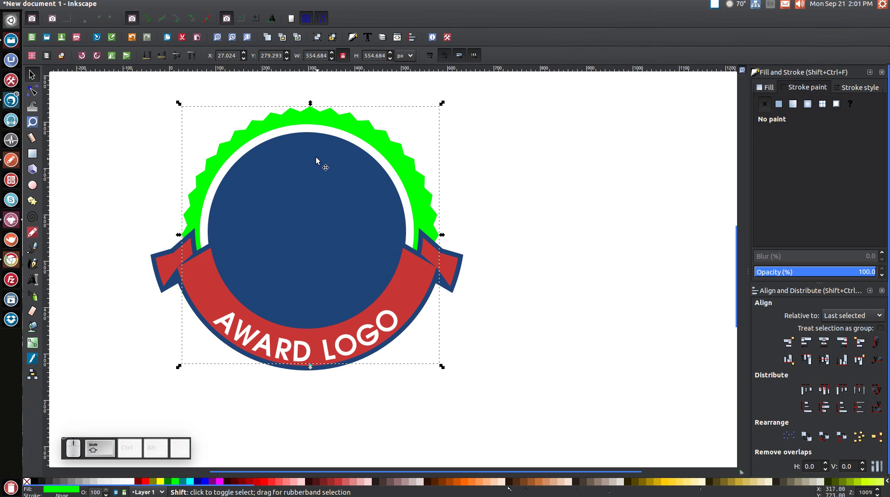
shift+click(315, 157)
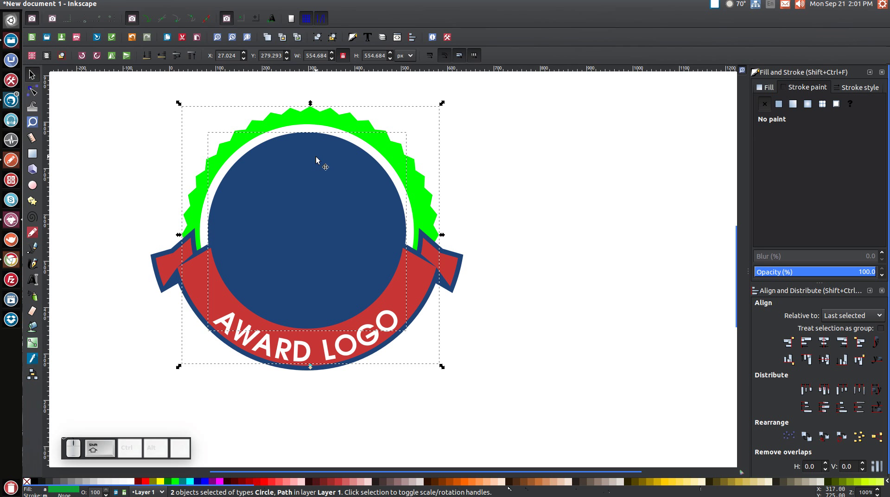
click(824, 346)
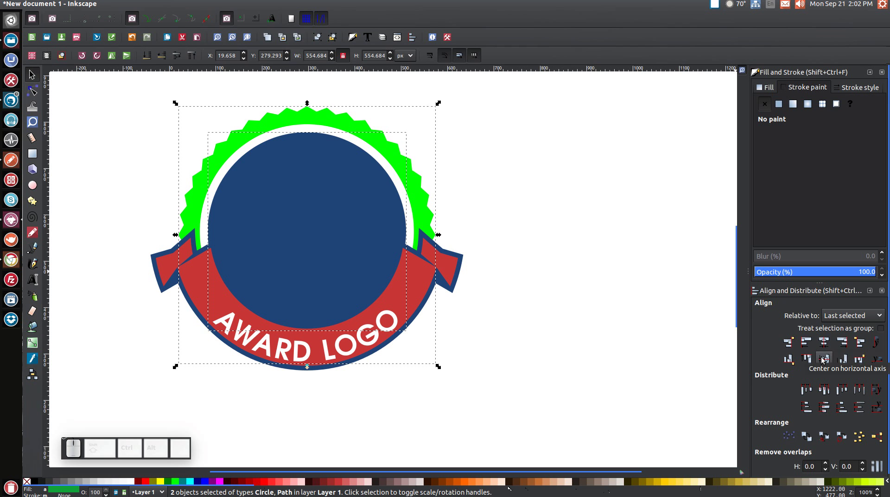
click(823, 359)
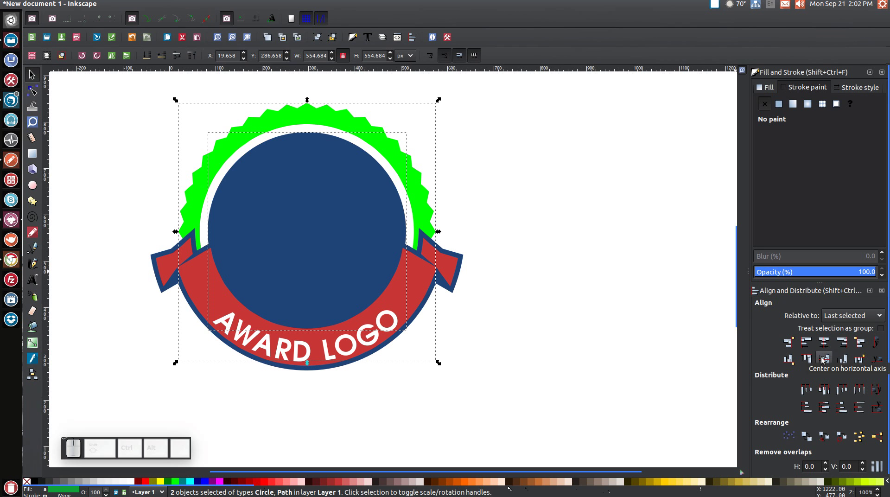
click(586, 191)
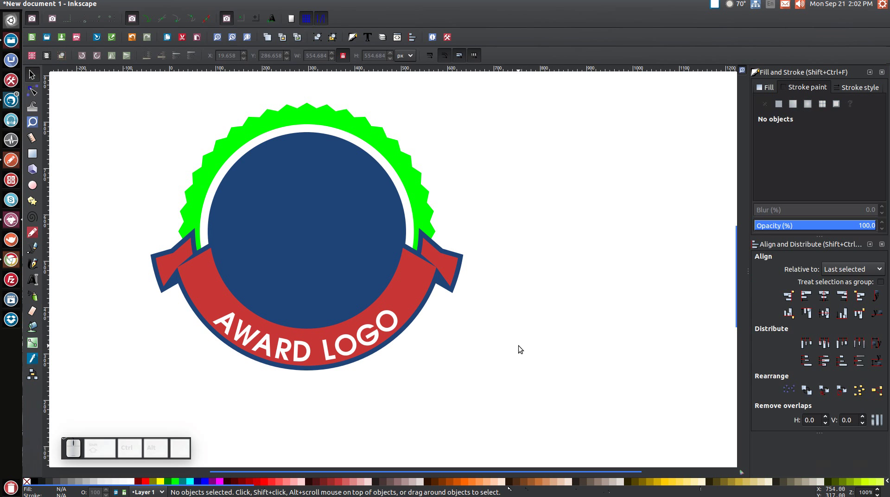
- Recolour the green star seal with the dark blue #214478 sampled from the inner circle
click(409, 161)
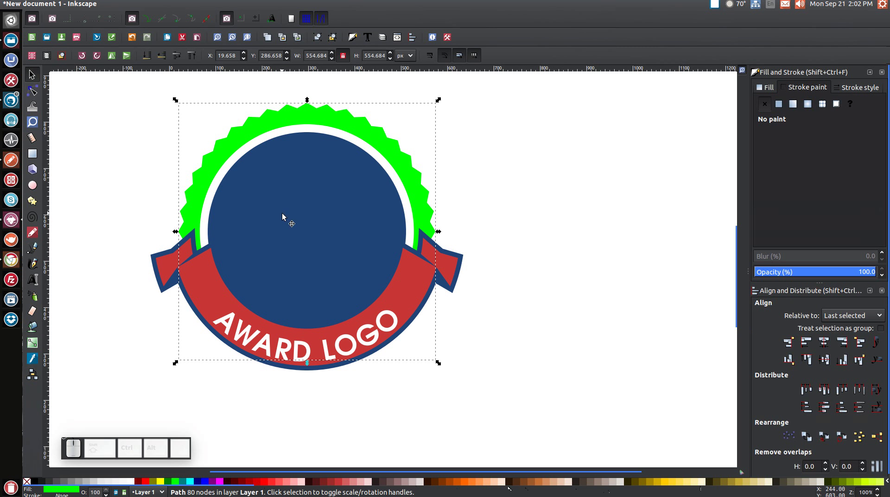
key(d)
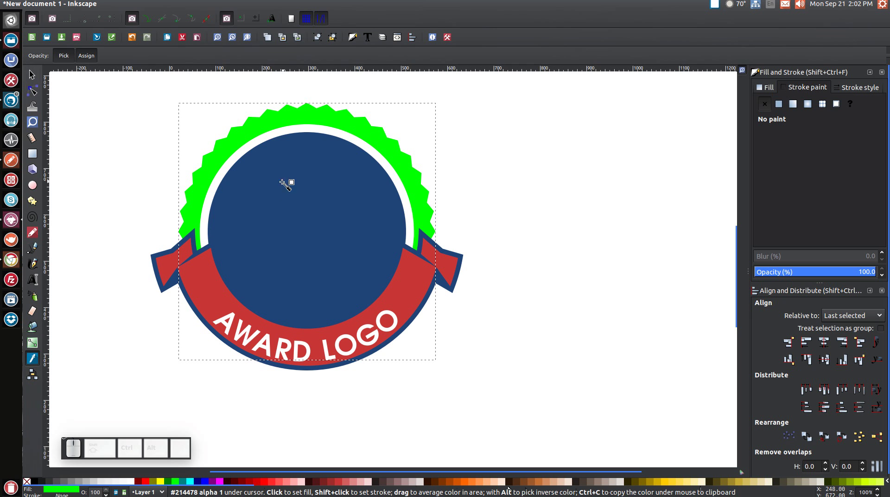
key(s)
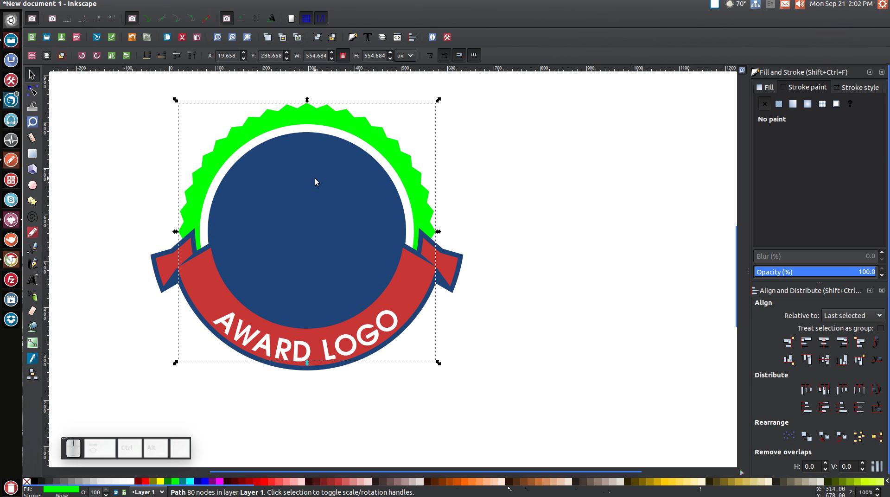
key(d)
click(313, 181)
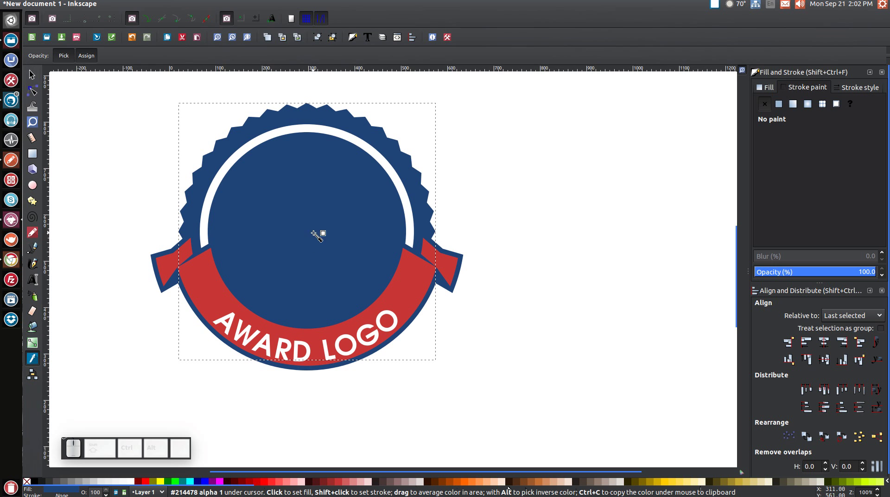
key(F1)
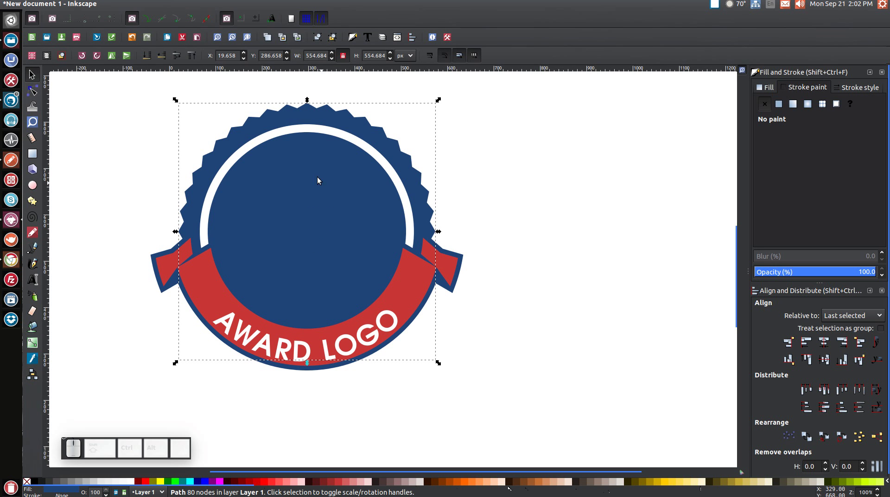
- Duplicate the dark blue inner circle, fill the copy white and shrink it proportionally about its centre to 382 px
click(312, 165)
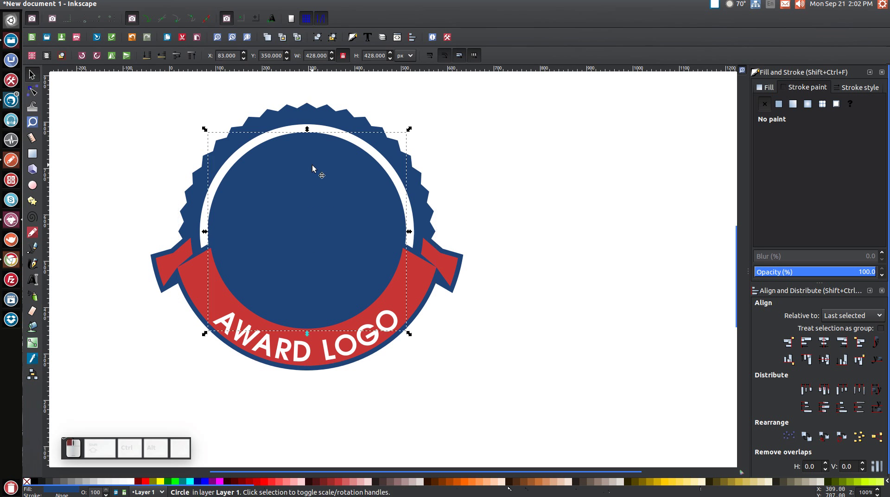
right_click(312, 165)
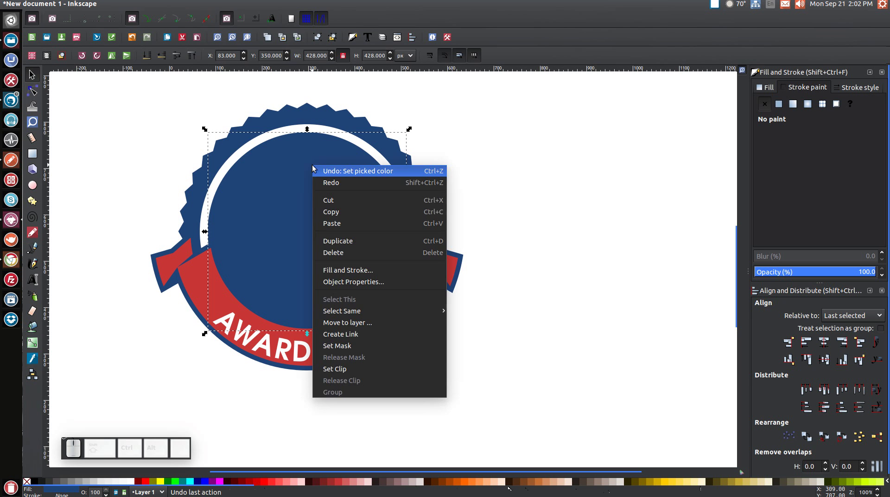
click(330, 241)
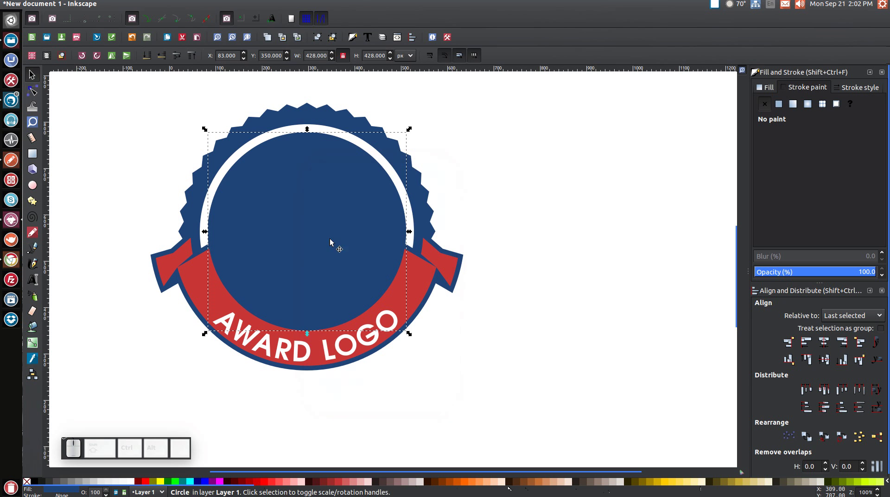
click(132, 482)
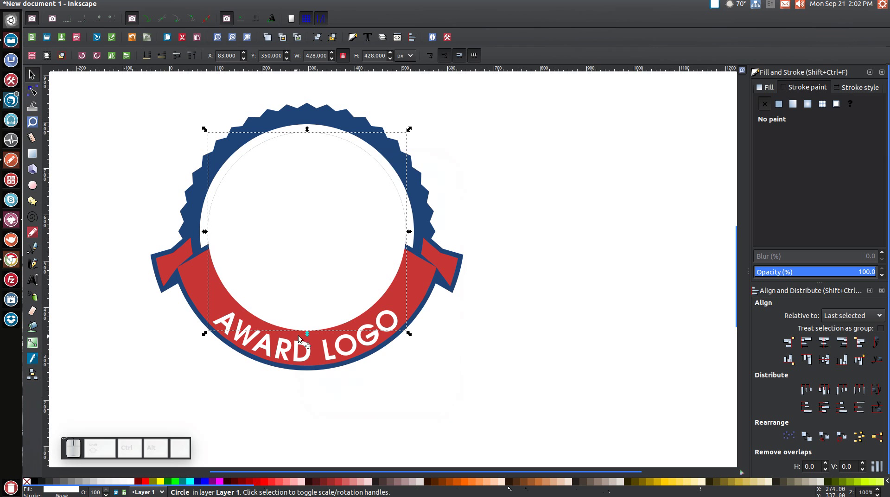
drag(410, 333, 400, 333)
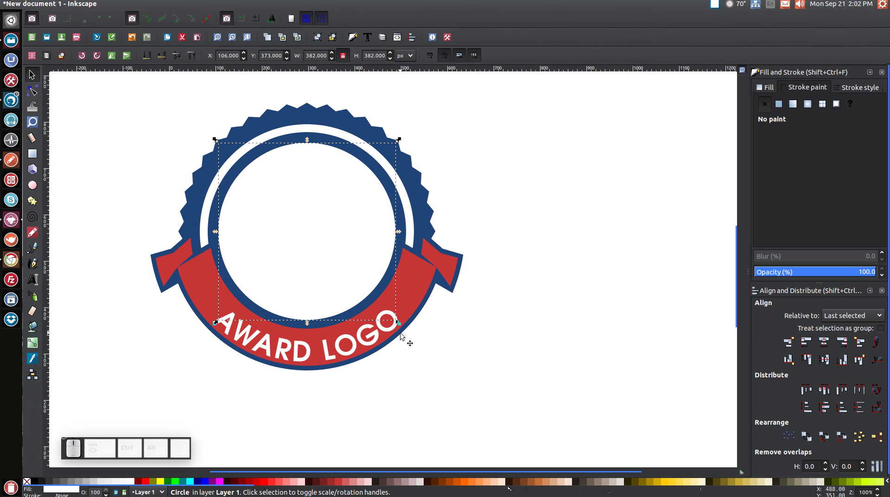
- Remove the smaller circle's fill and give it a white outline 2 px wide
click(779, 104)
click(765, 89)
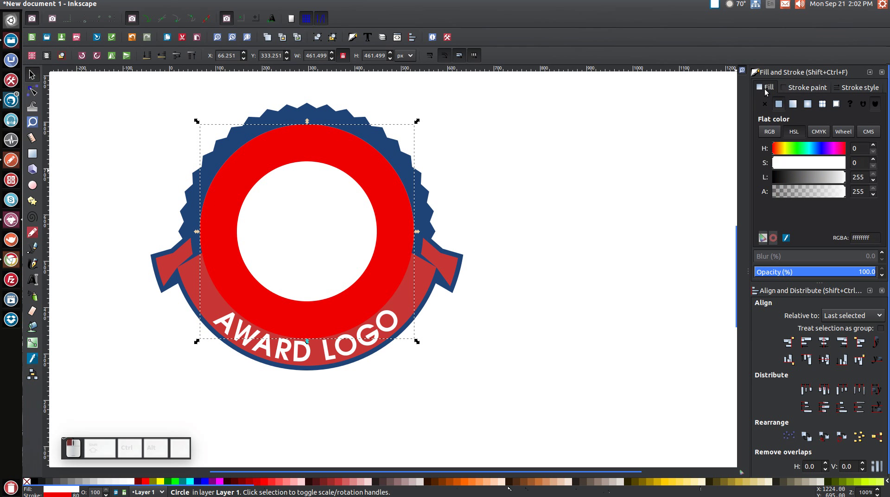
click(764, 104)
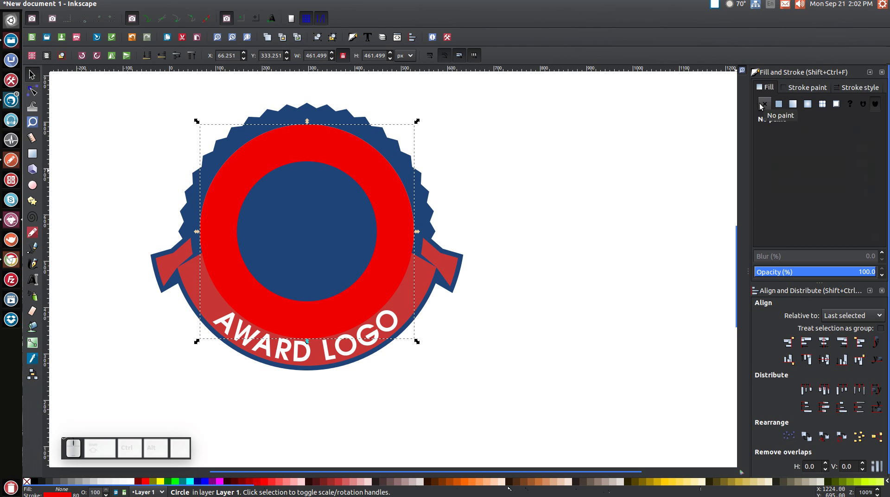
click(807, 88)
click(829, 177)
mouse_move(829, 177)
mouse_down()
mouse_move(858, 177)
mouse_move(773, 165)
mouse_up()
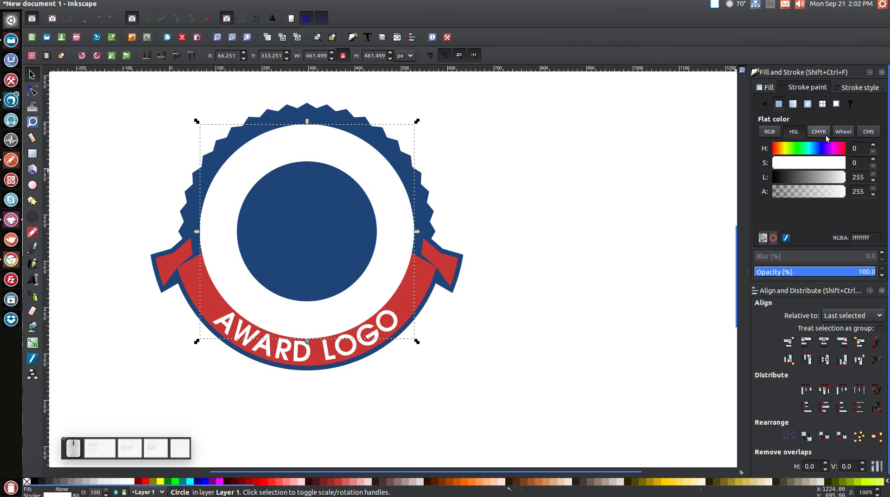
click(852, 89)
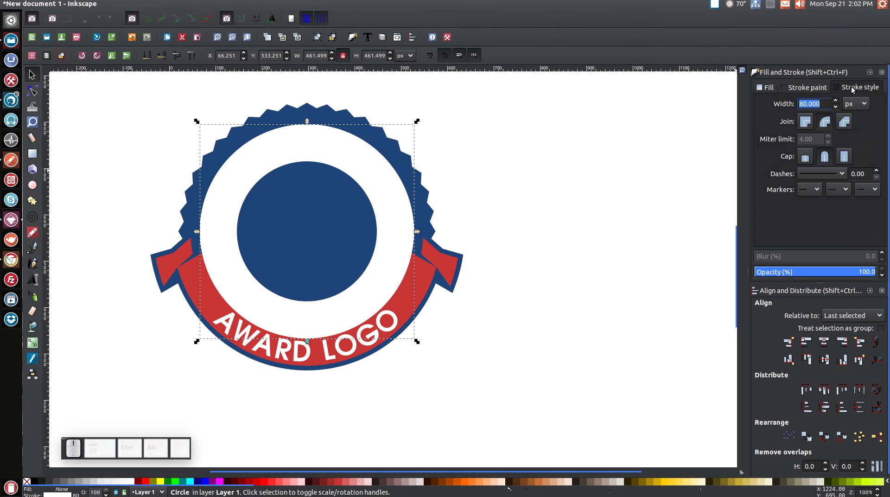
text(2)
key(Return)
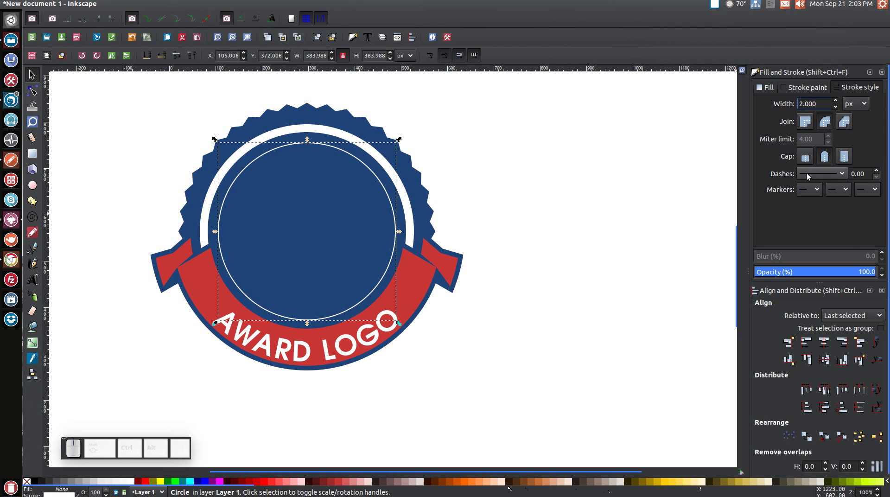
- Give the thin white circle outline an evenly dashed pattern with miter joins and convert its stroke to a path
click(839, 173)
scroll(830, 304, down, 1)
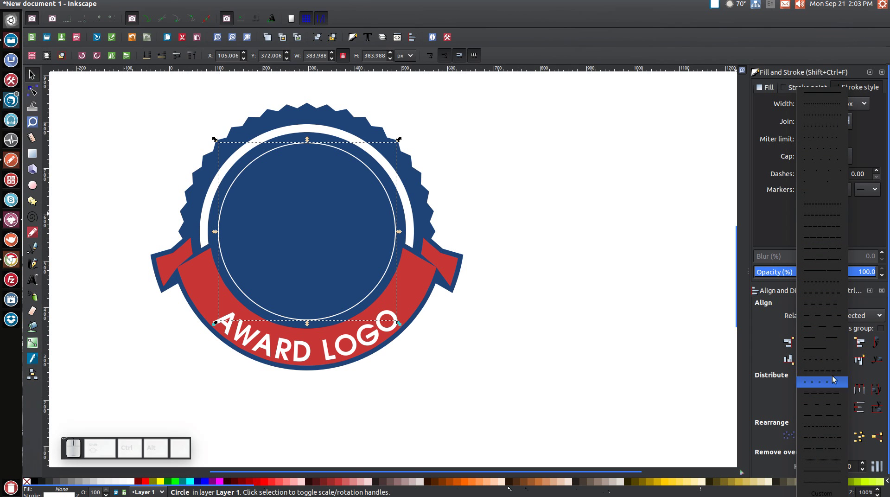
click(832, 305)
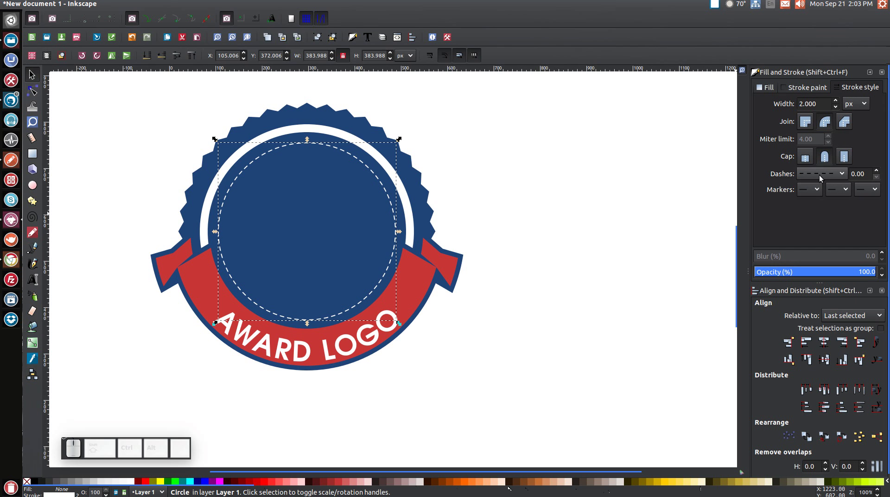
click(806, 122)
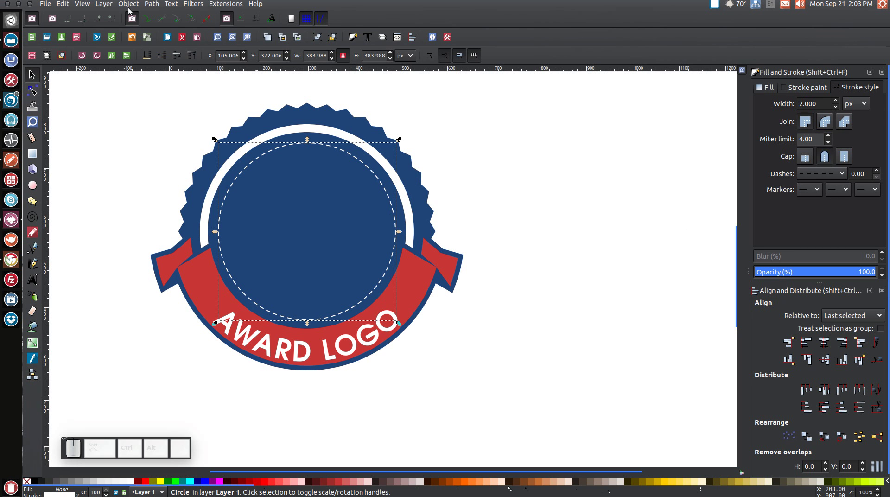
click(152, 4)
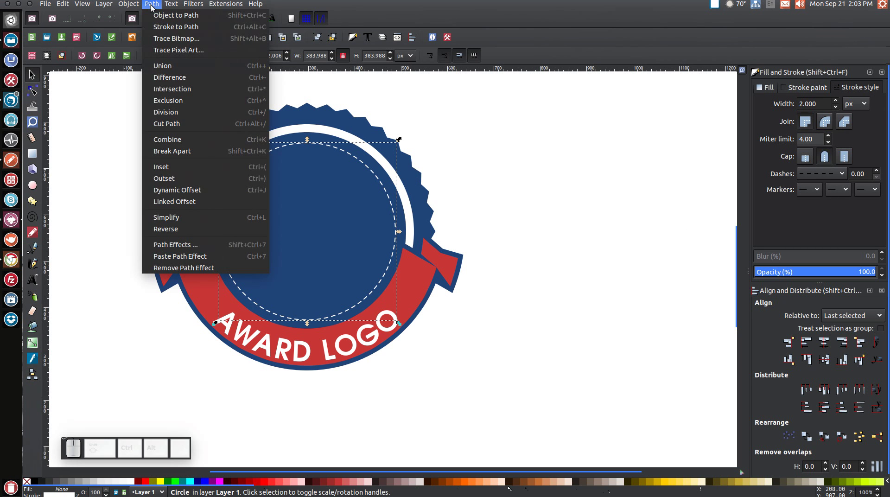
click(156, 28)
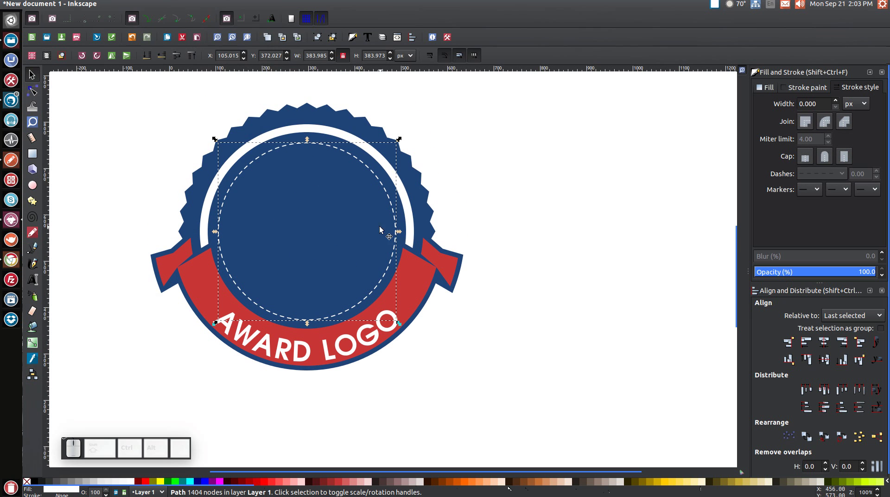
- Draw a small star shape inside the dashed circle, filled white with no stroke
scroll(419, 282, down, 5)
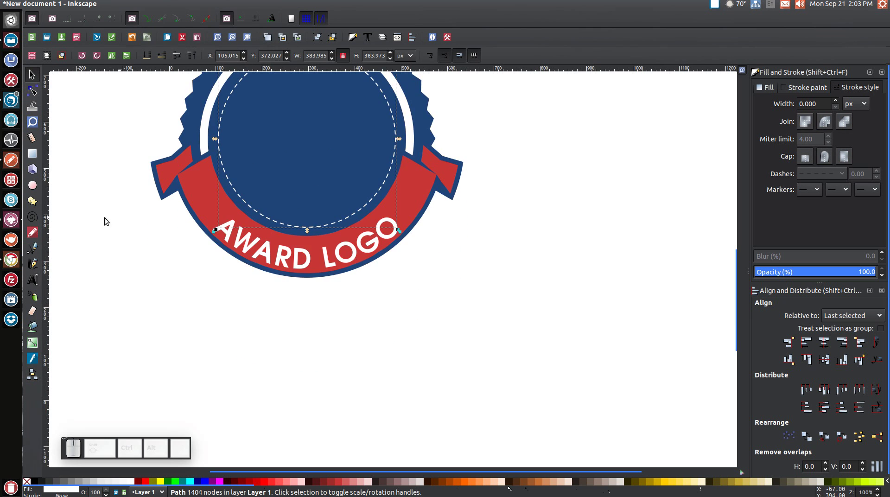
click(32, 201)
scroll(337, 174, up, 4)
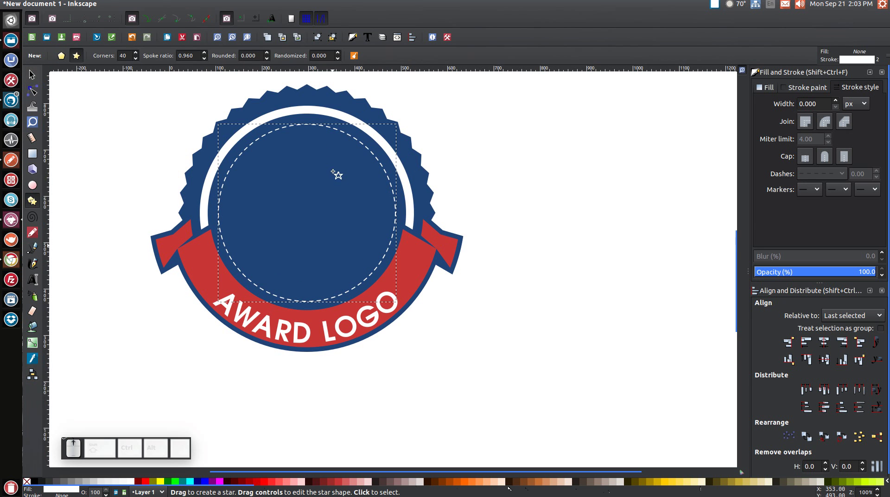
drag(299, 188, 325, 209)
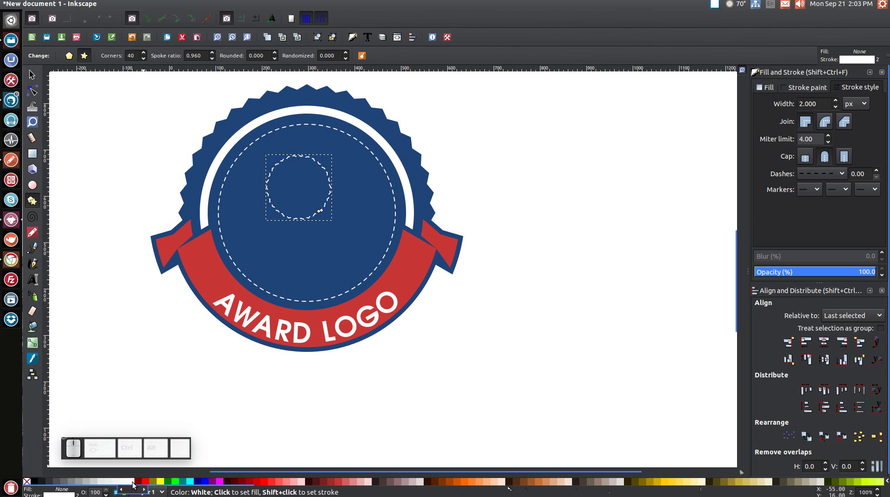
click(123, 482)
click(790, 89)
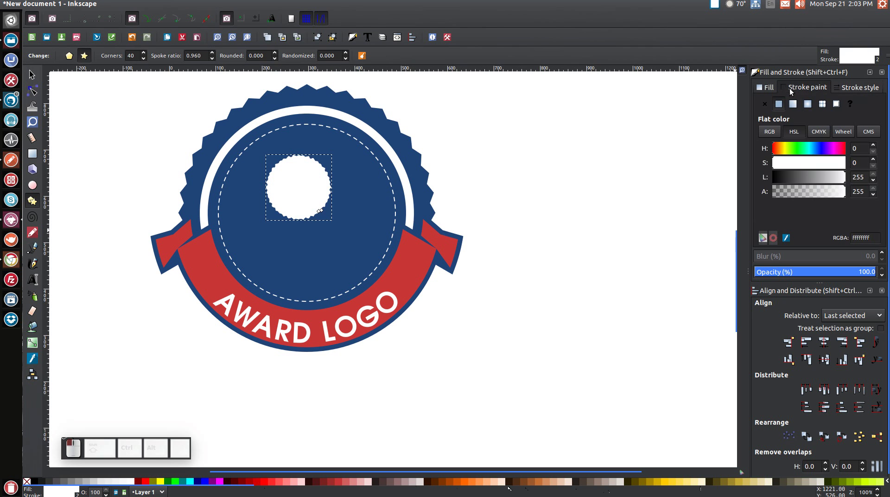
click(765, 104)
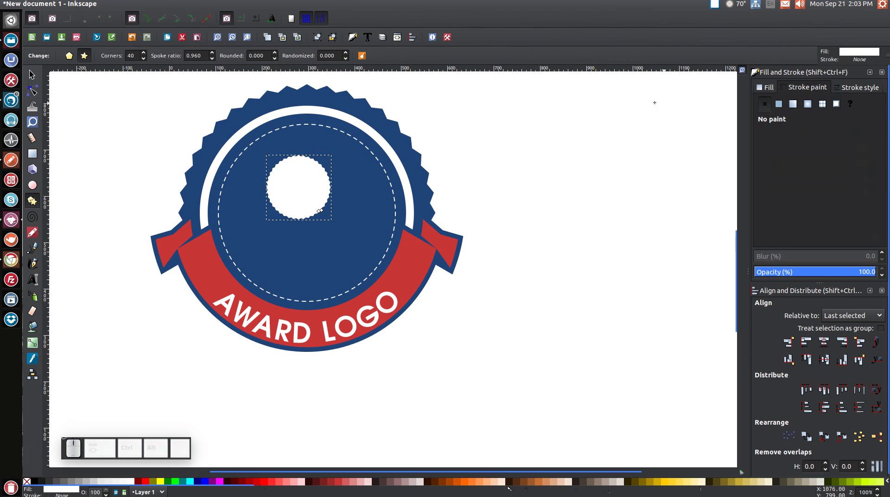
- Set the small white star to 5 corners with a spoke ratio of 0.375
click(135, 56)
drag(136, 56, 124, 55)
text(5)
key(Return)
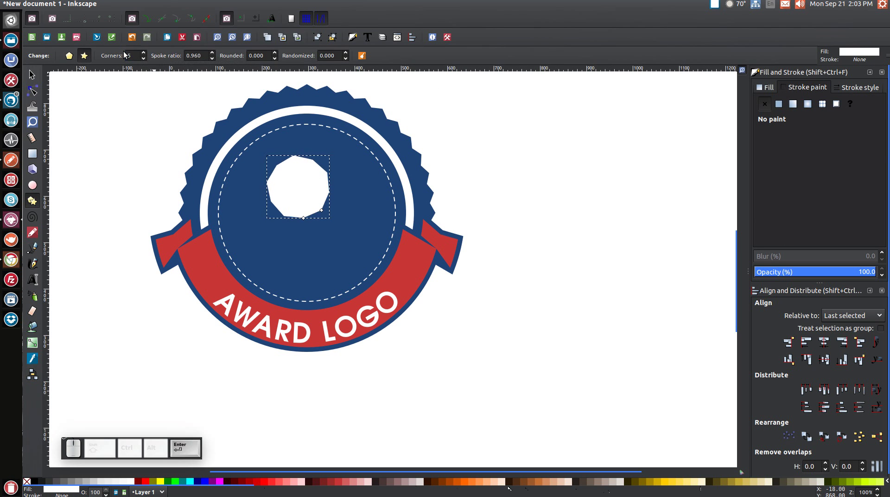
click(199, 56)
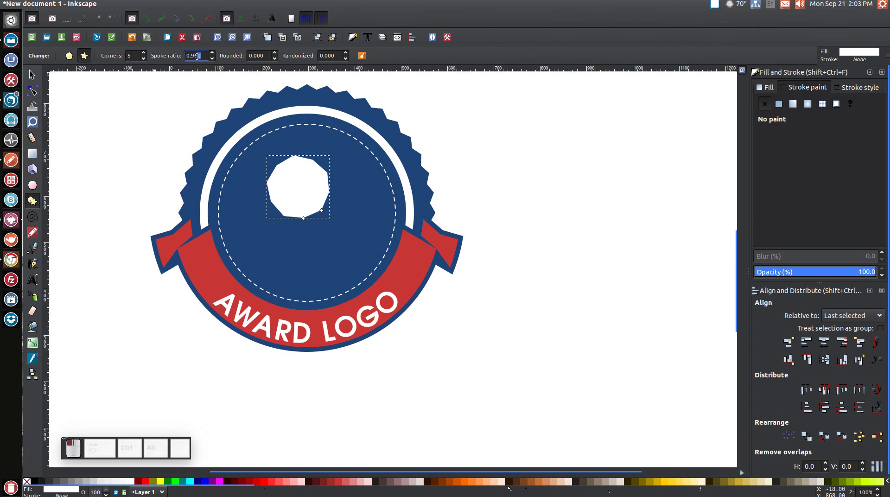
text(0.375)
key(Return)
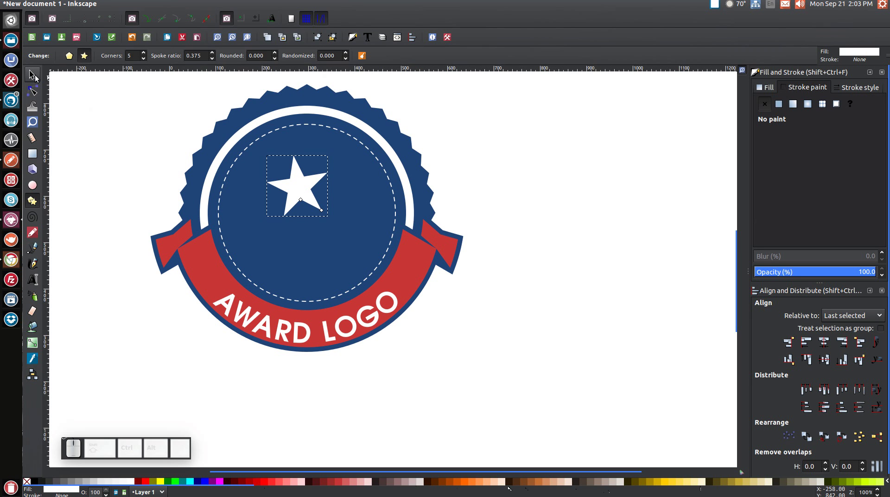
- Rotate the white five-pointed star slightly clockwise so that it stands upright
click(31, 74)
click(306, 187)
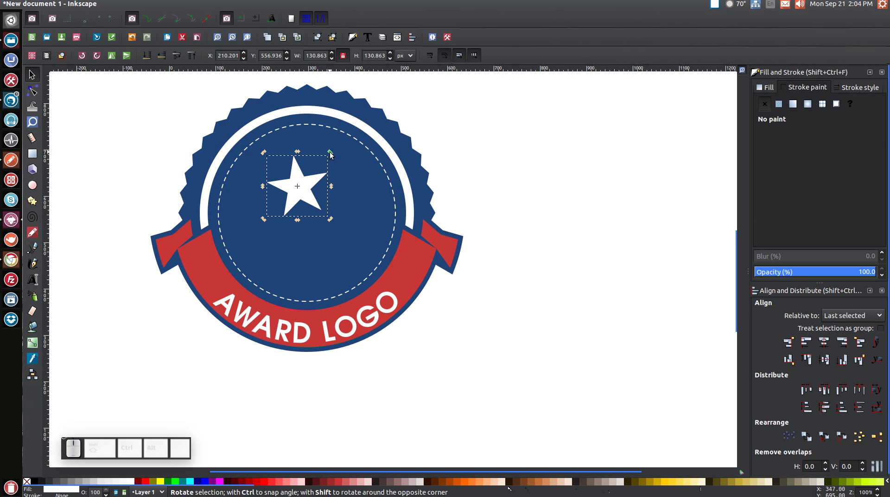
drag(330, 154, 338, 155)
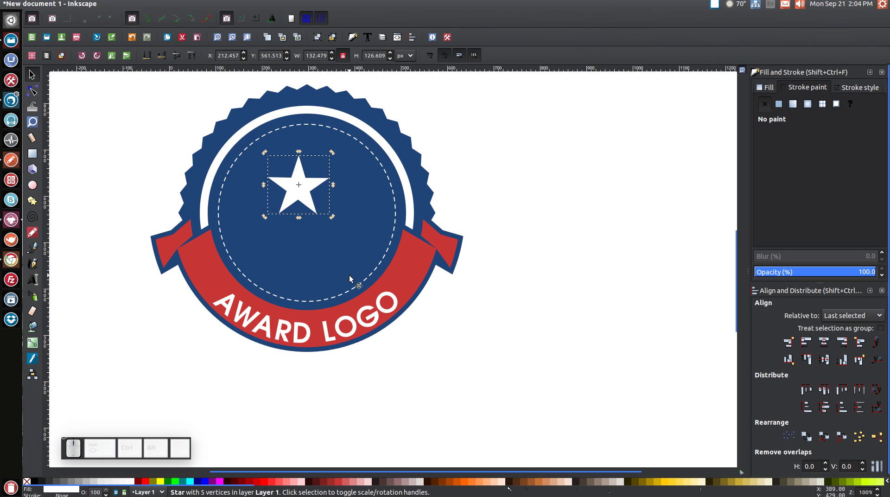
- Centre the white star horizontally and vertically on the dark blue inner circle
shift+click(352, 175)
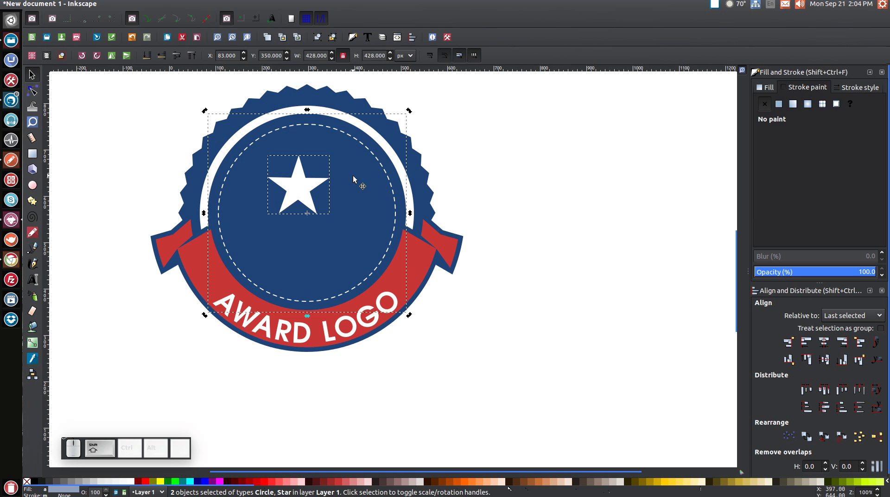
click(824, 347)
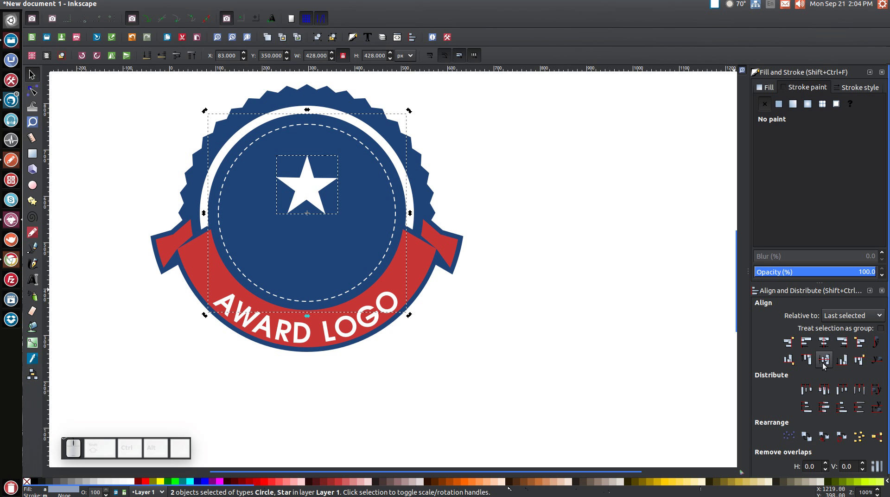
click(823, 363)
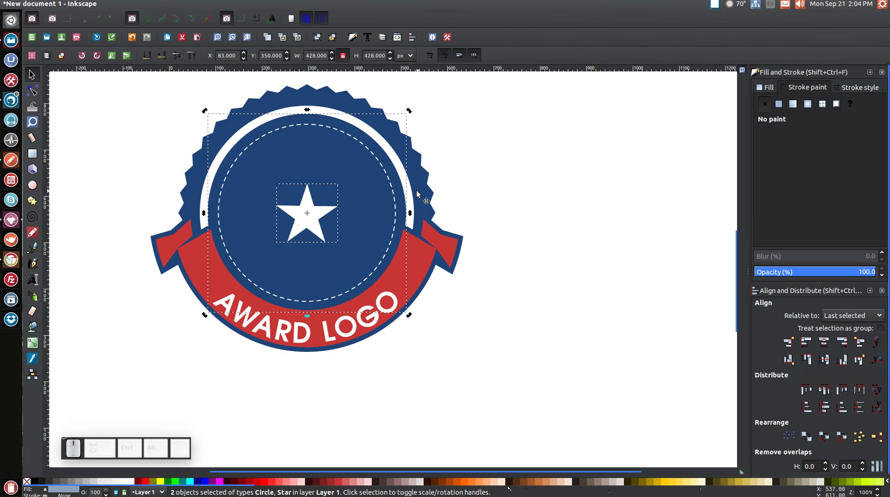
- Enlarge the white star proportionally about its centre so that it fills more of the dashed circle
click(607, 152)
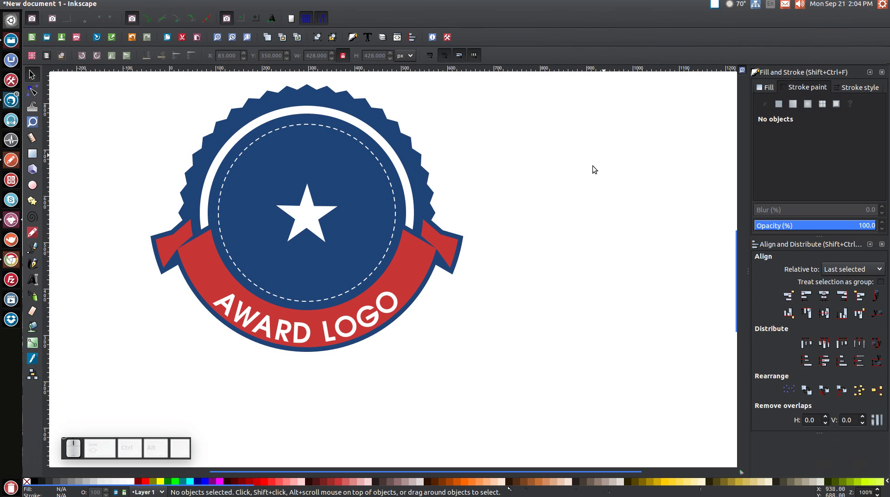
click(311, 216)
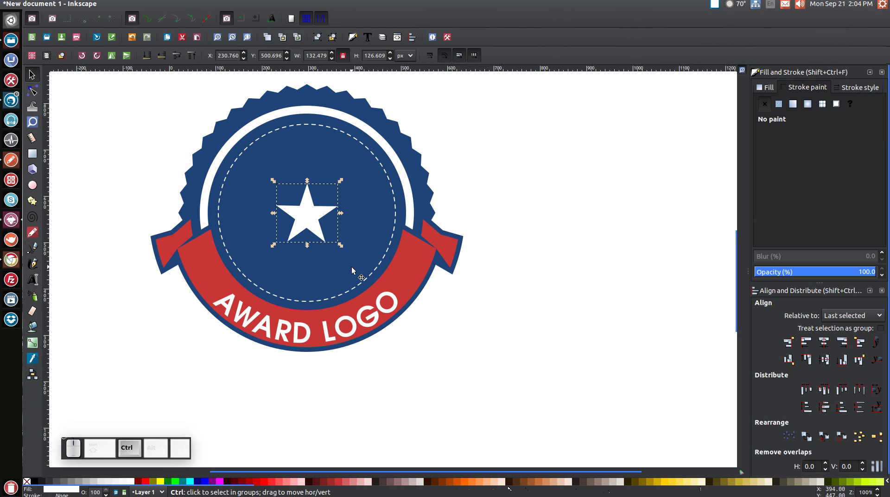
drag(343, 247, 362, 273)
- Group all the badge objects and move the group rightward to about X 132, Y 308 px
drag(586, 410, 101, 221)
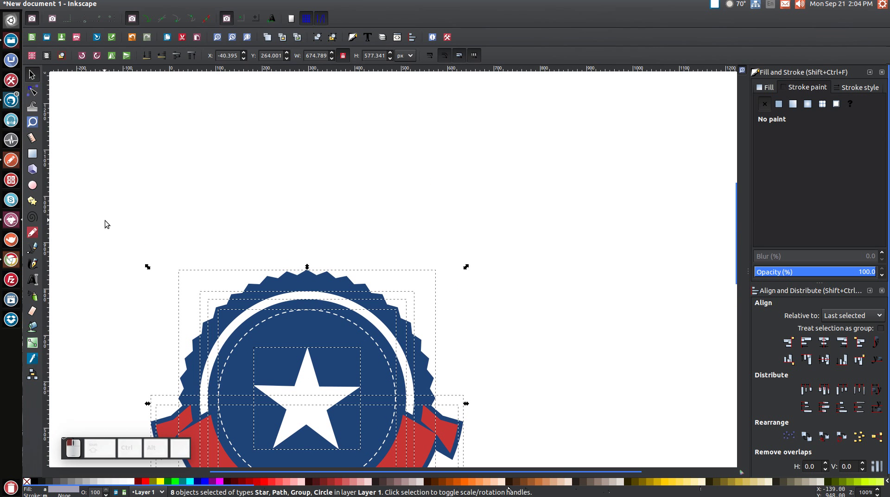
click(315, 39)
scroll(521, 281, down, 8)
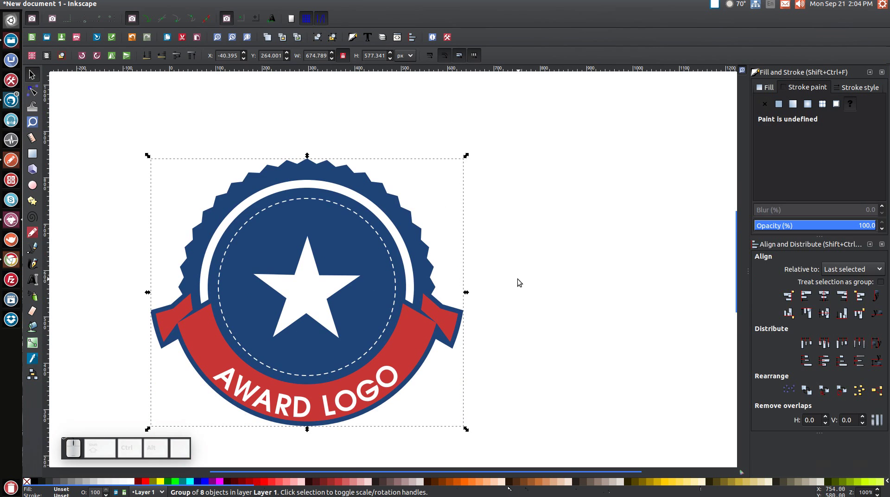
drag(319, 268, 404, 251)
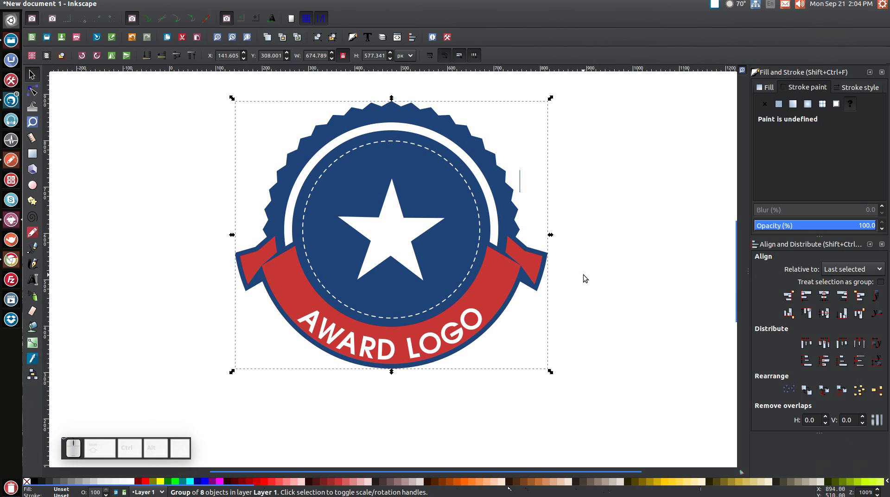
click(612, 261)
scroll(611, 260, up, 2)
mouse_move(474, 281)
mouse_down()
mouse_move(498, 280)
mouse_move(469, 279)
mouse_up()
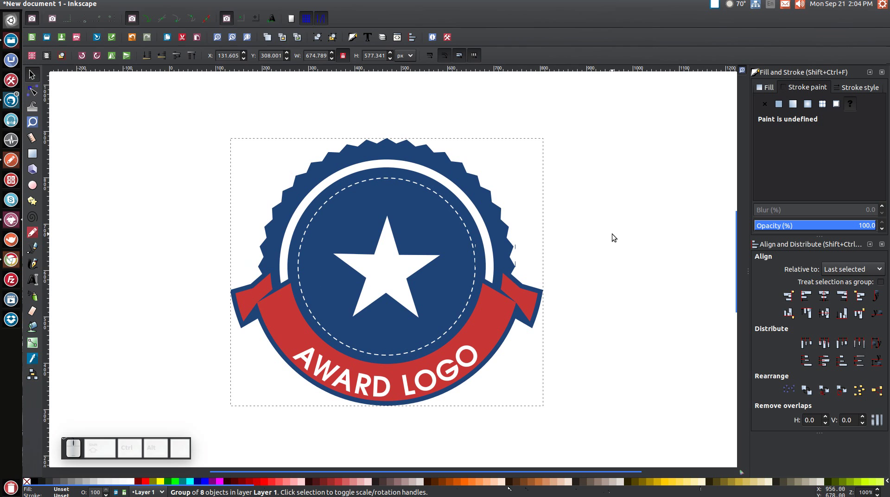